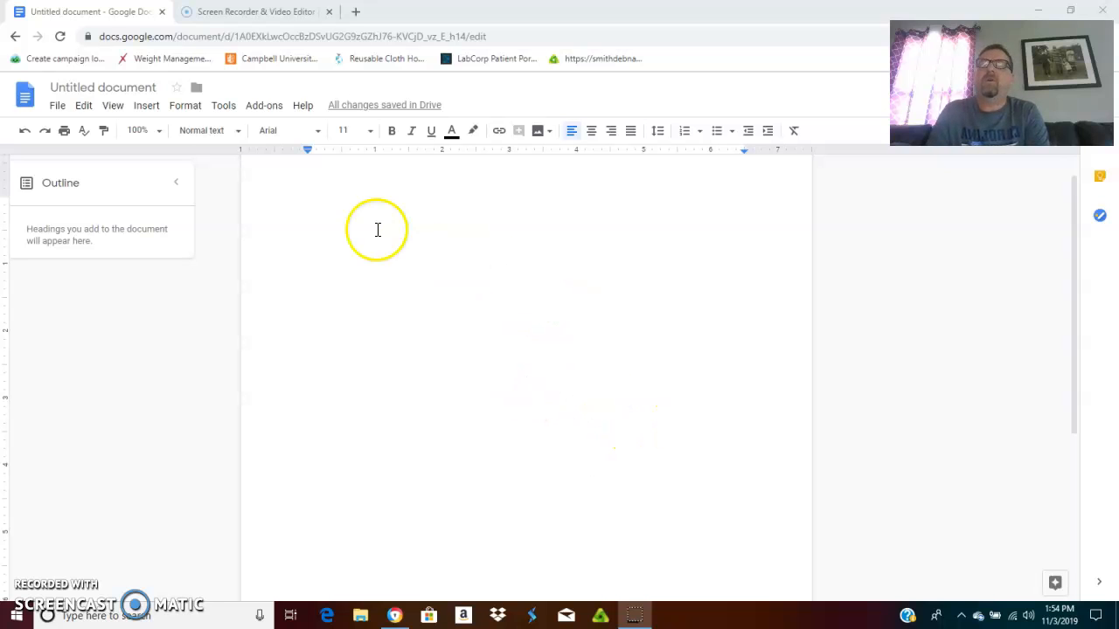
Step: Open the G Suite Marketplace of add-ons that work with the document
left_click(275, 110)
left_click(276, 110)
left_click(275, 109)
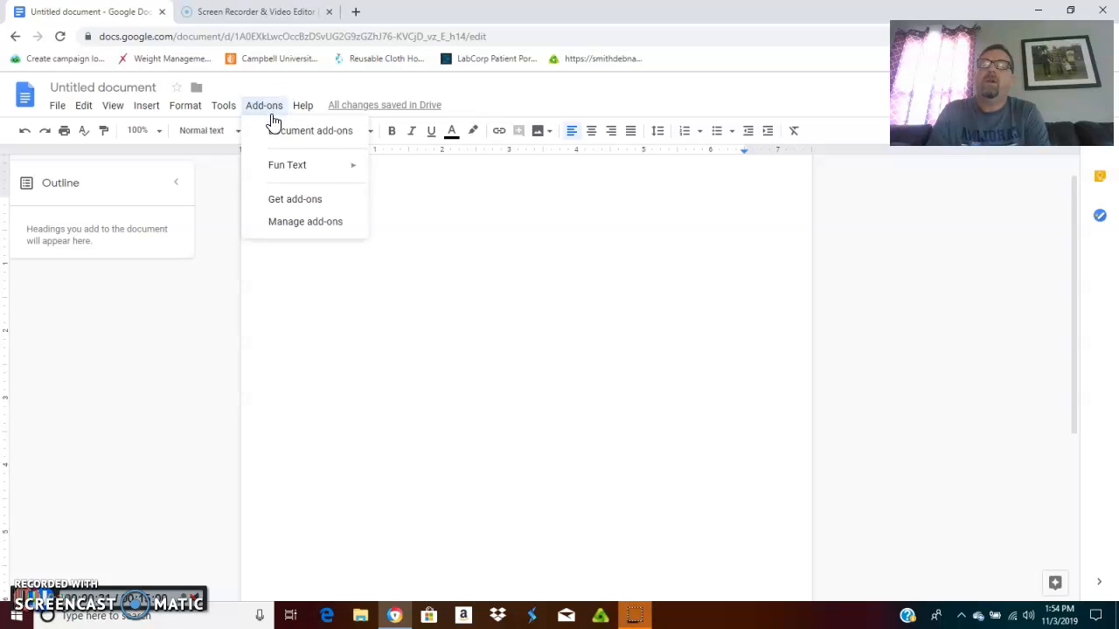
left_click(295, 203)
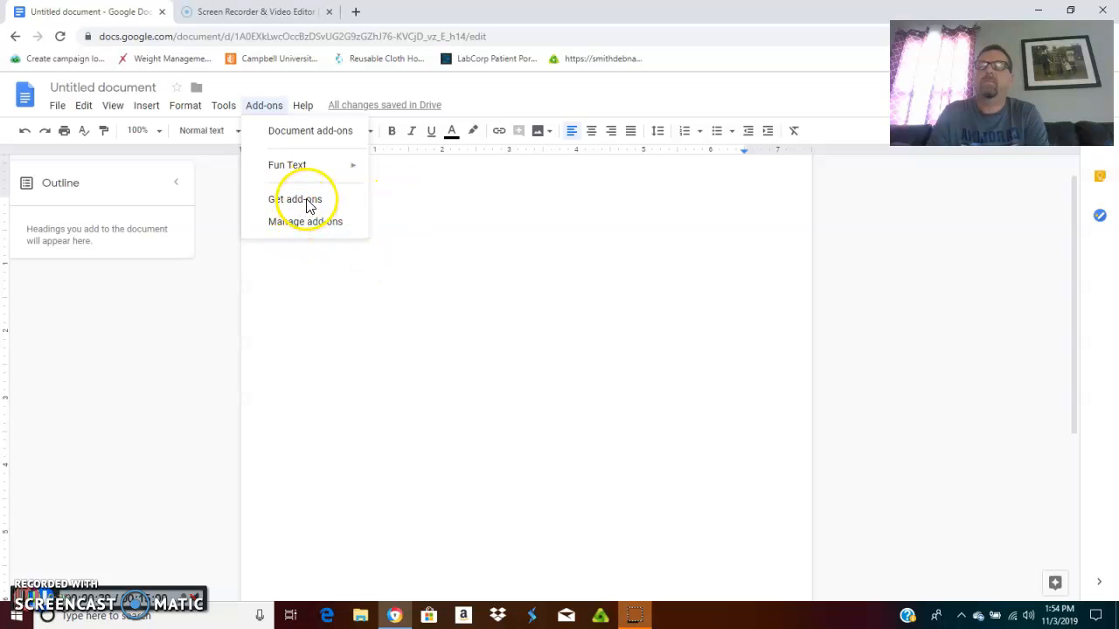
left_click(311, 203)
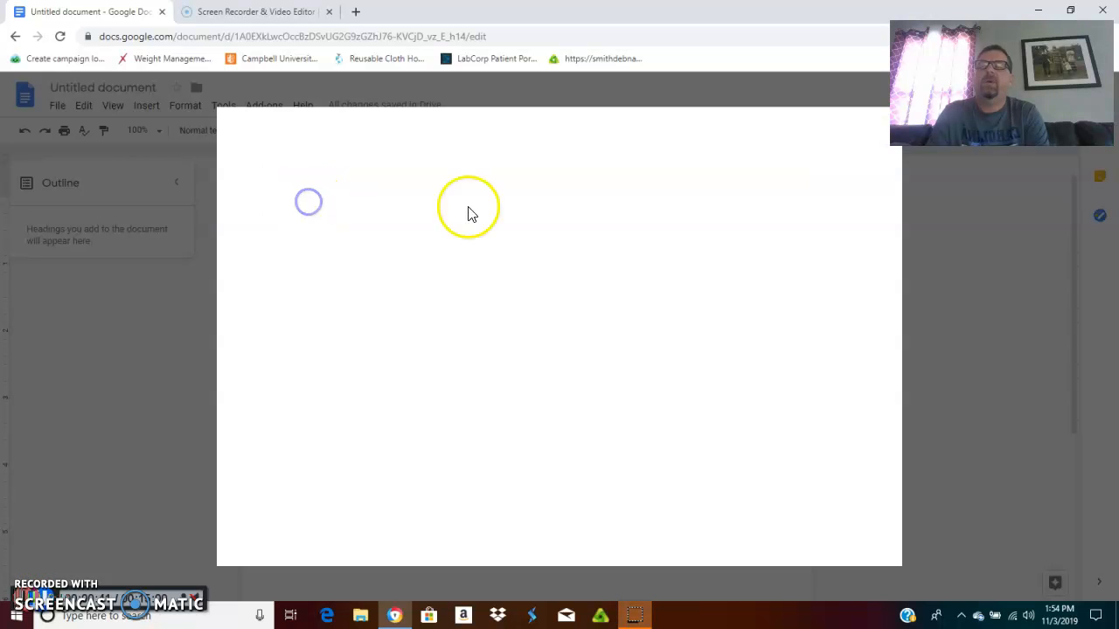
left_click(491, 161)
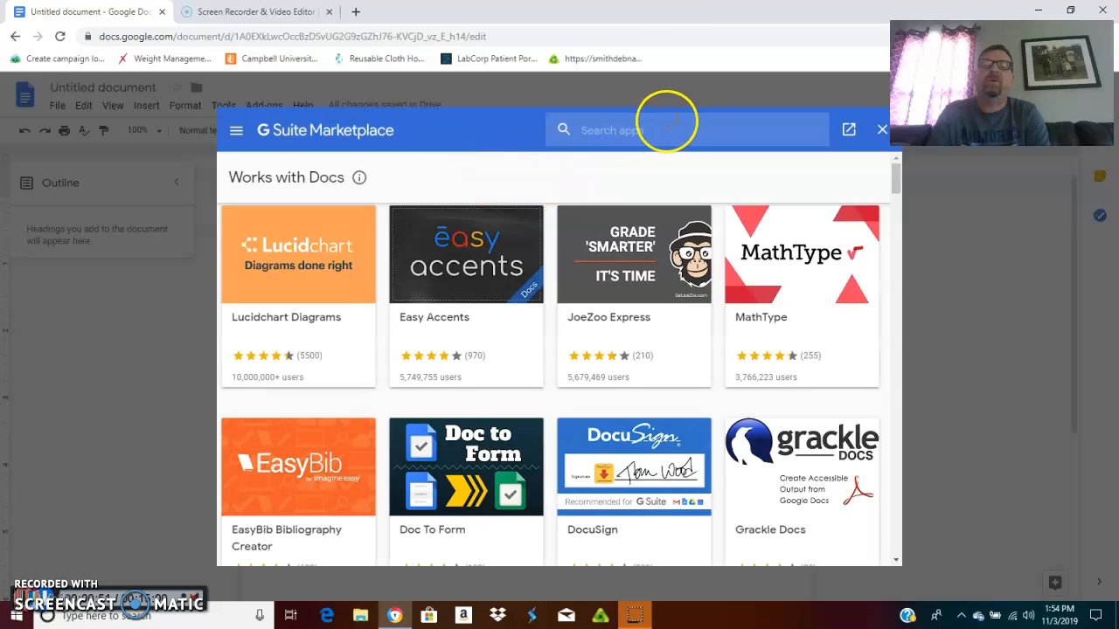
Step: Search the marketplace for Fun Text, view that add-on's details page, and return to the document
left_click(631, 131)
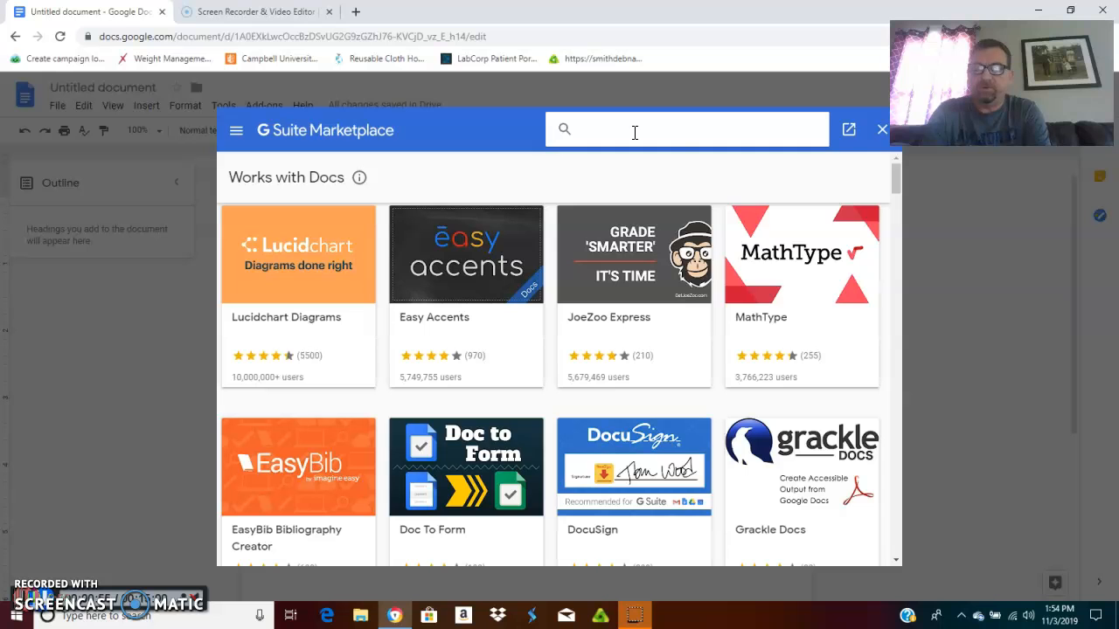
type("fun")
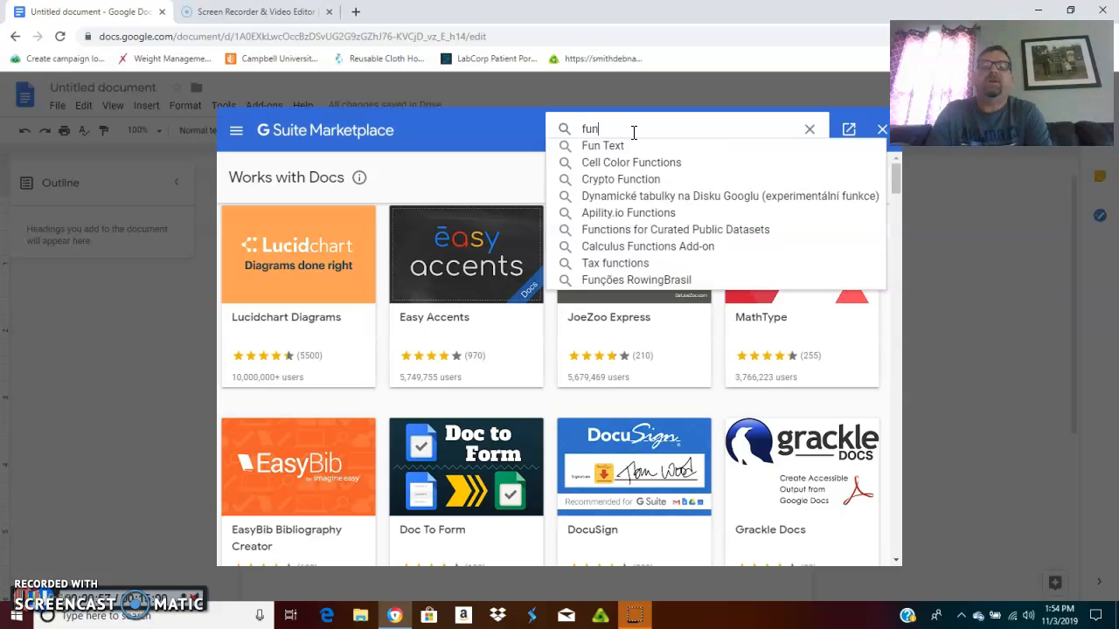
left_click(620, 147)
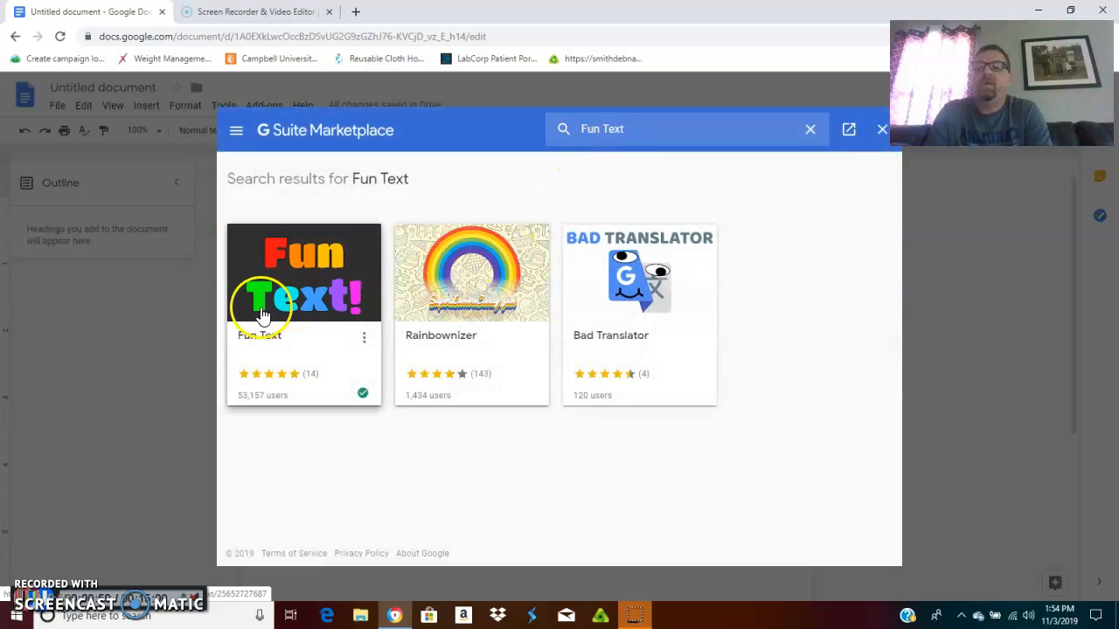
left_click(262, 315)
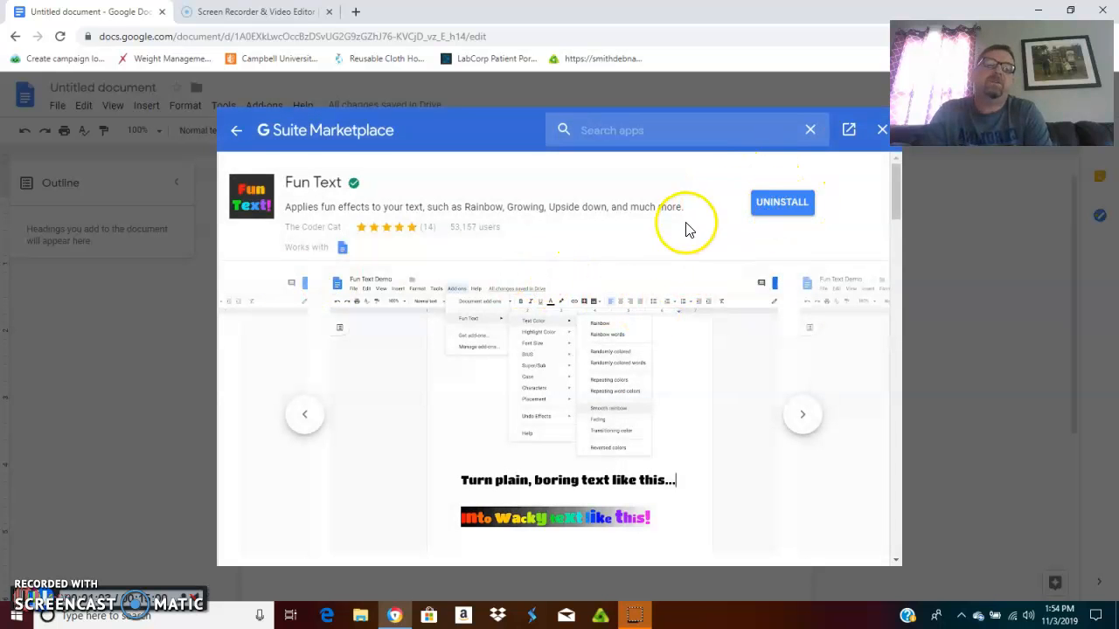
left_click(882, 129)
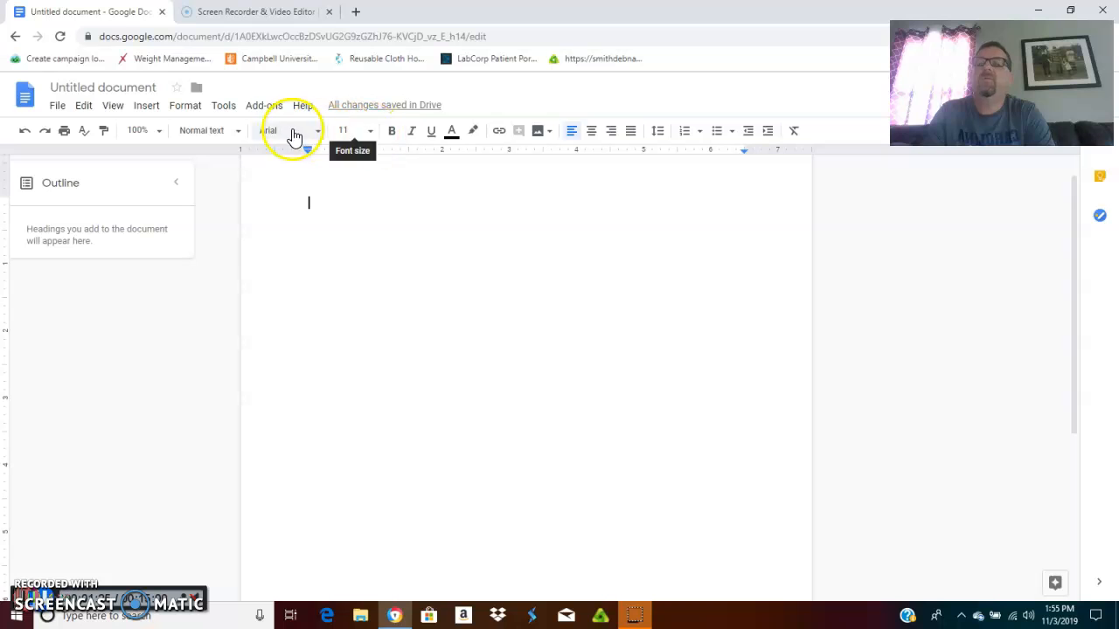
Step: Set the font size to 72 and turn on bold for the blank document's text
left_click(372, 132)
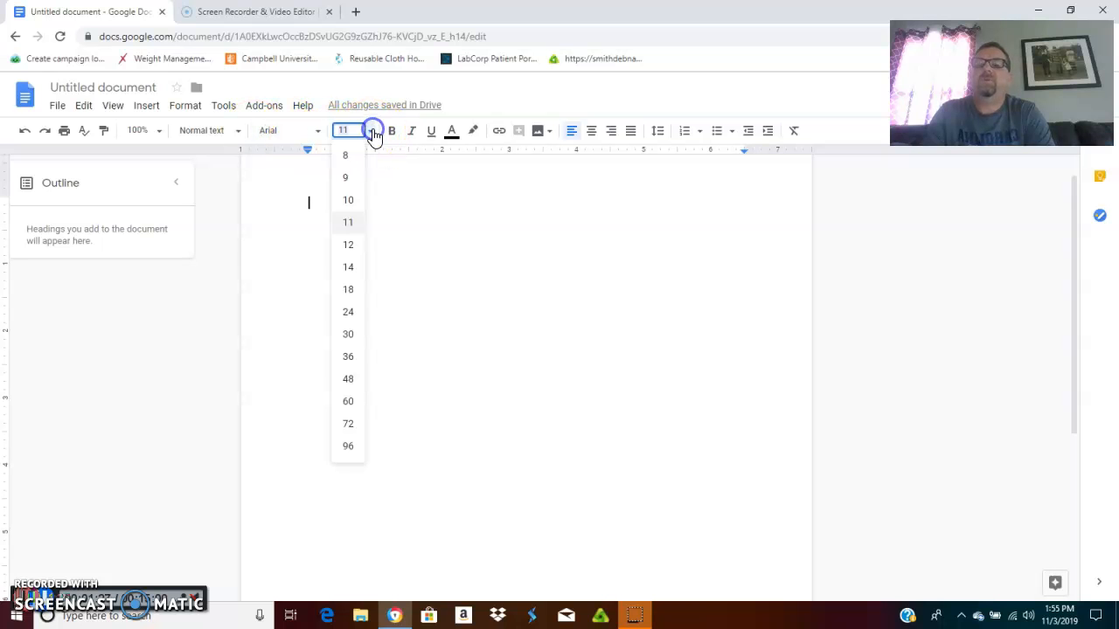
left_click(349, 424)
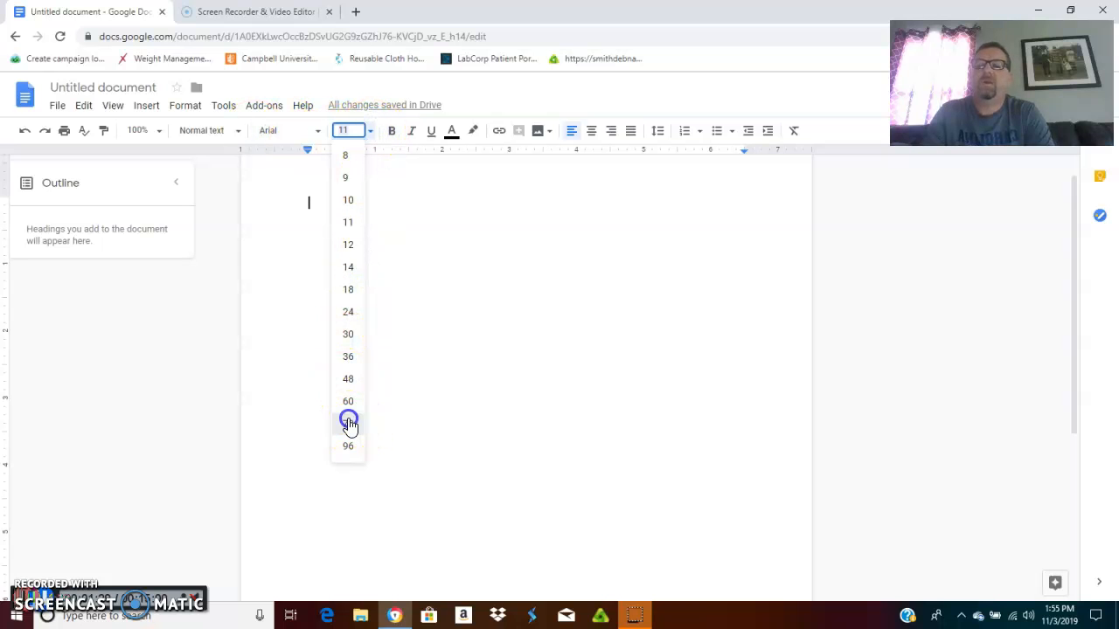
left_click(391, 132)
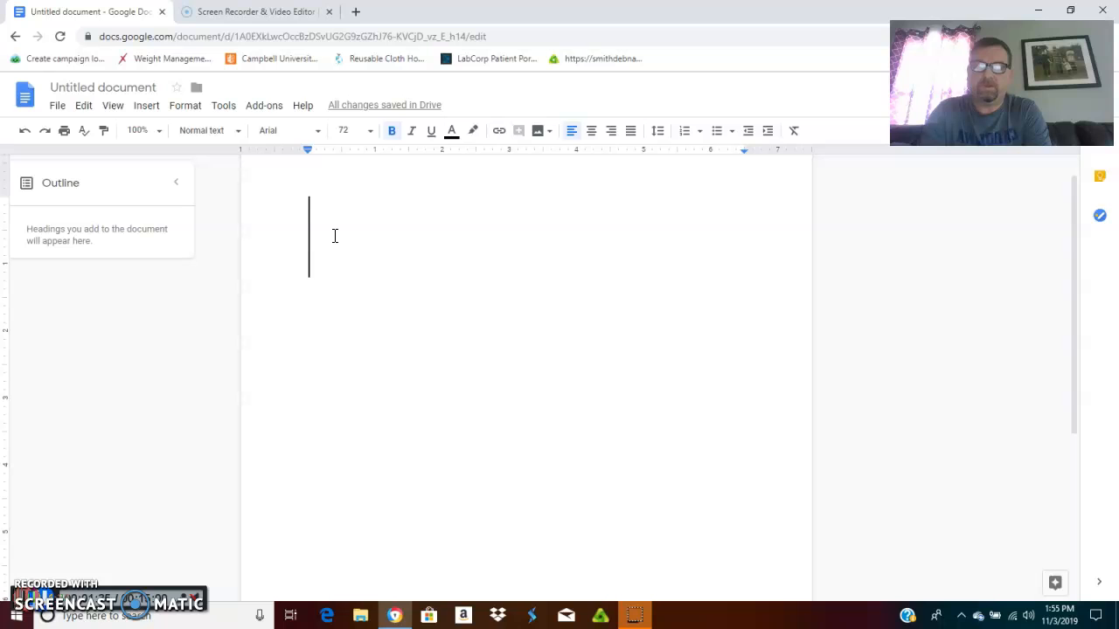
Step: Write the sentence "Hello how are you doing today" in the document
type("Hell")
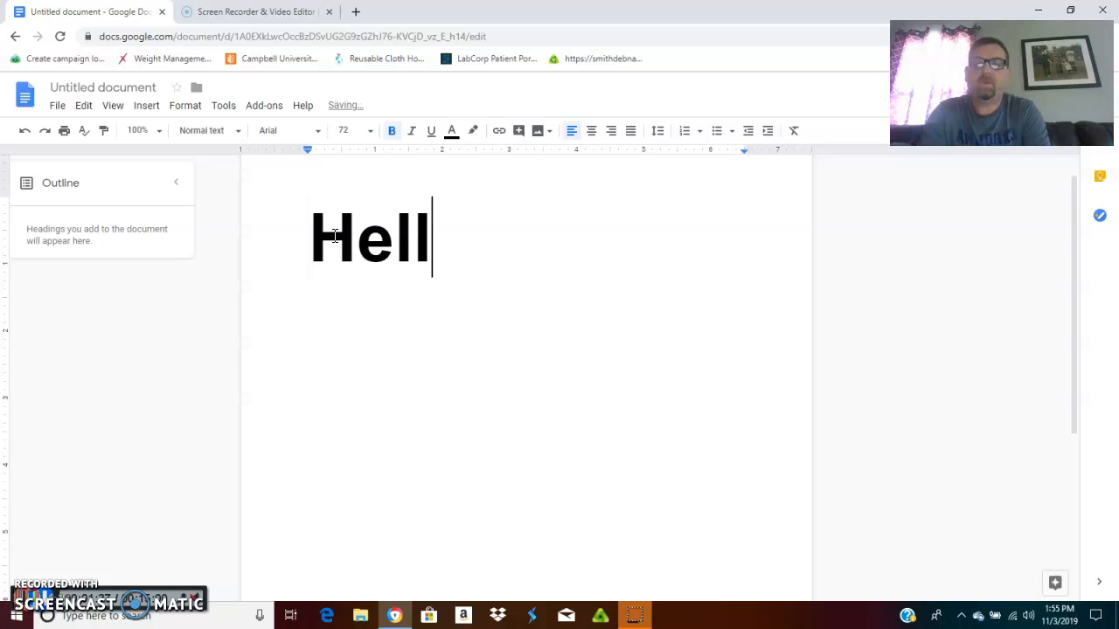
type("o who")
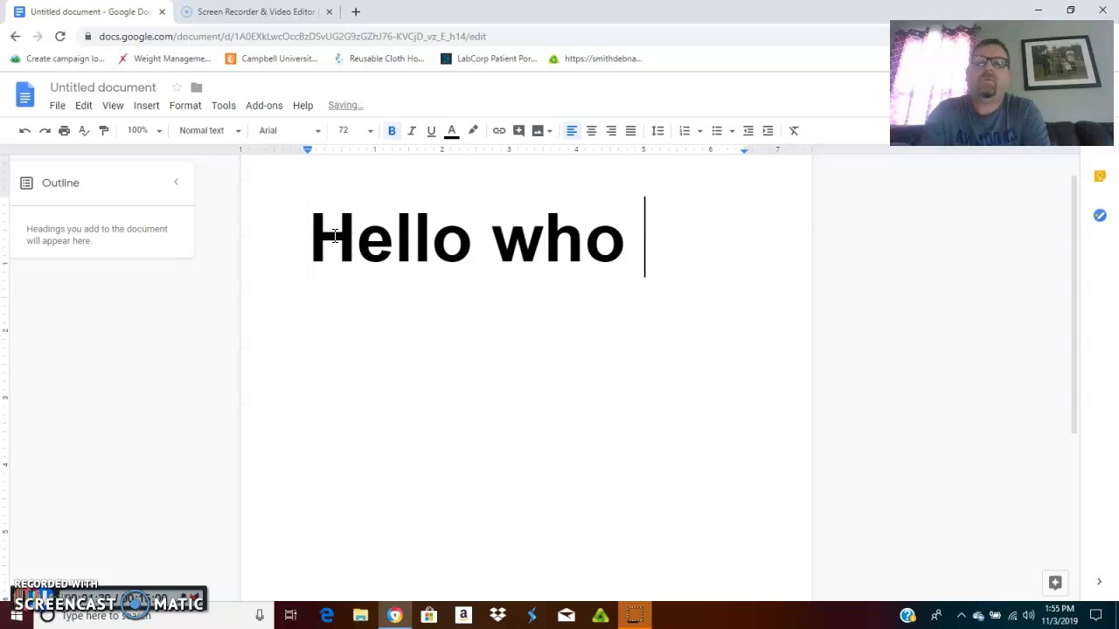
key("BackSpace")
key("BackSpace")
key("BackSpace")
key("BackSpace")
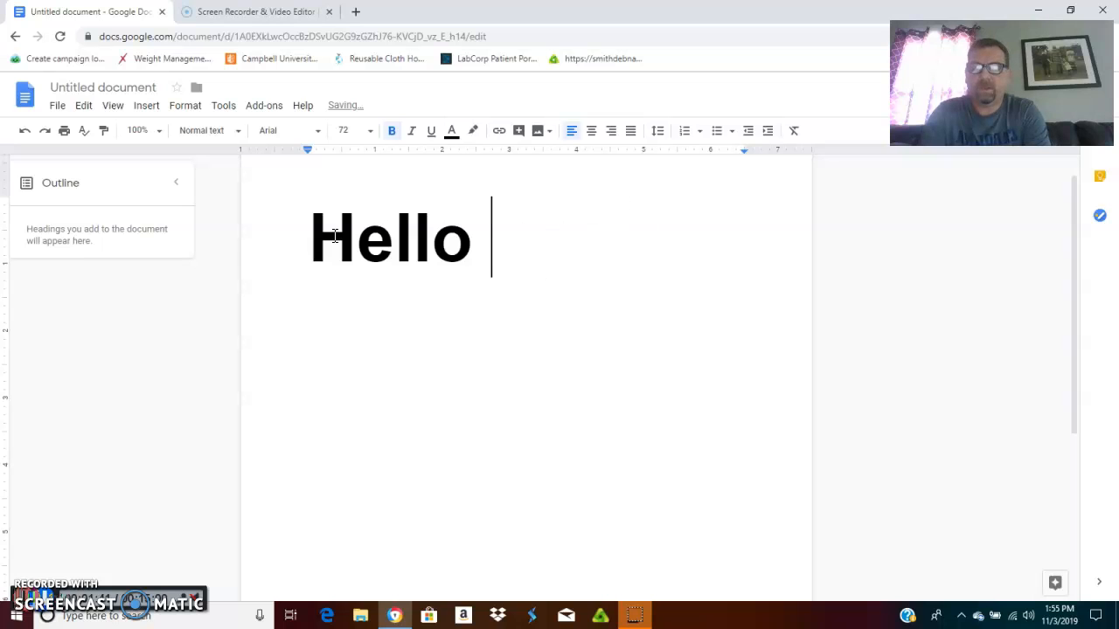
type("how are ")
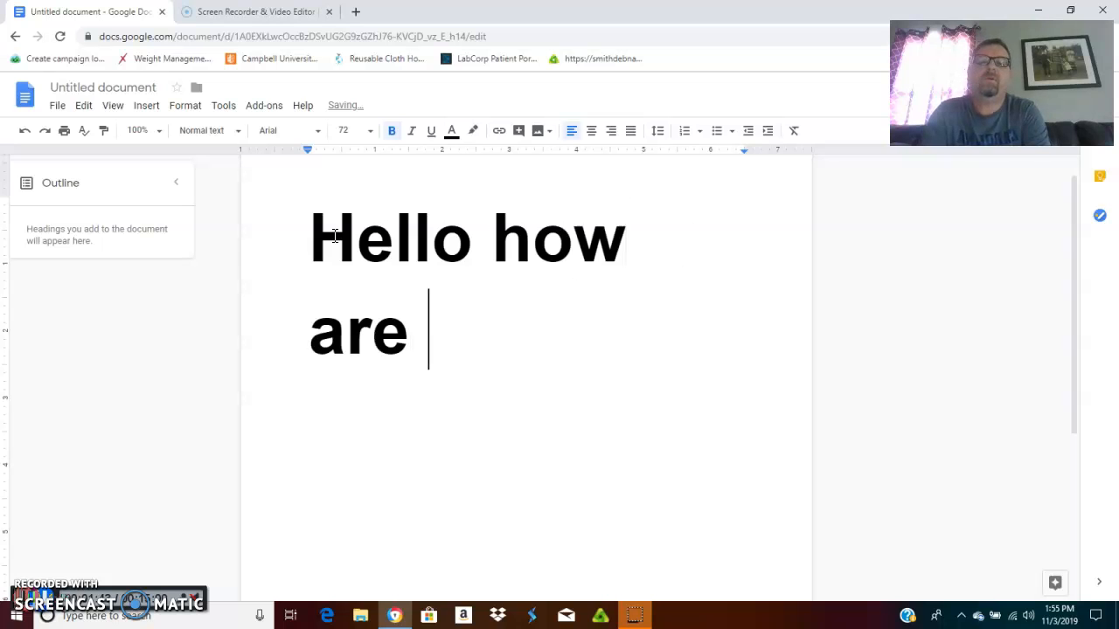
type("you d")
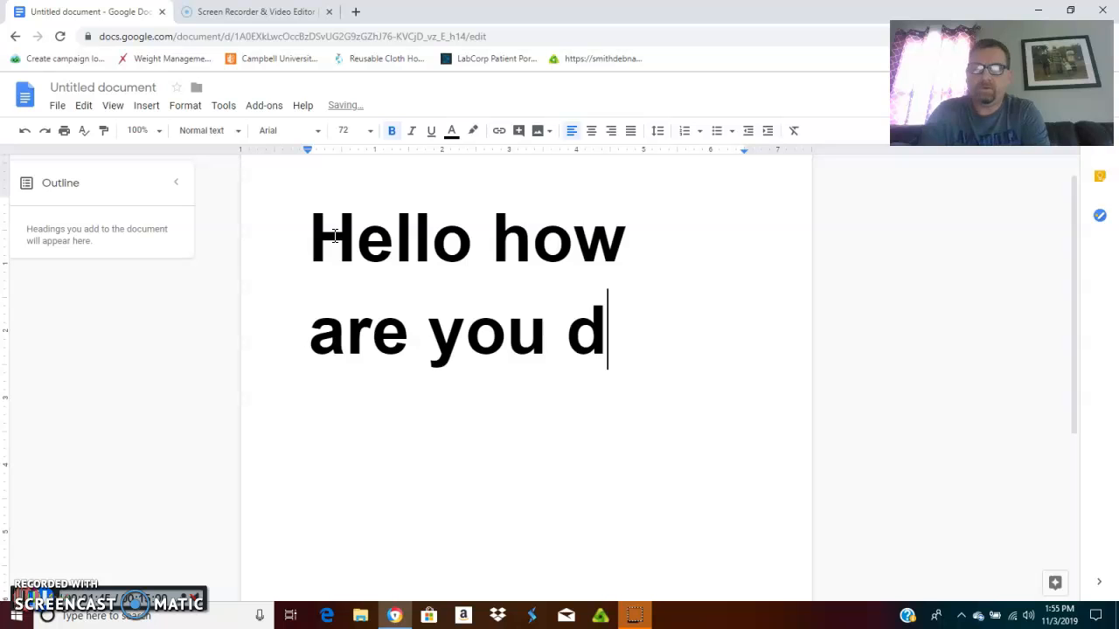
type("oing")
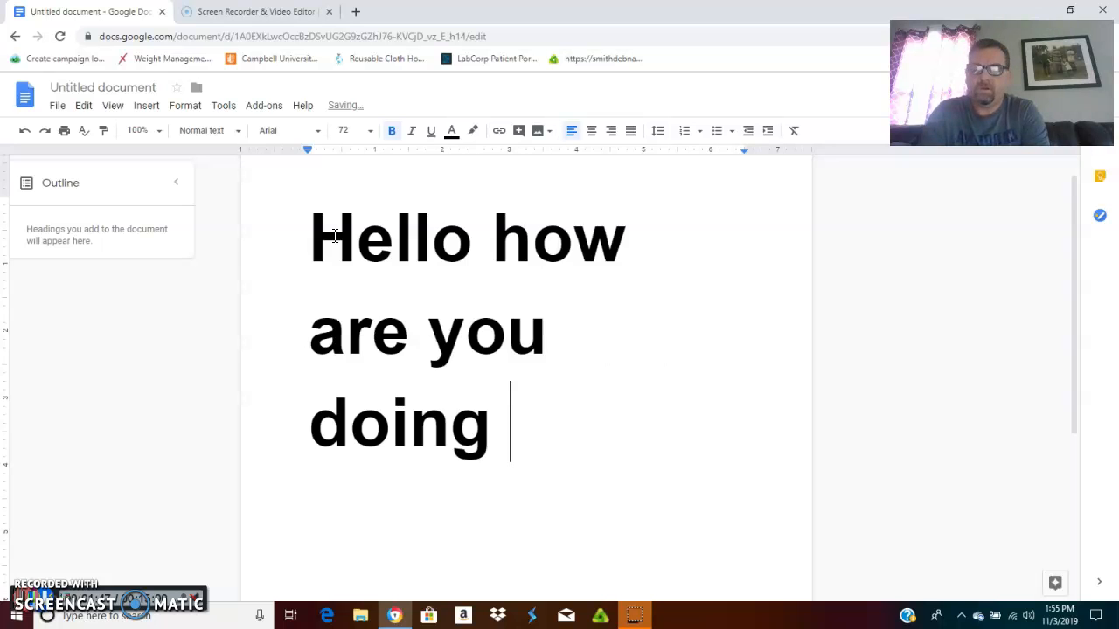
type(" today")
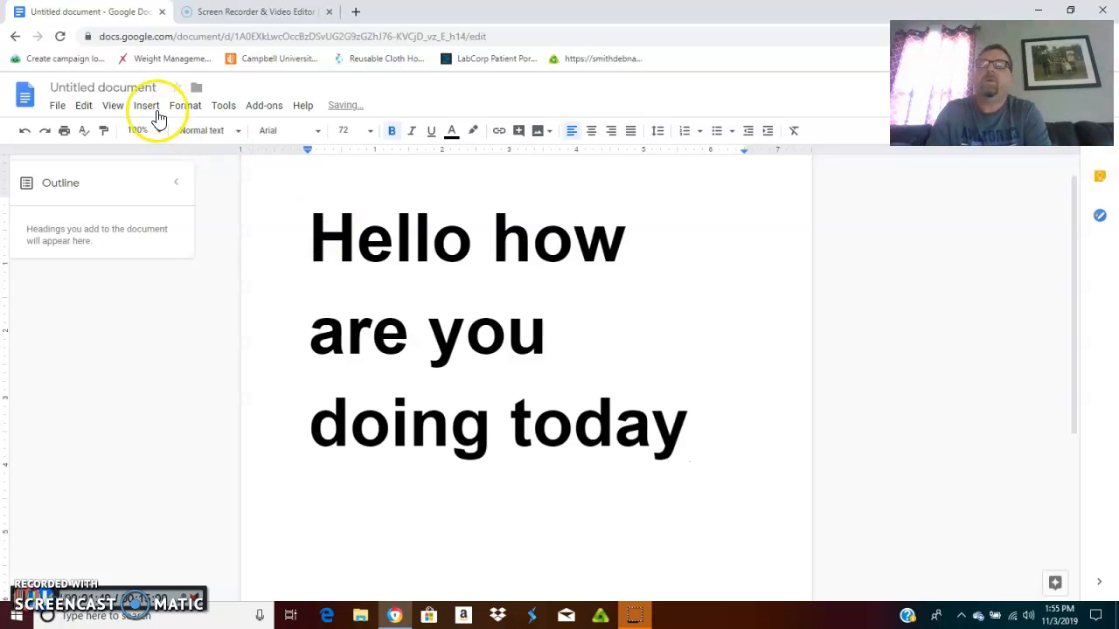
Step: Try to apply the Fun Text Rainbow text color without selecting any text
left_click(268, 109)
left_click(271, 110)
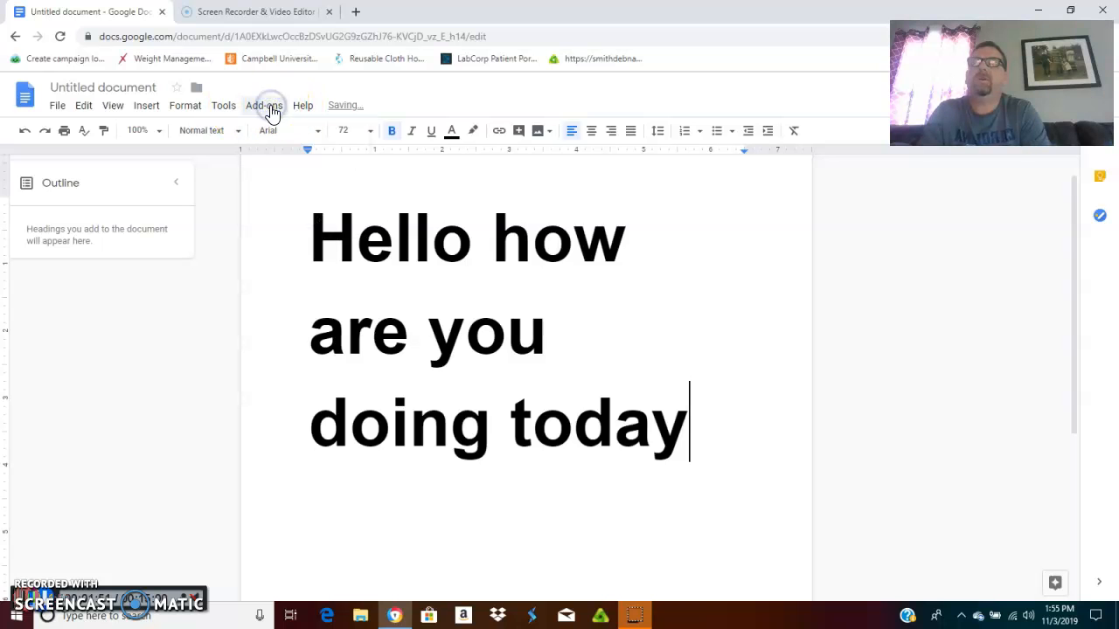
left_click(271, 109)
left_click(290, 174)
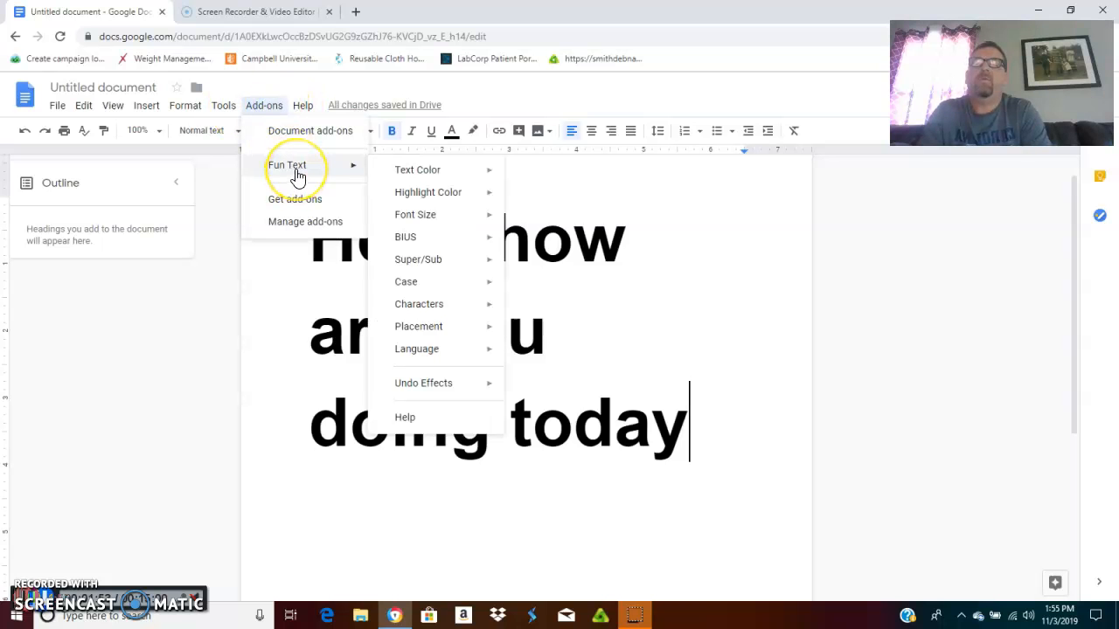
left_click(409, 177)
left_click(552, 179)
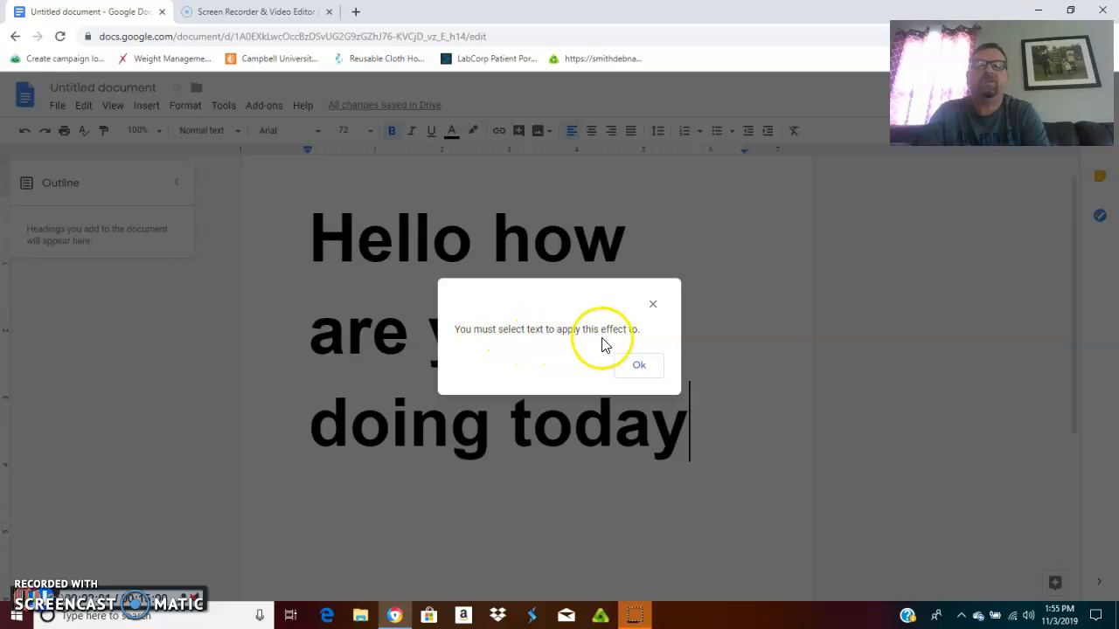
left_click(647, 369)
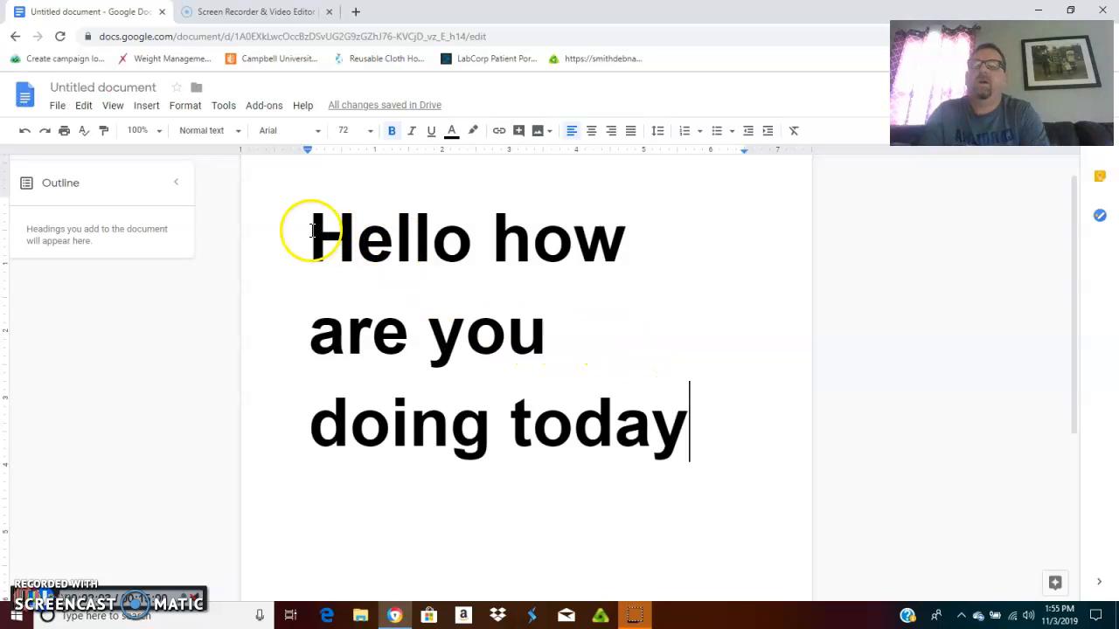
Step: Try to apply the Fun Text Repeating colors effect to the whole sentence
left_click_drag(313, 231, 687, 409)
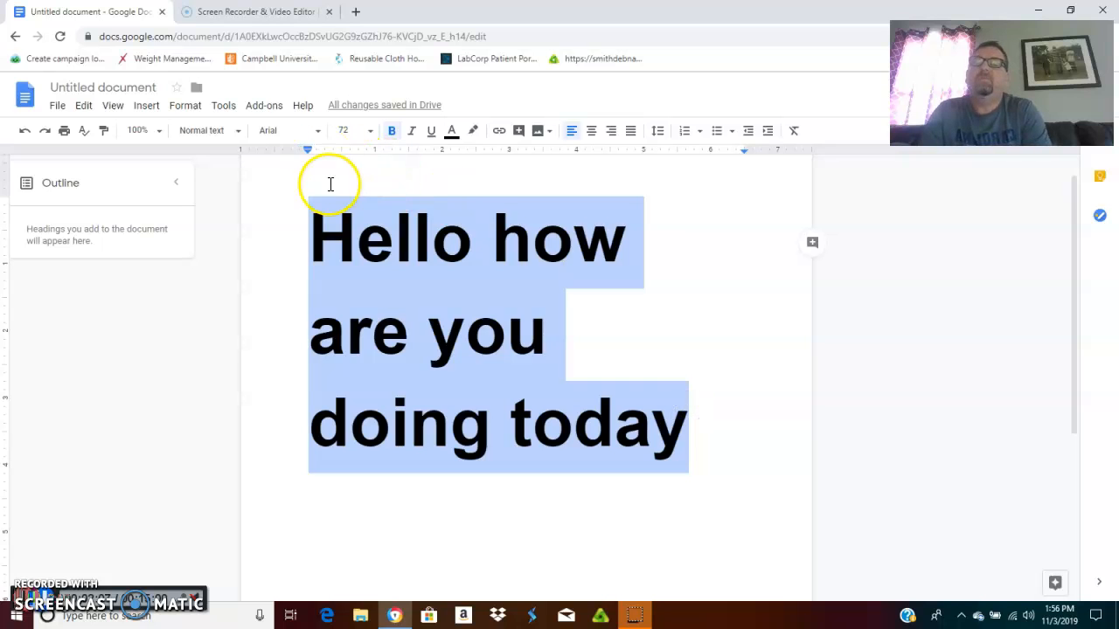
left_click(275, 109)
left_click(291, 166)
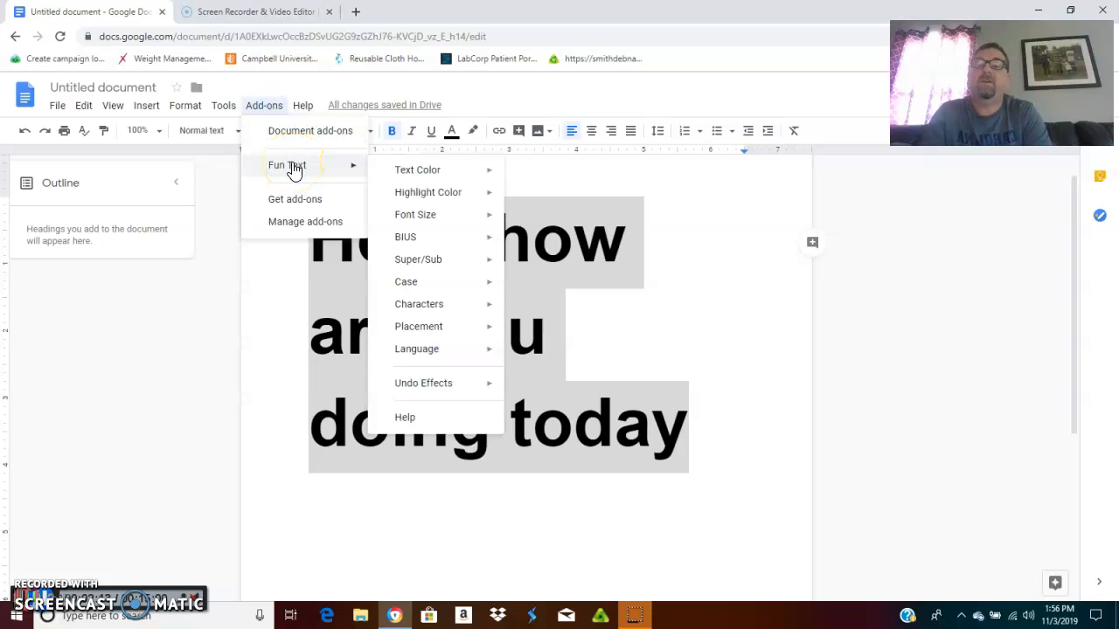
left_click(329, 171)
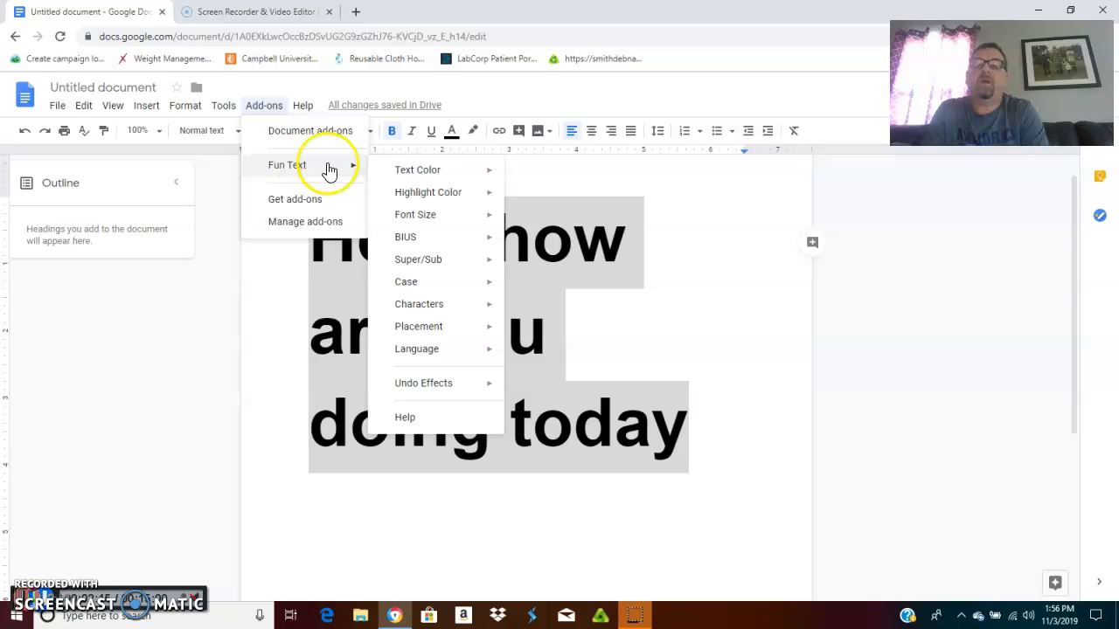
mouse_move(430, 172)
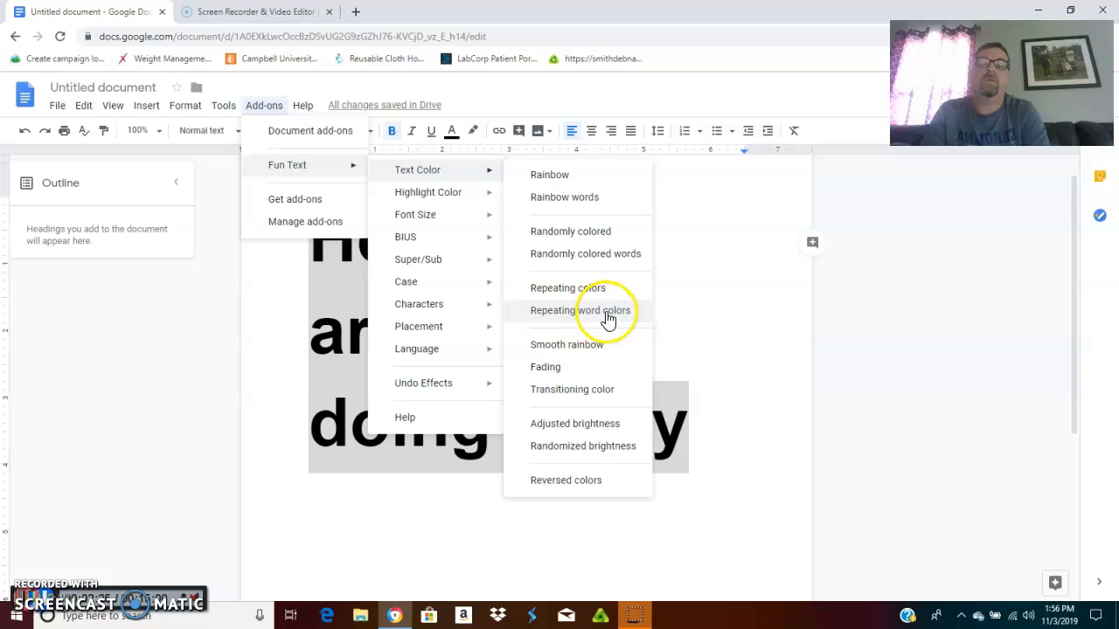
left_click(557, 290)
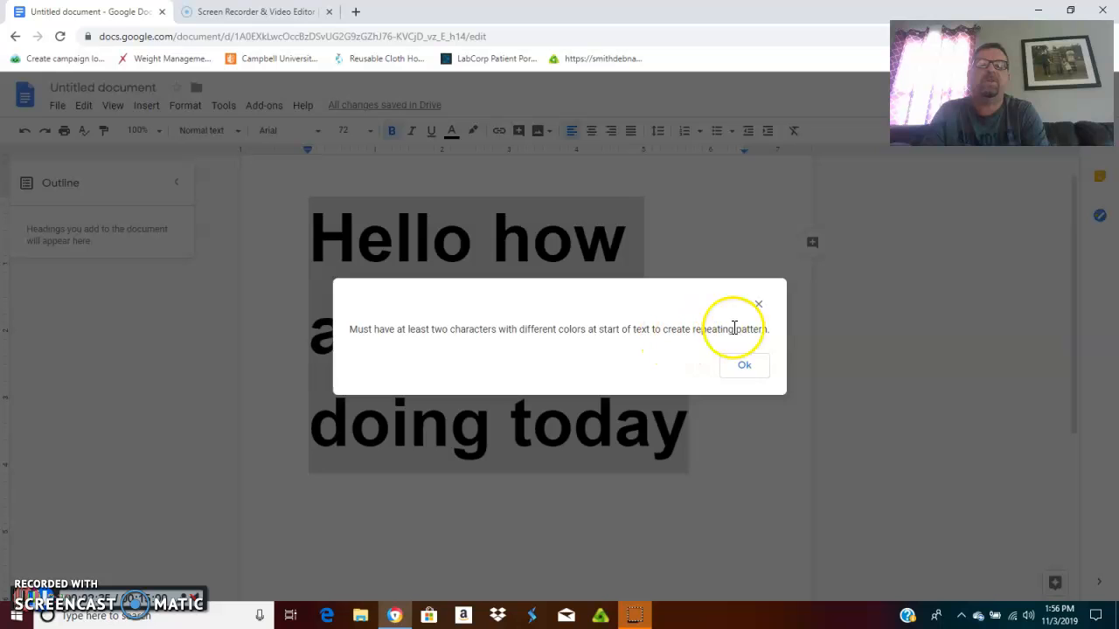
left_click(747, 370)
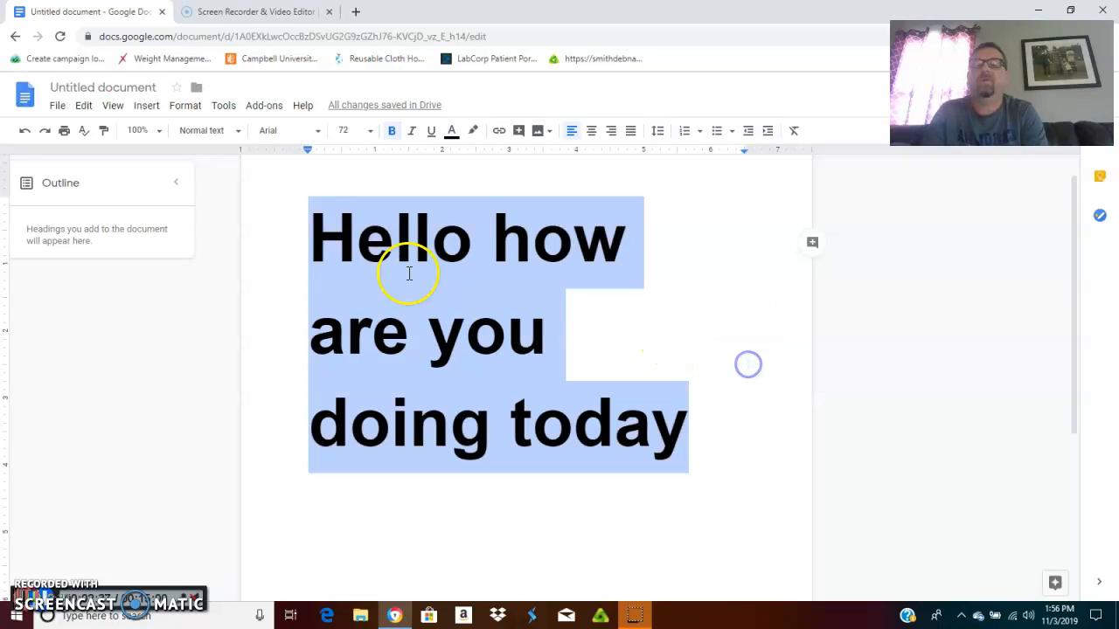
Step: Color the letter H of "Hello" red
left_click(395, 260)
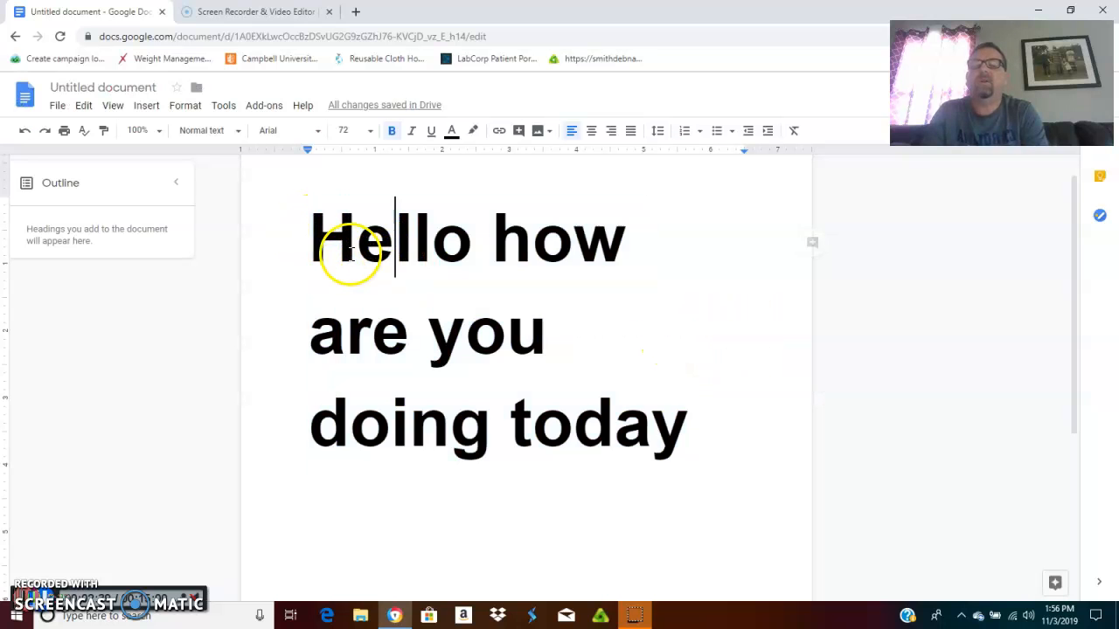
left_click_drag(350, 245, 333, 241)
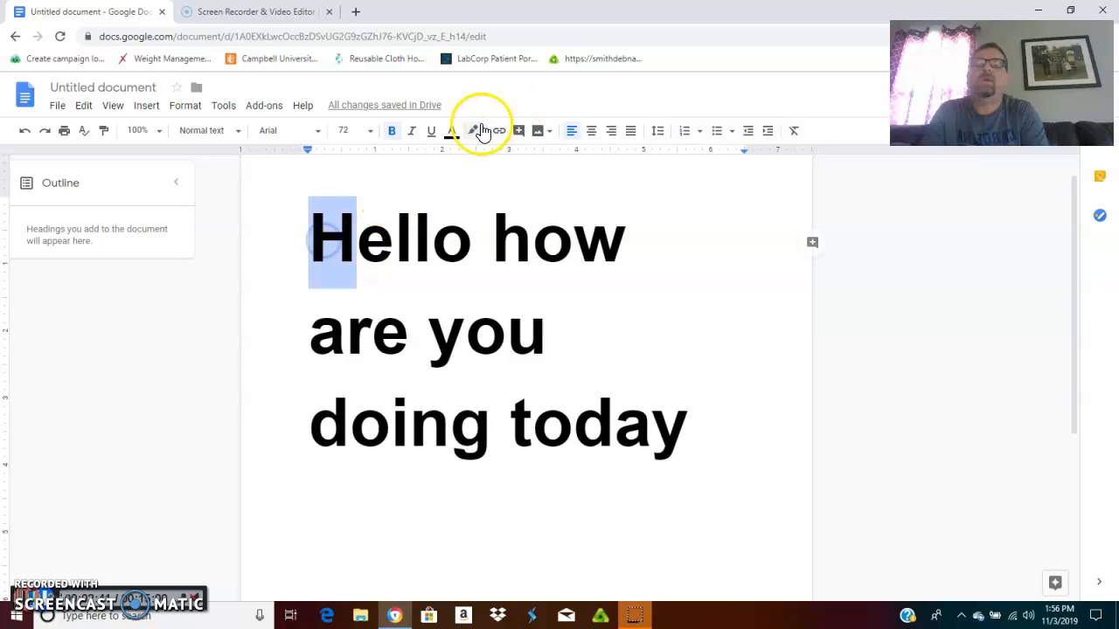
left_click(453, 131)
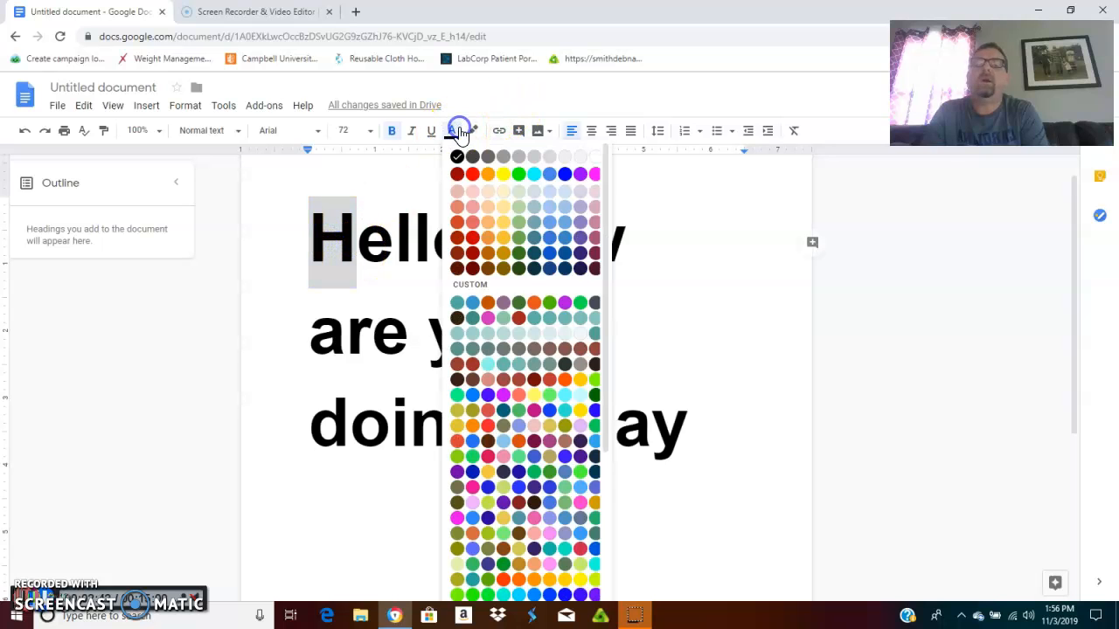
left_click(472, 175)
Step: Color the letter e of "Hello" green
left_click(393, 243)
double_click(391, 245)
left_click(391, 245)
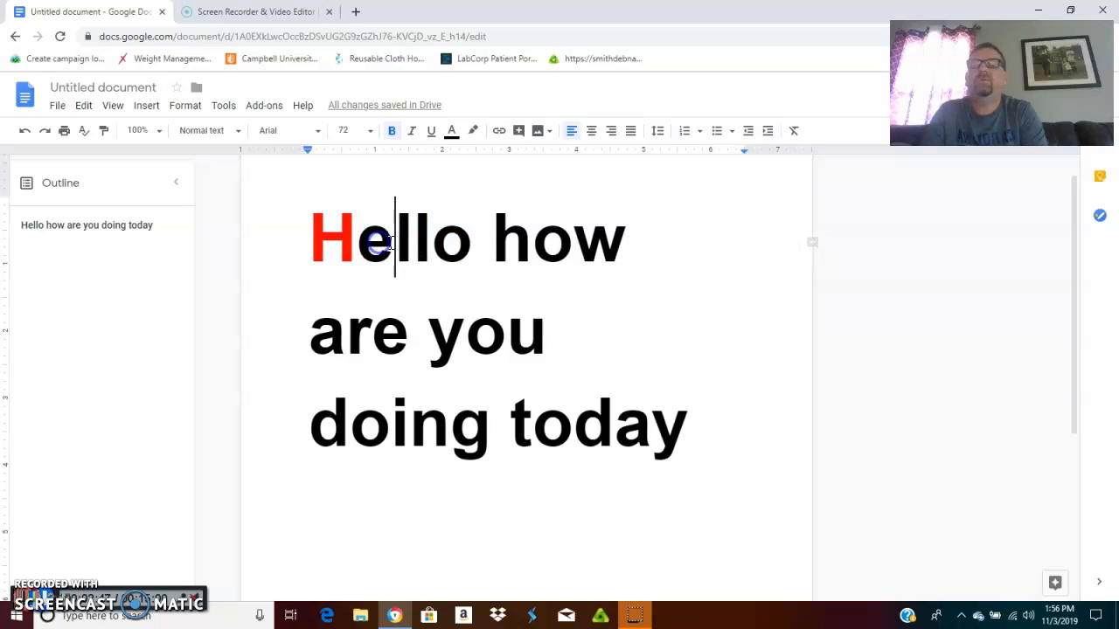
left_click_drag(390, 243, 358, 243)
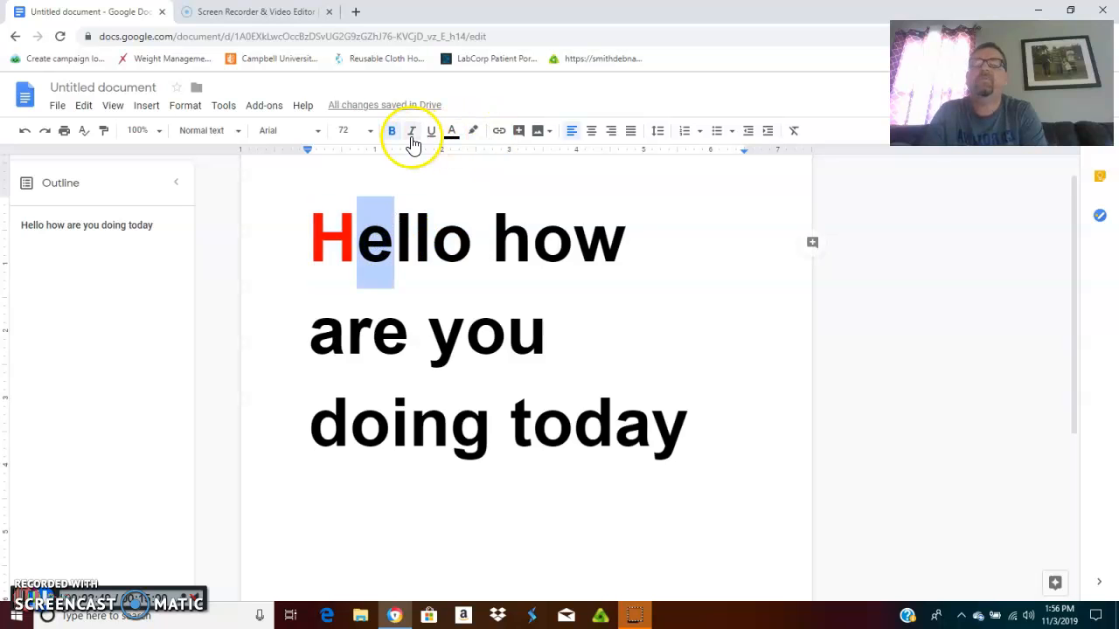
left_click(452, 133)
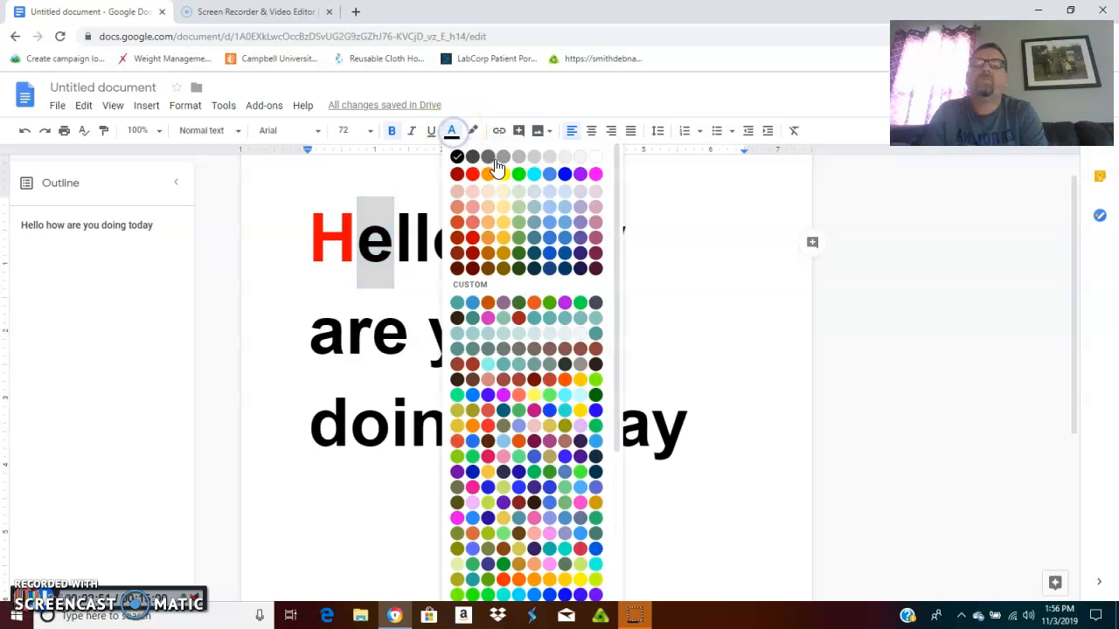
left_click(521, 175)
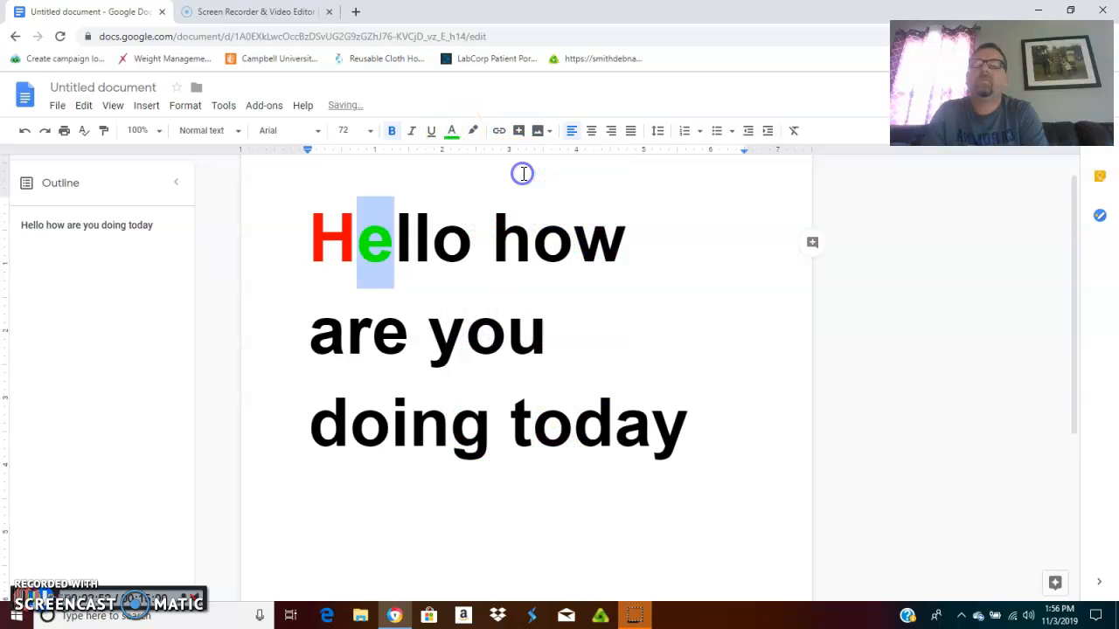
Step: Apply the Fun Text Repeating colors effect to the word "Hello"
left_click(439, 287)
left_click_drag(310, 236, 470, 241)
left_click(259, 106)
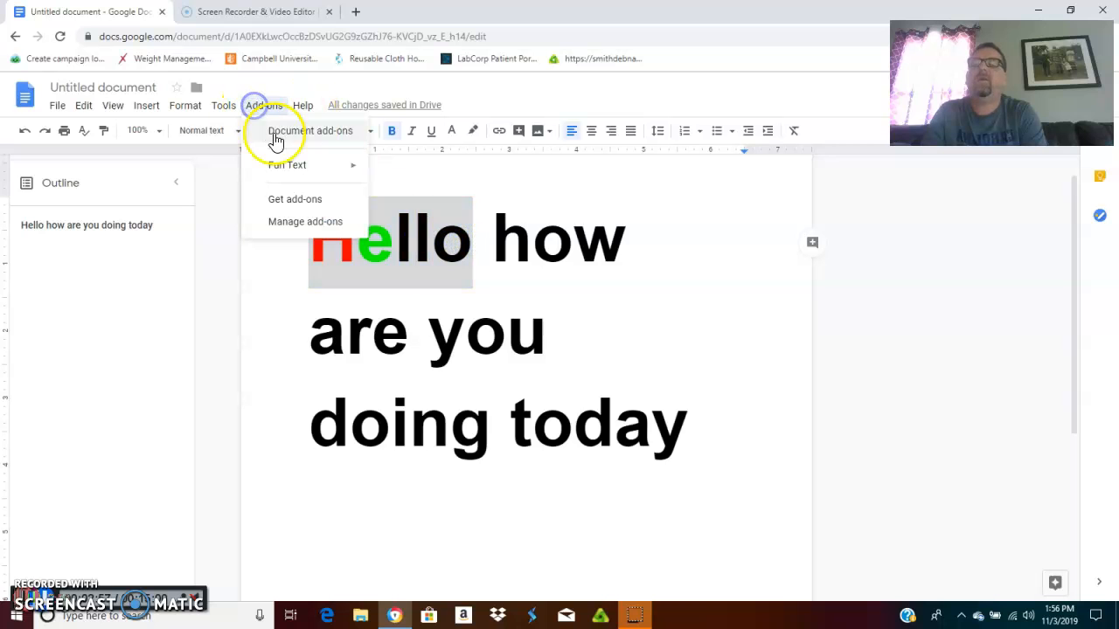
mouse_move(291, 172)
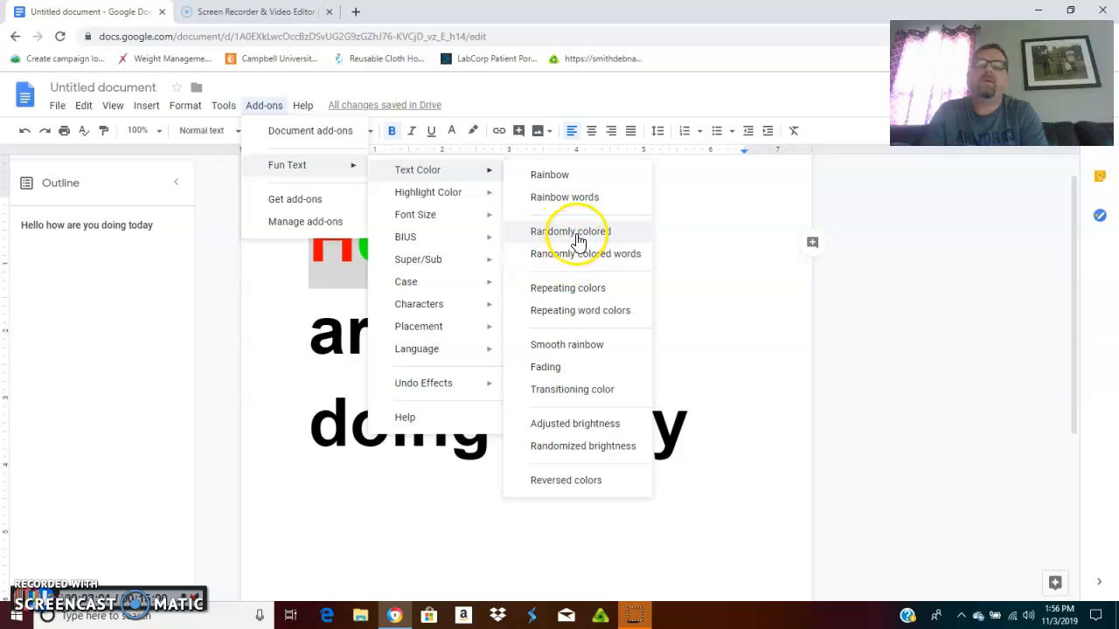
left_click(579, 289)
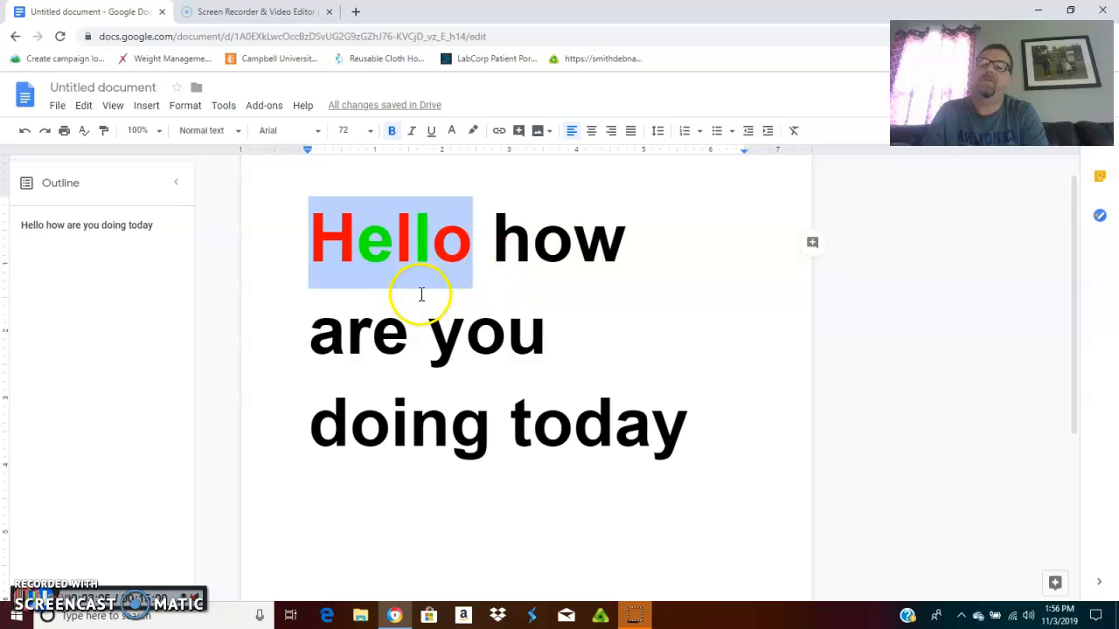
Step: Apply the Fun Text Repeating colors effect to the whole sentence
left_click(358, 298)
left_click_drag(309, 249, 704, 428)
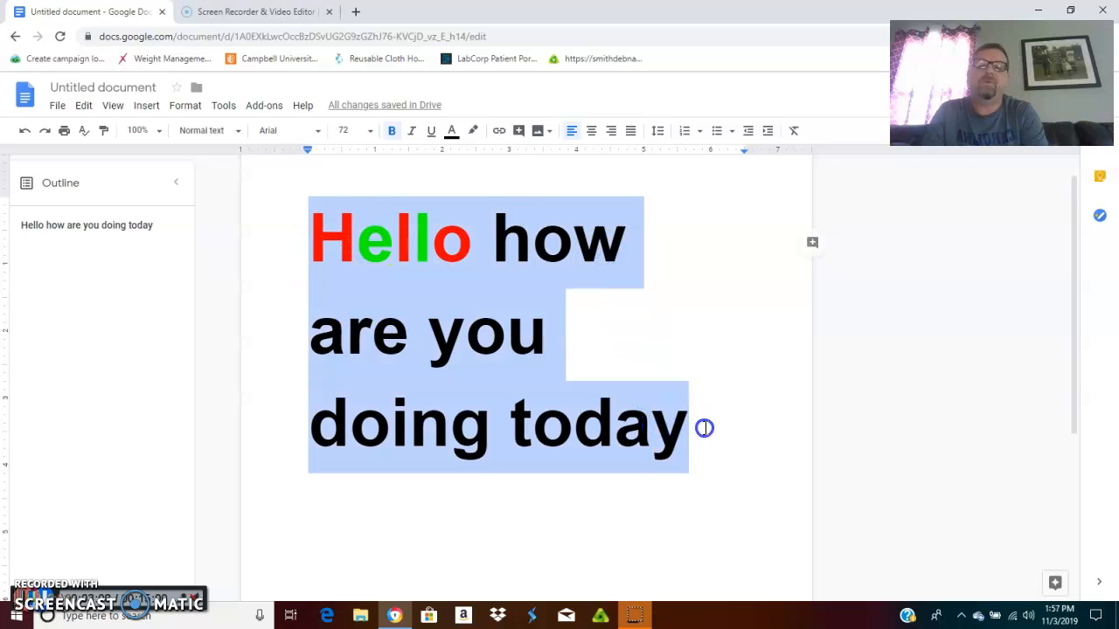
left_click(272, 109)
mouse_move(291, 168)
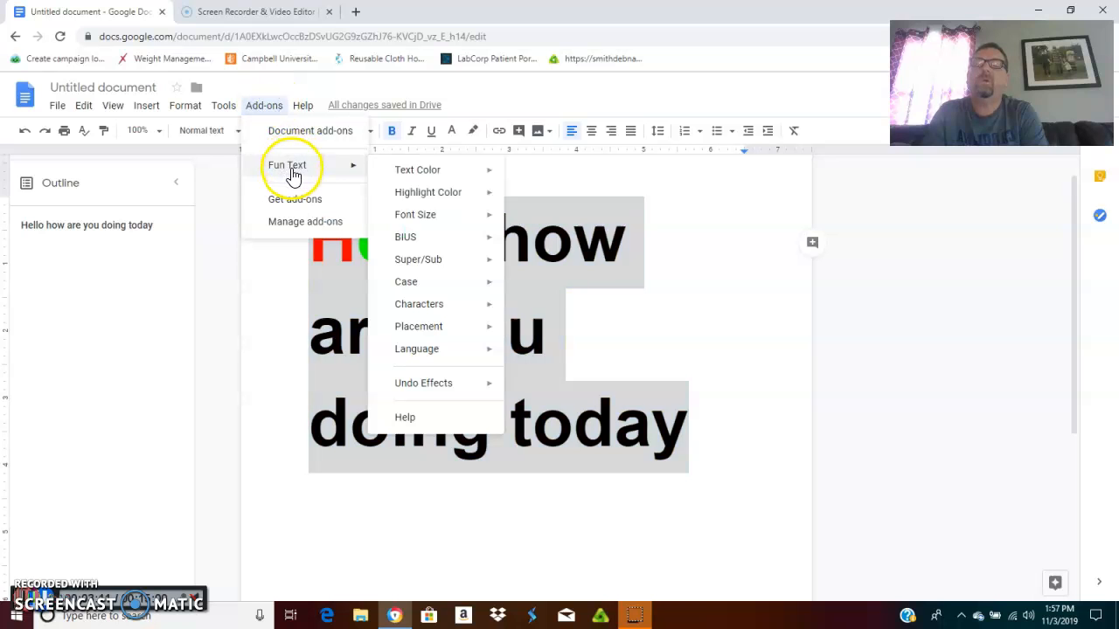
mouse_move(429, 170)
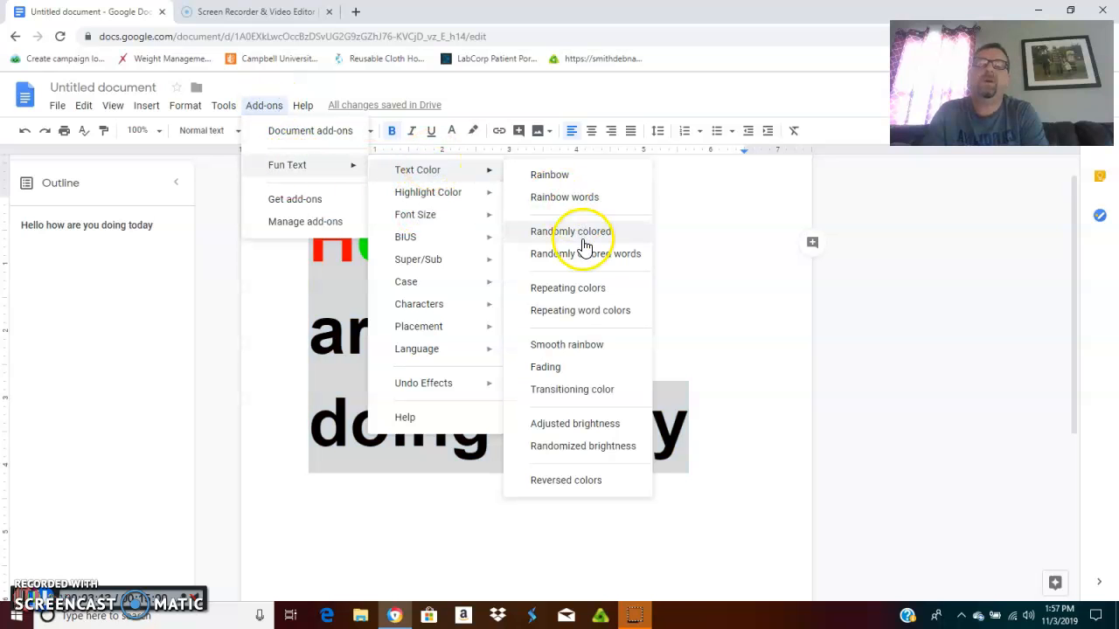
left_click(576, 298)
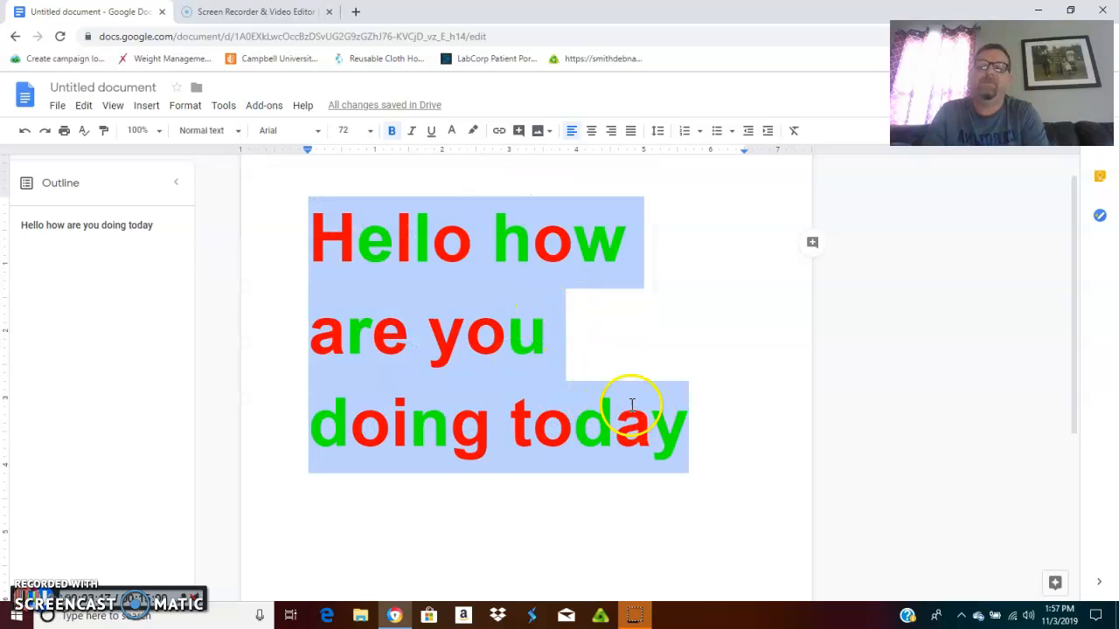
Step: Undo the Repeating colors effects on the sentence and on the word "Hello"
left_click(25, 130)
left_click(25, 130)
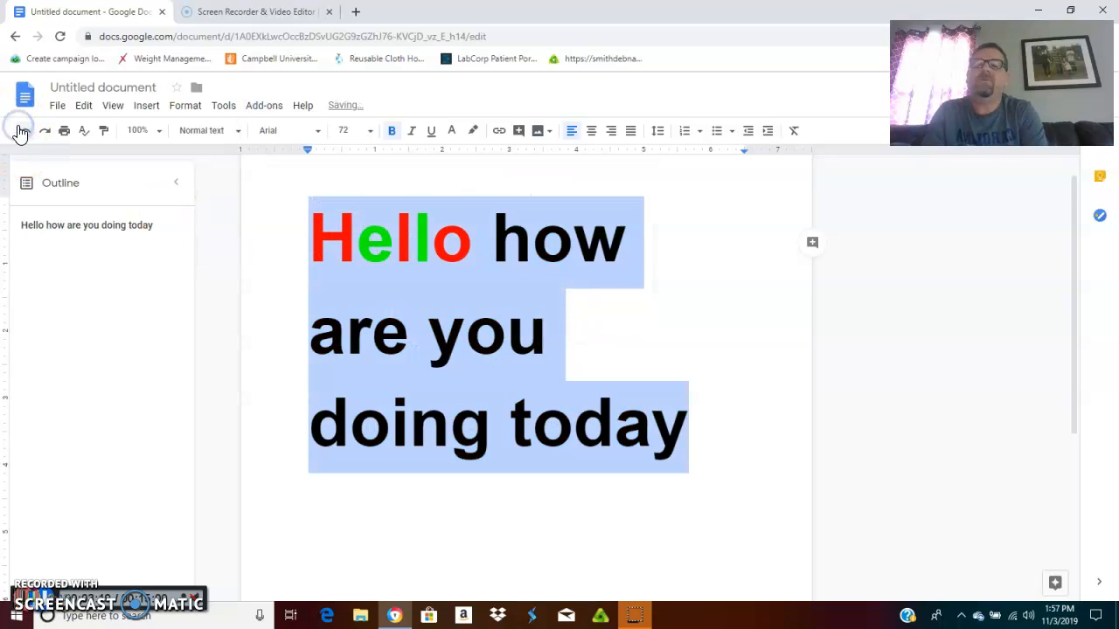
left_click(25, 131)
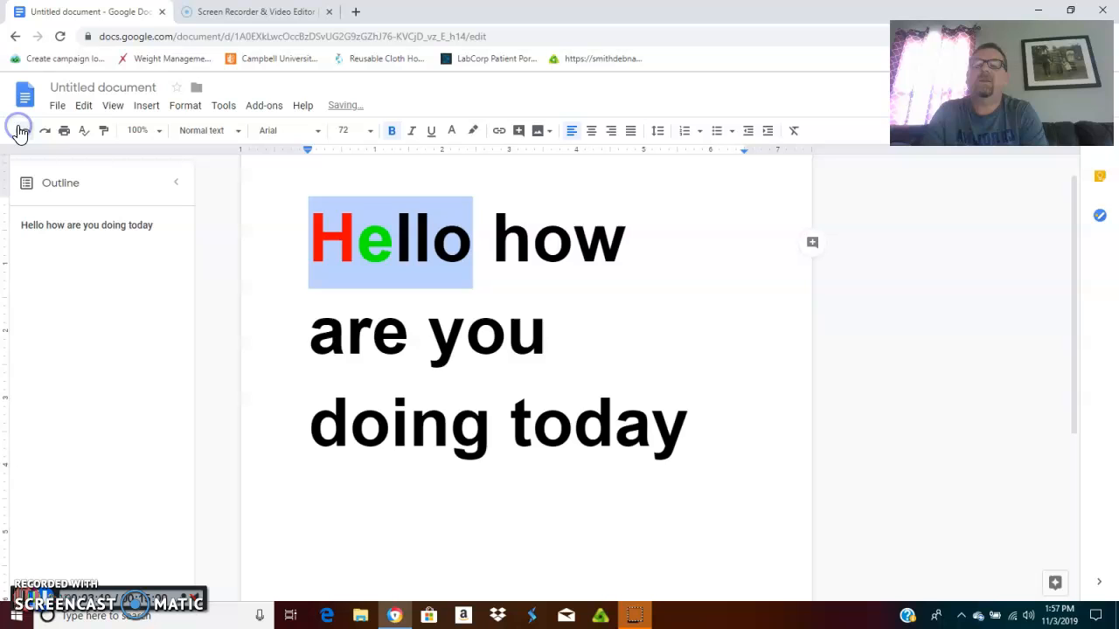
Step: Delete and retype the first l of "Hello", and select that letter
left_click(418, 240)
key("BackSpace")
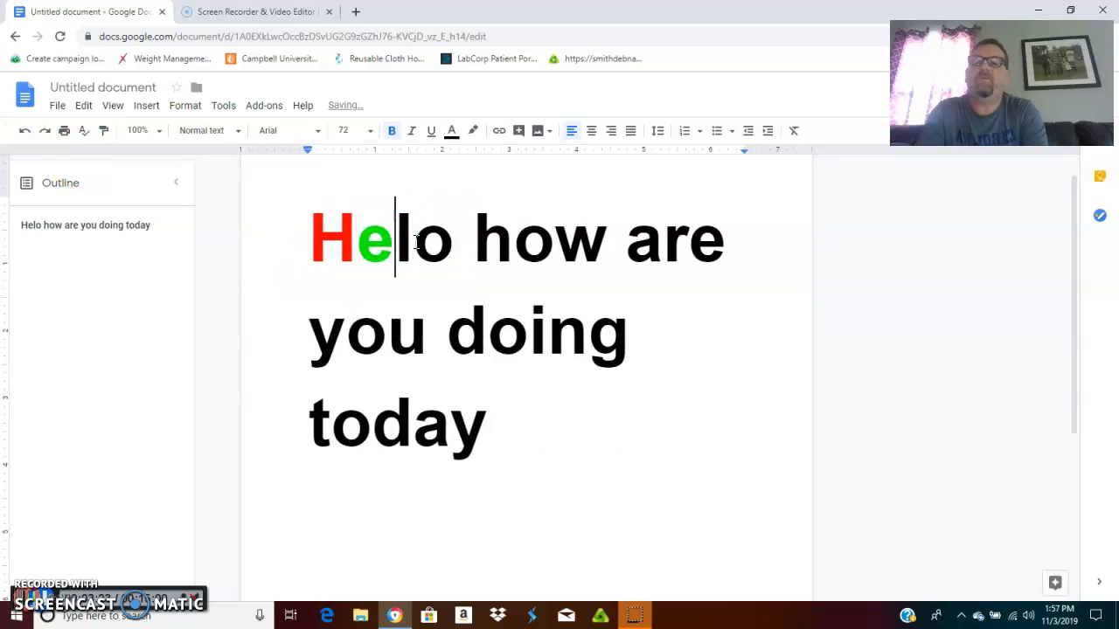
type("l")
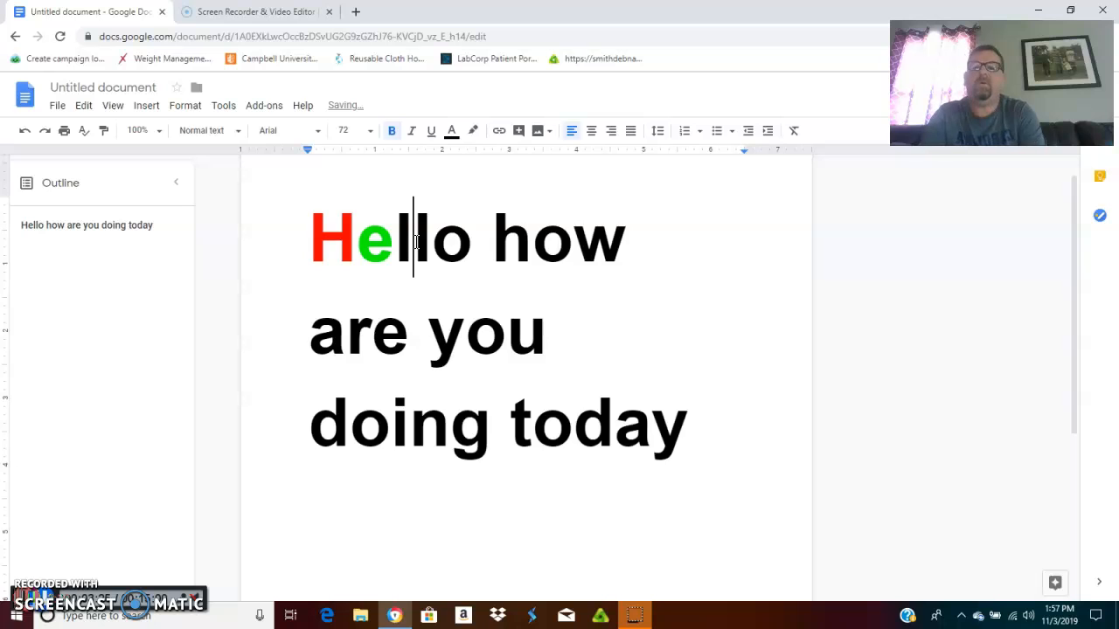
key("shift+Left")
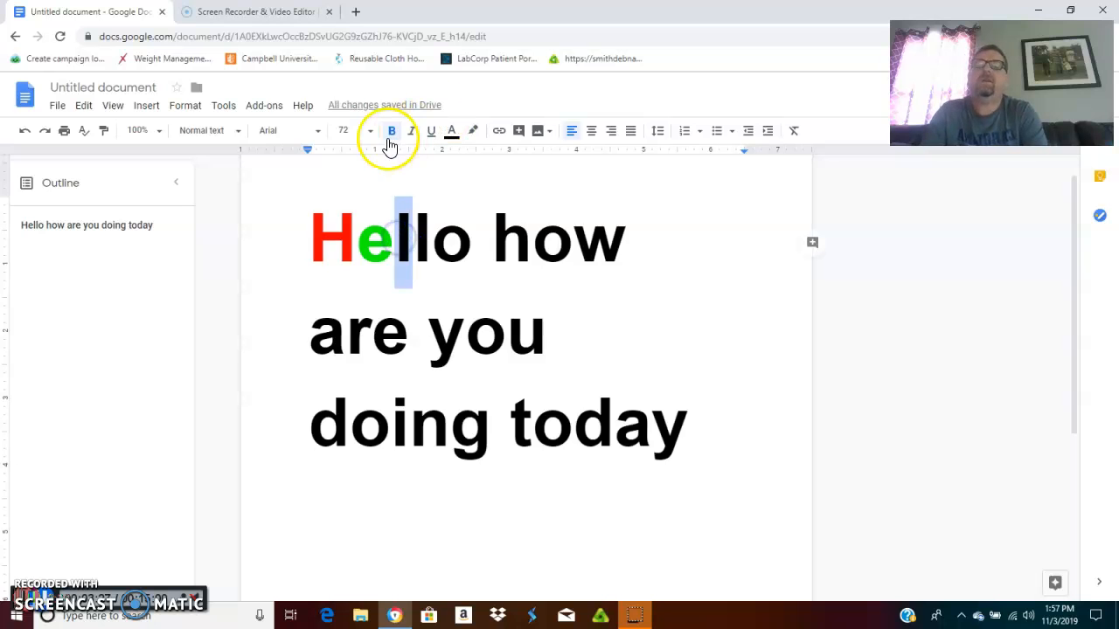
Step: Repeat the red and green pattern across the whole sentence with a Fun Text repeating text color effect
left_click(281, 260)
left_click_drag(298, 250, 714, 442)
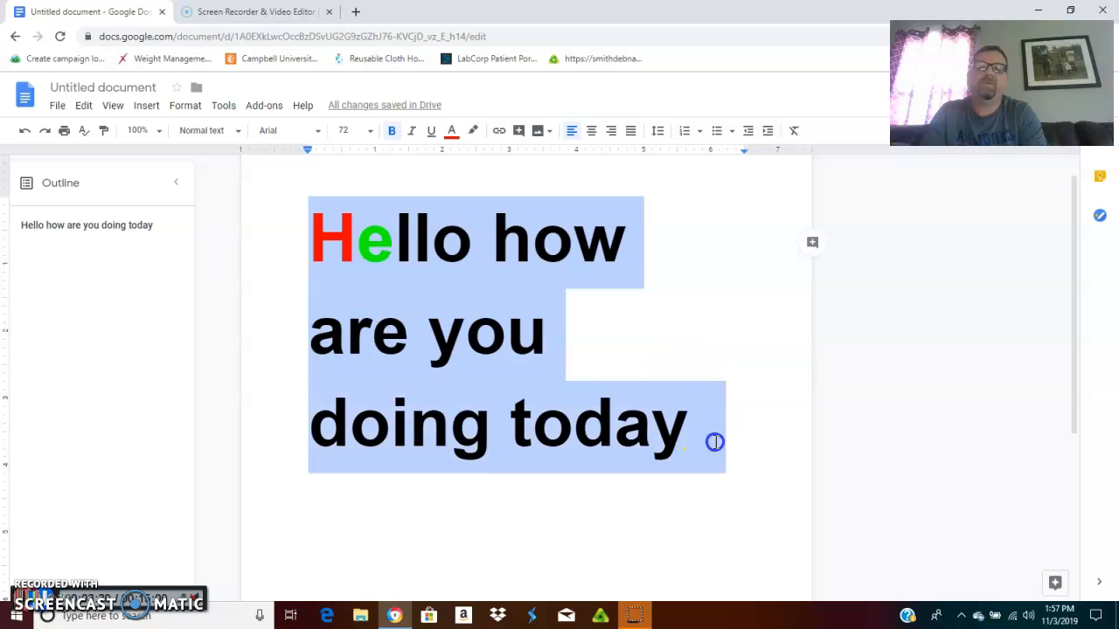
left_click(264, 104)
mouse_move(297, 168)
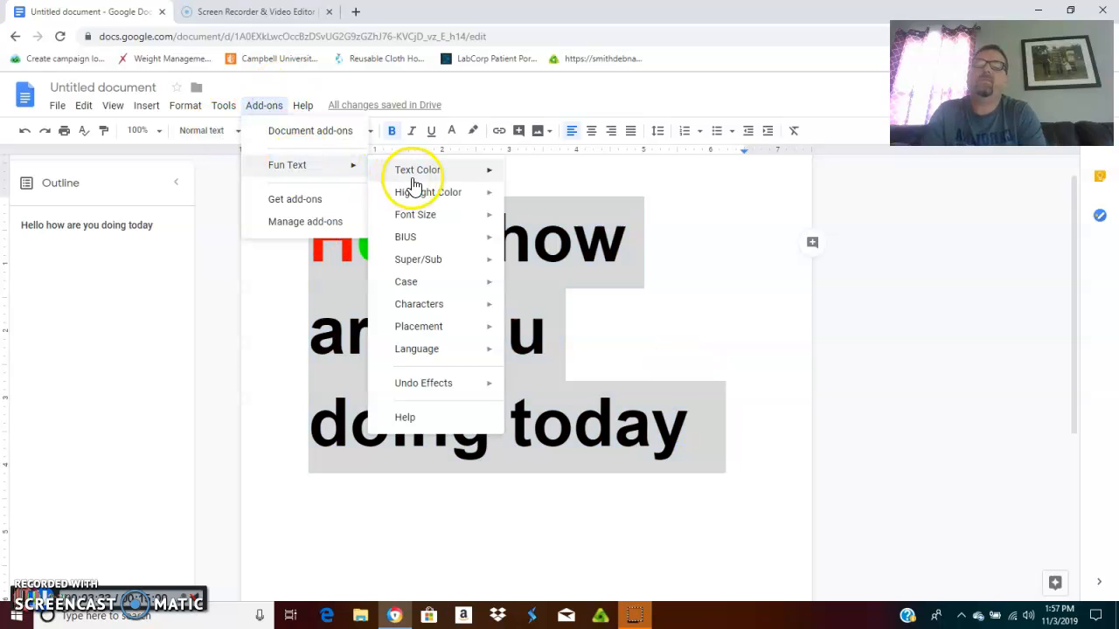
mouse_move(416, 185)
left_click(574, 322)
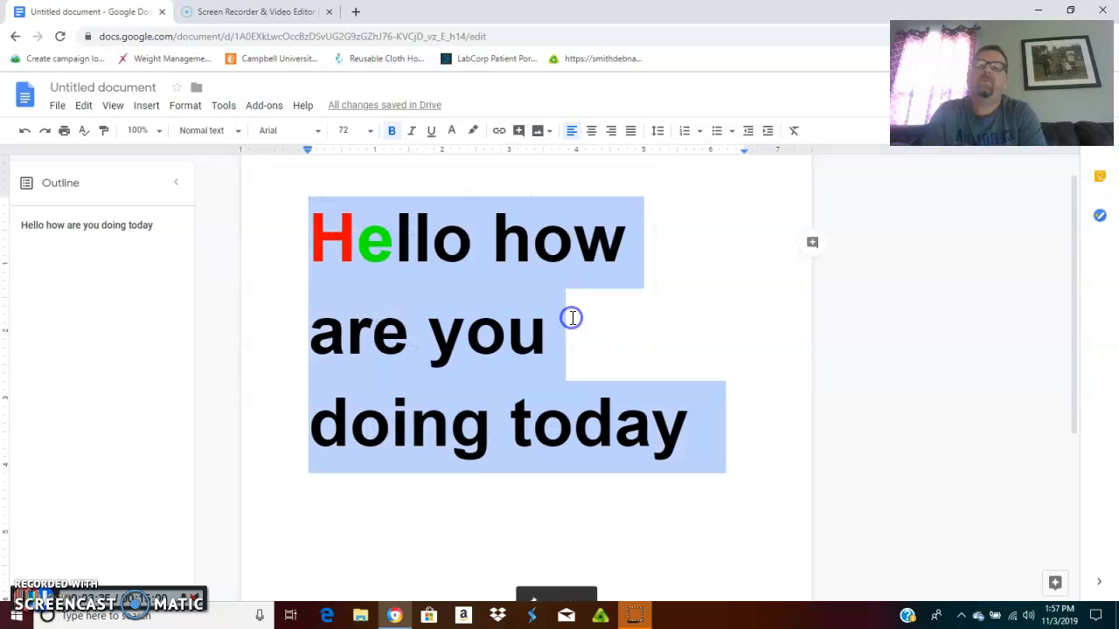
left_click(718, 435)
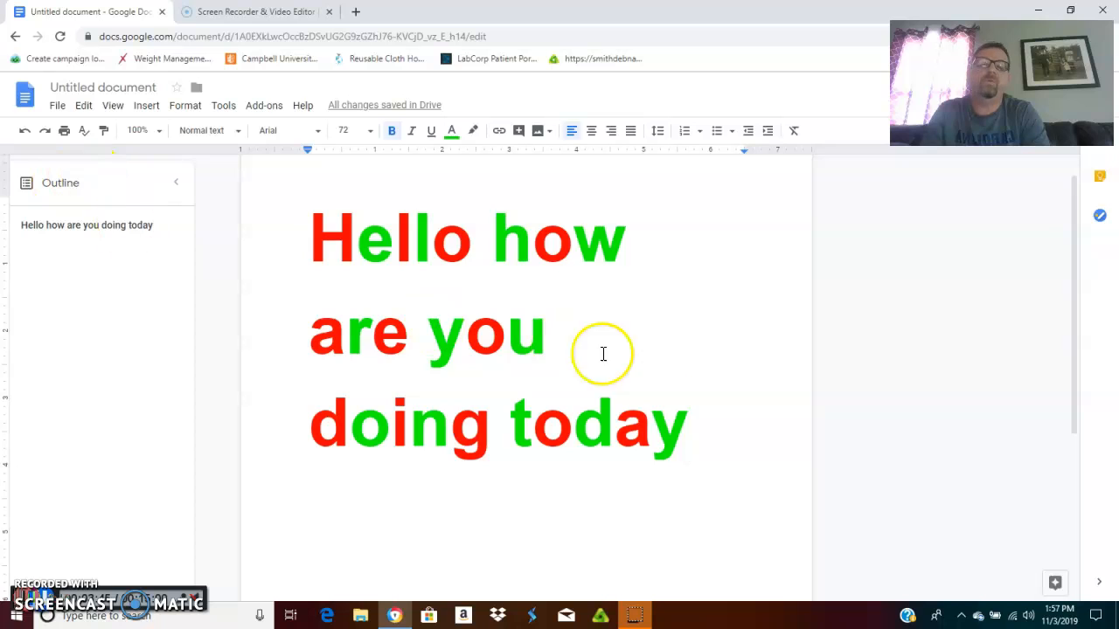
Step: Undo the color changes until every letter of the sentence is black again
left_click(21, 133)
left_click(20, 132)
left_click(20, 132)
left_click(20, 133)
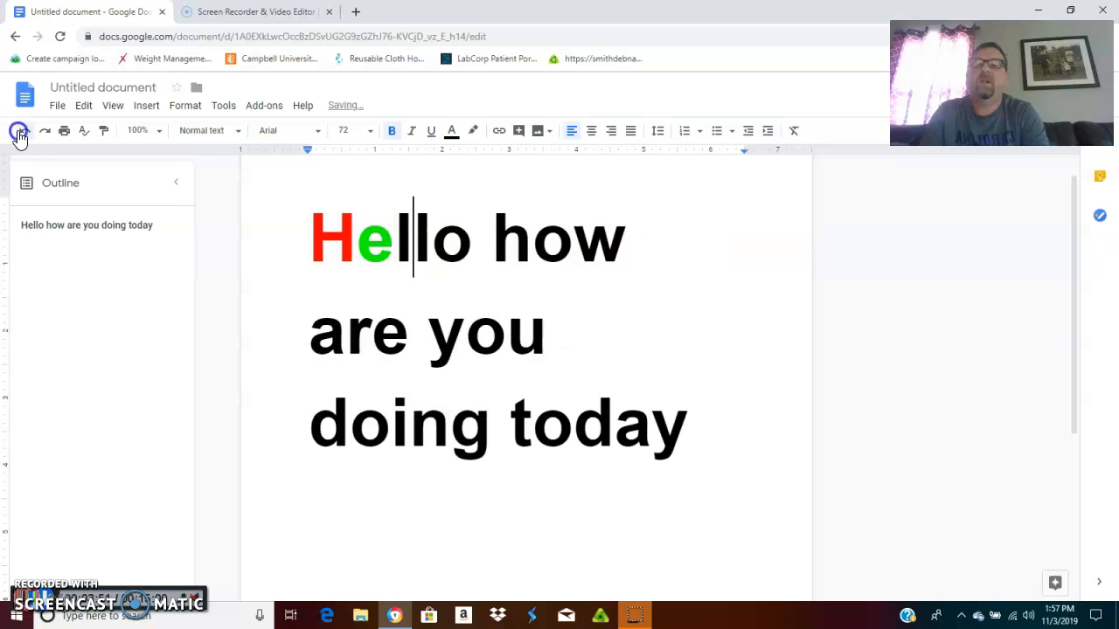
left_click(20, 133)
left_click(20, 133)
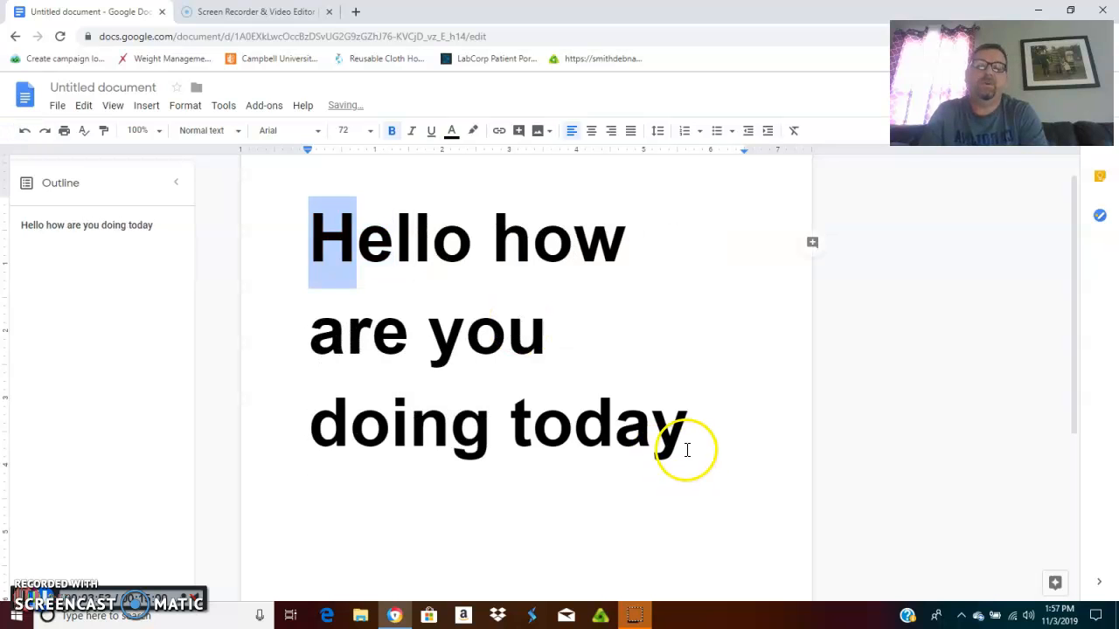
Step: Apply the Fun Text Rainbow text color to the whole sentence
left_click_drag(697, 443, 277, 285)
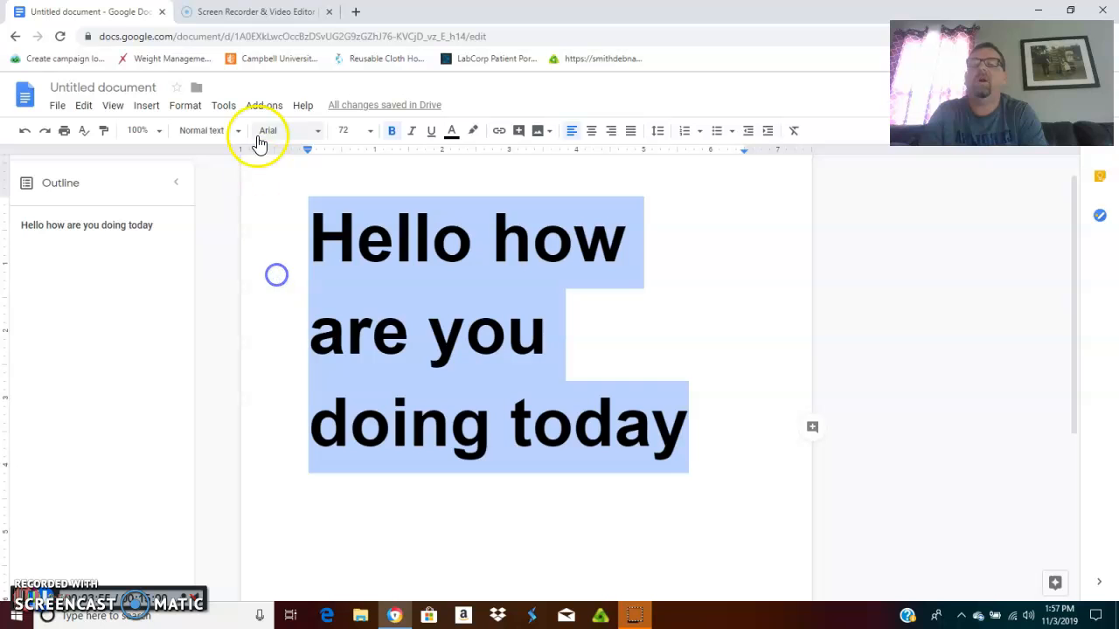
left_click(223, 107)
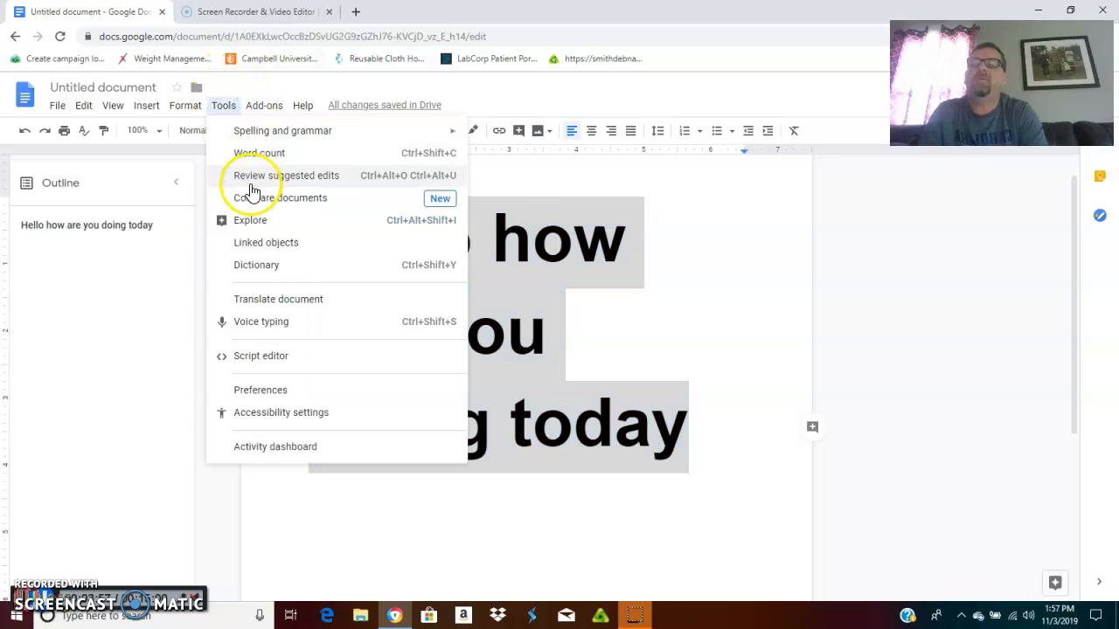
mouse_move(244, 112)
mouse_move(289, 167)
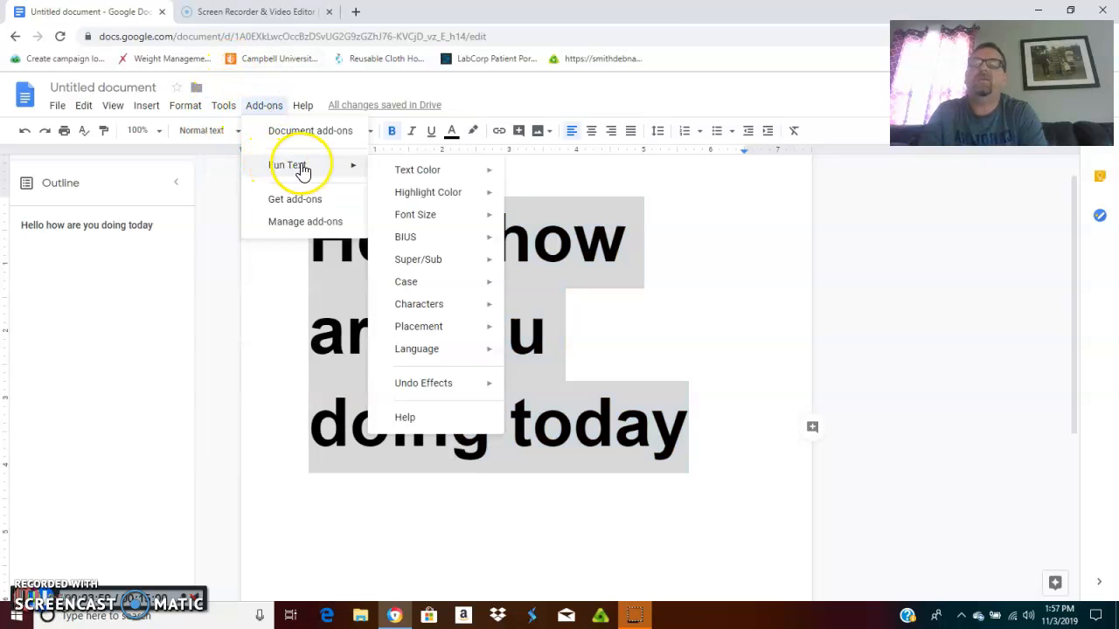
mouse_move(400, 176)
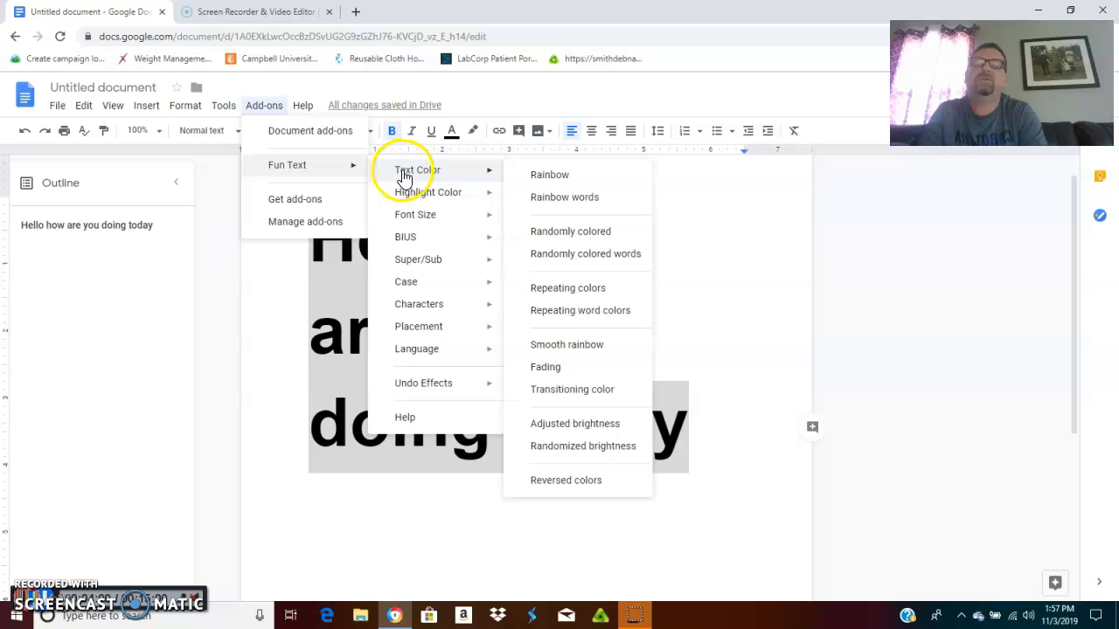
left_click(555, 179)
left_click(715, 302)
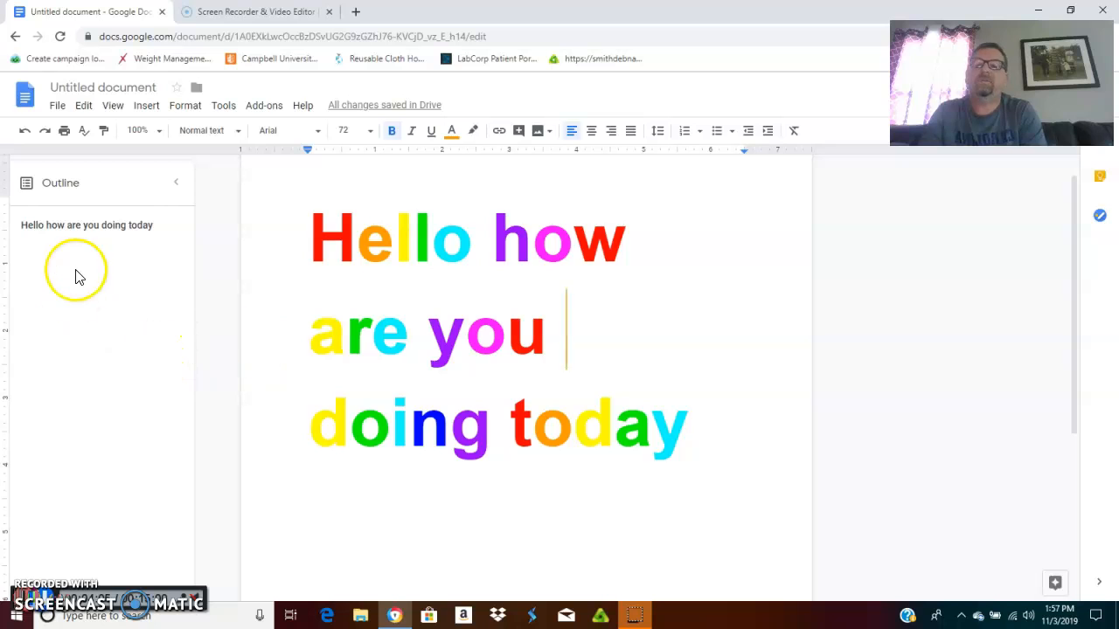
Step: Undo the Rainbow text color and apply Fun Text Rainbow to the whole sentence again
left_click(26, 133)
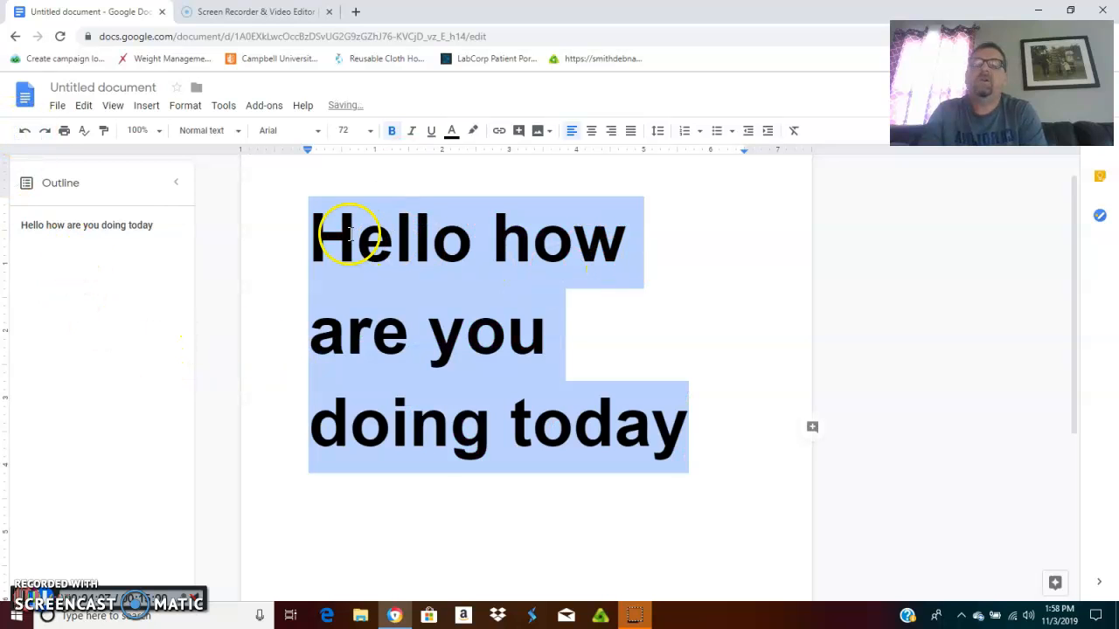
left_click(257, 109)
left_click(293, 166)
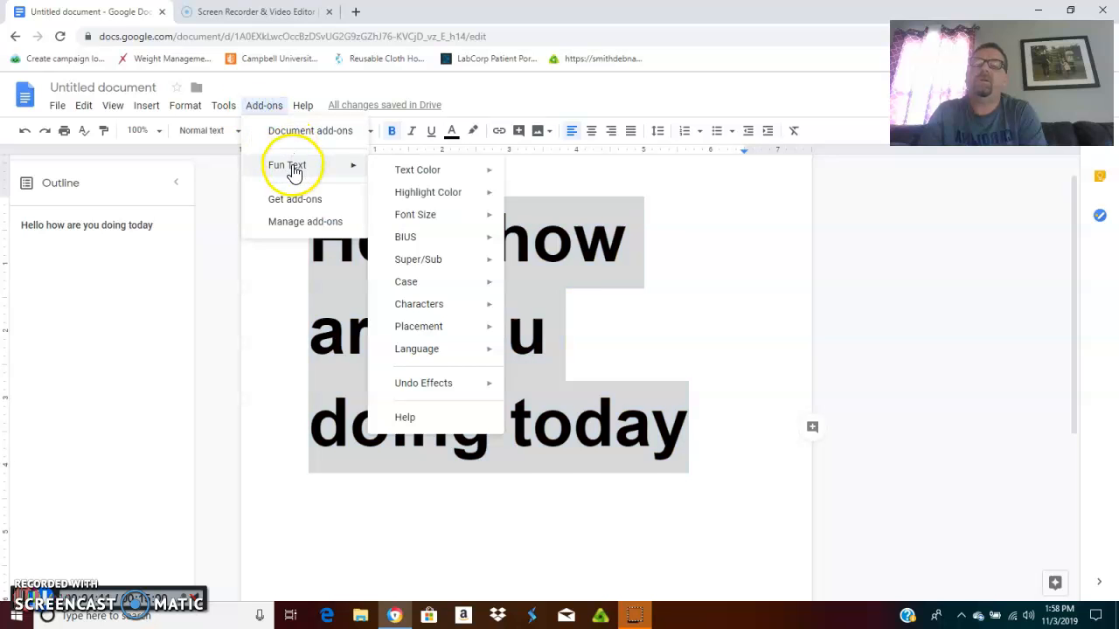
left_click(417, 173)
left_click(551, 179)
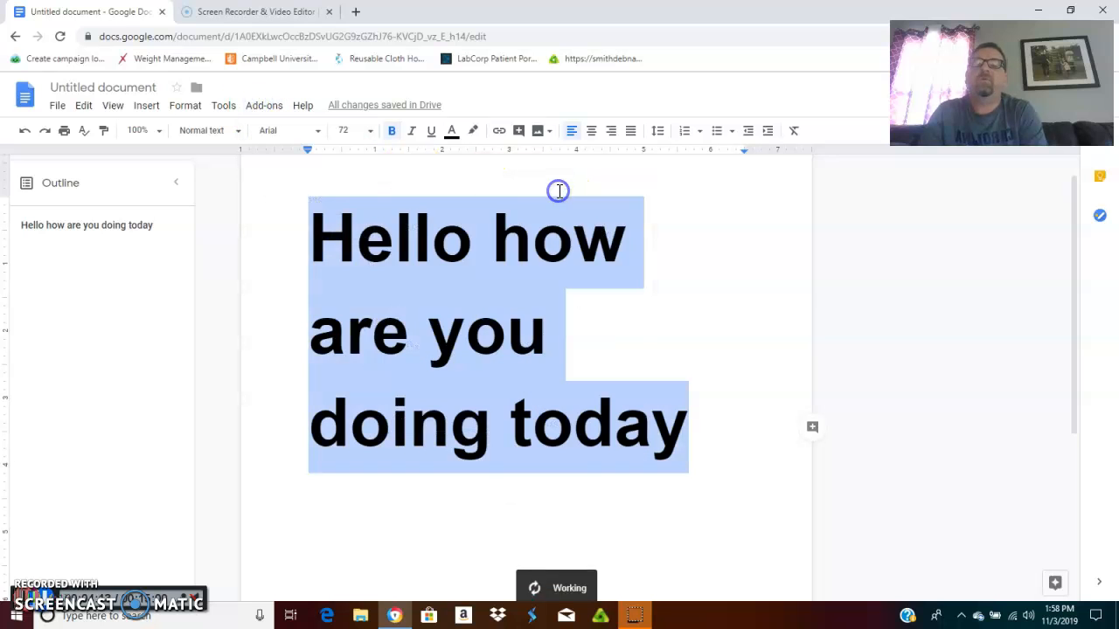
left_click(727, 420)
Step: Undo the Rainbow text color and try to apply the Fun Text Repeating colors effect to the whole black sentence
left_click_drag(723, 427, 296, 264)
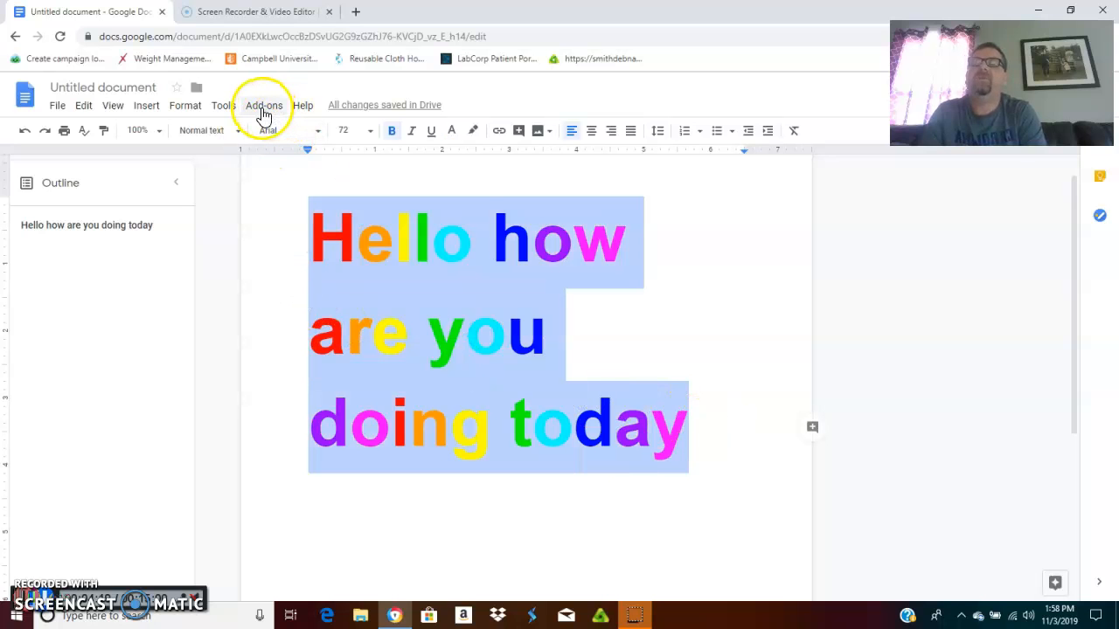
left_click(25, 131)
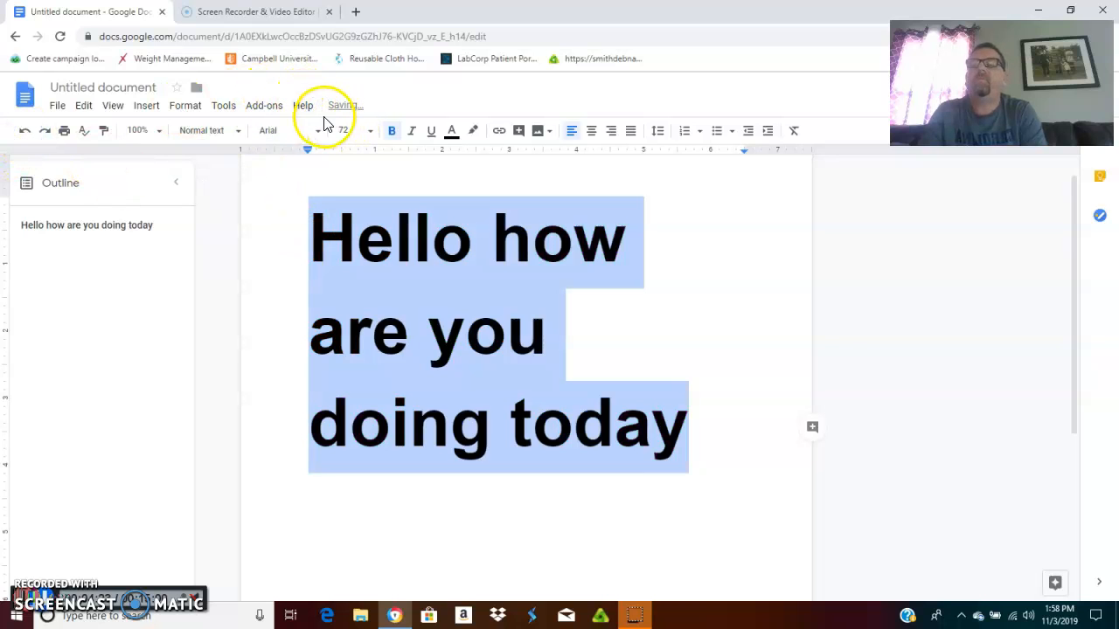
left_click(271, 106)
mouse_move(297, 173)
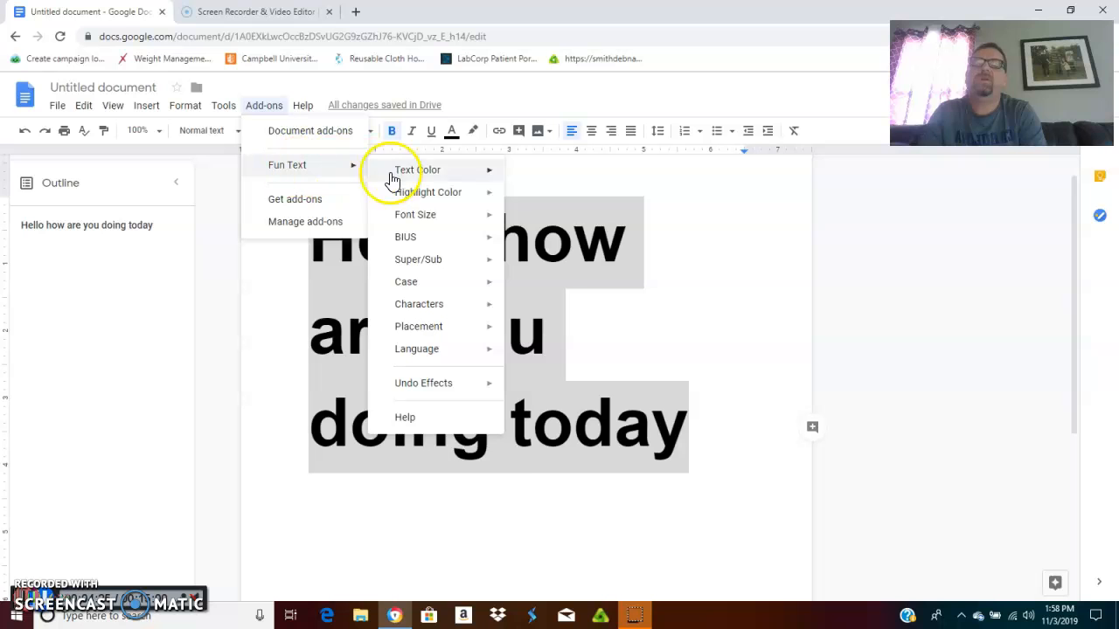
mouse_move(400, 175)
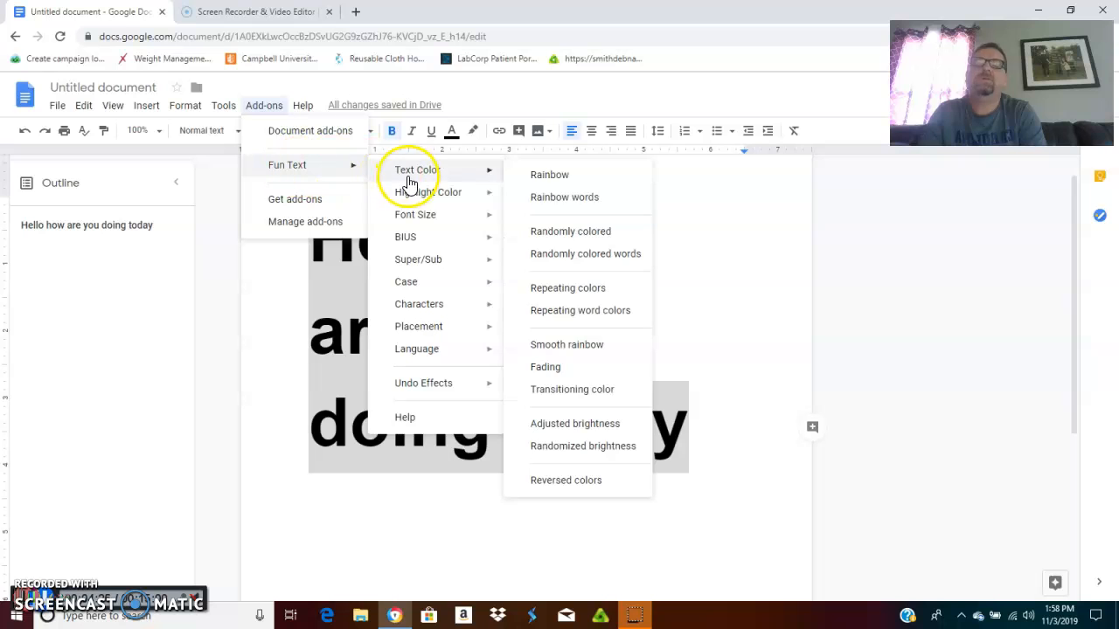
left_click(577, 289)
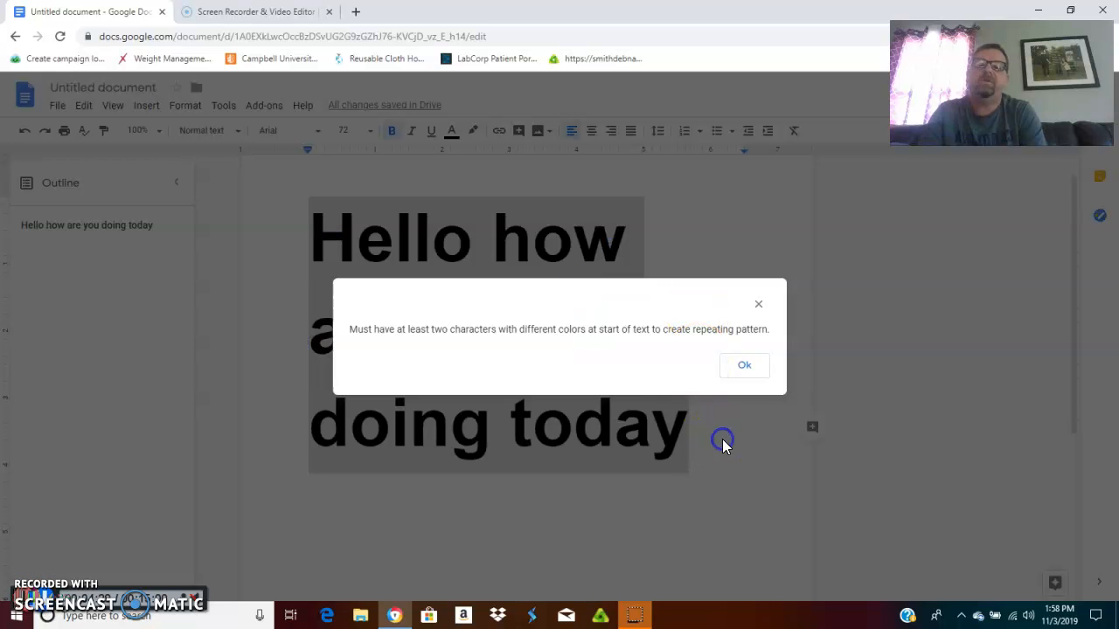
Step: Dismiss the message and apply the Fun Text Smooth rainbow text color to the whole sentence
left_click(742, 366)
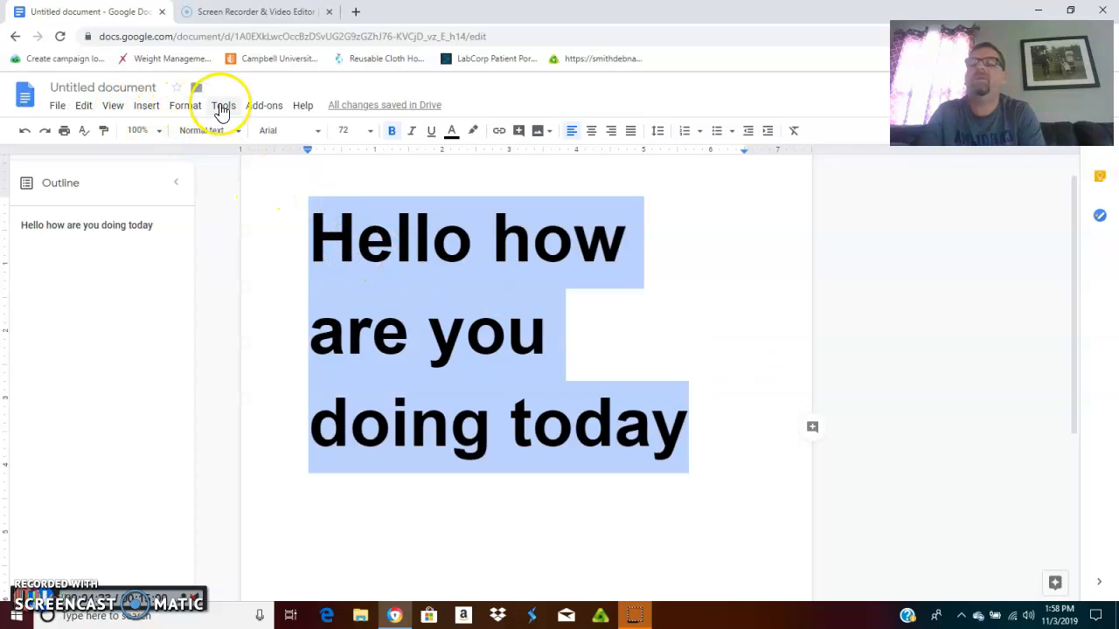
left_click(264, 105)
mouse_move(296, 168)
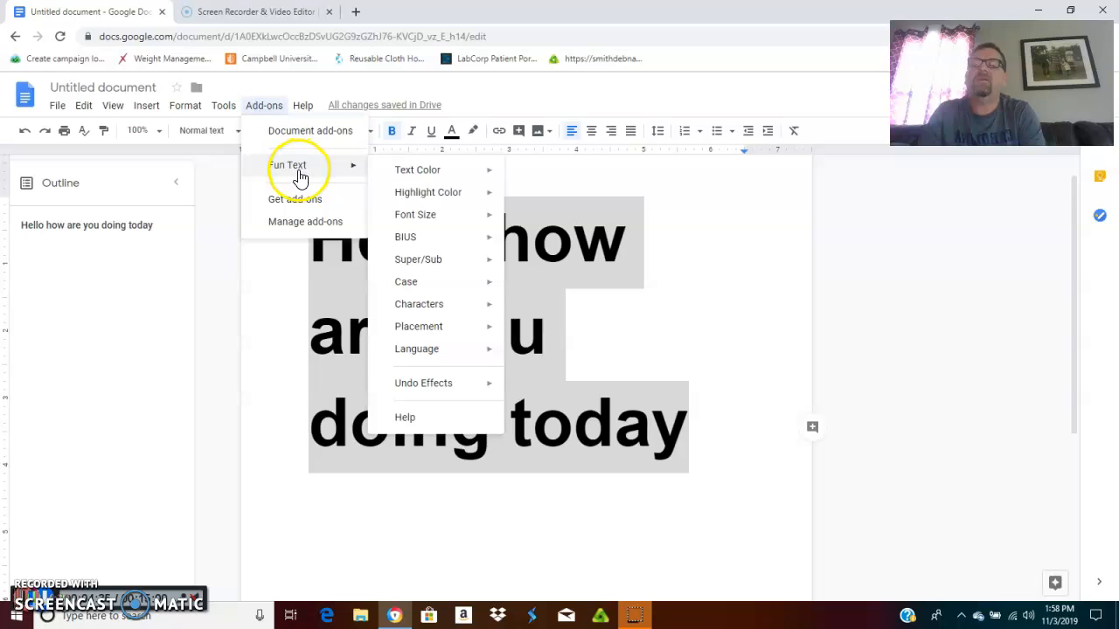
mouse_move(431, 178)
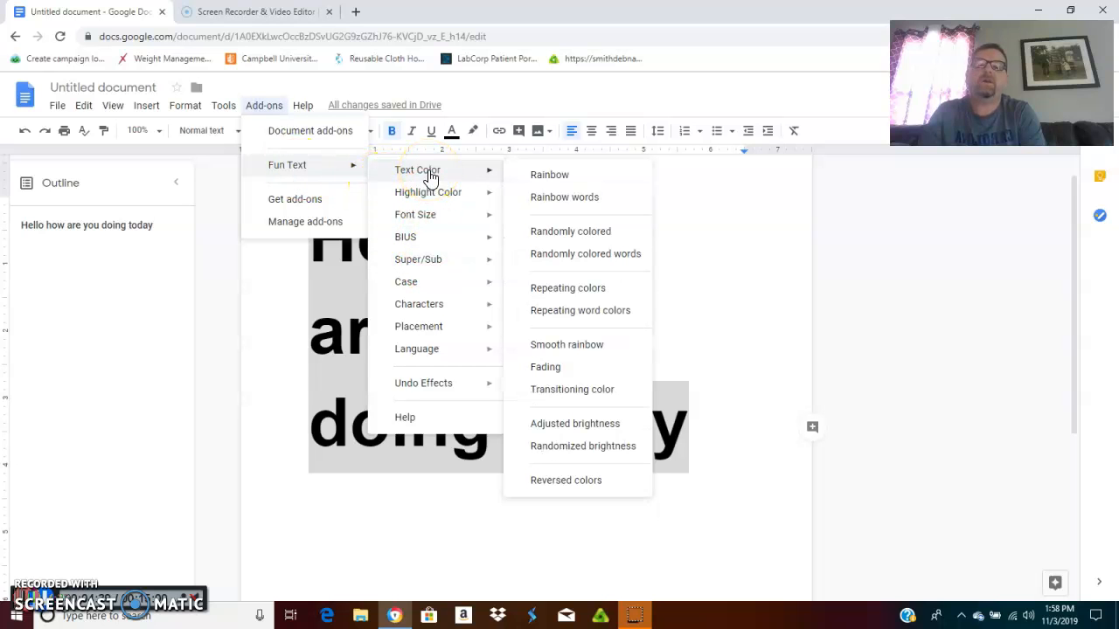
left_click(589, 357)
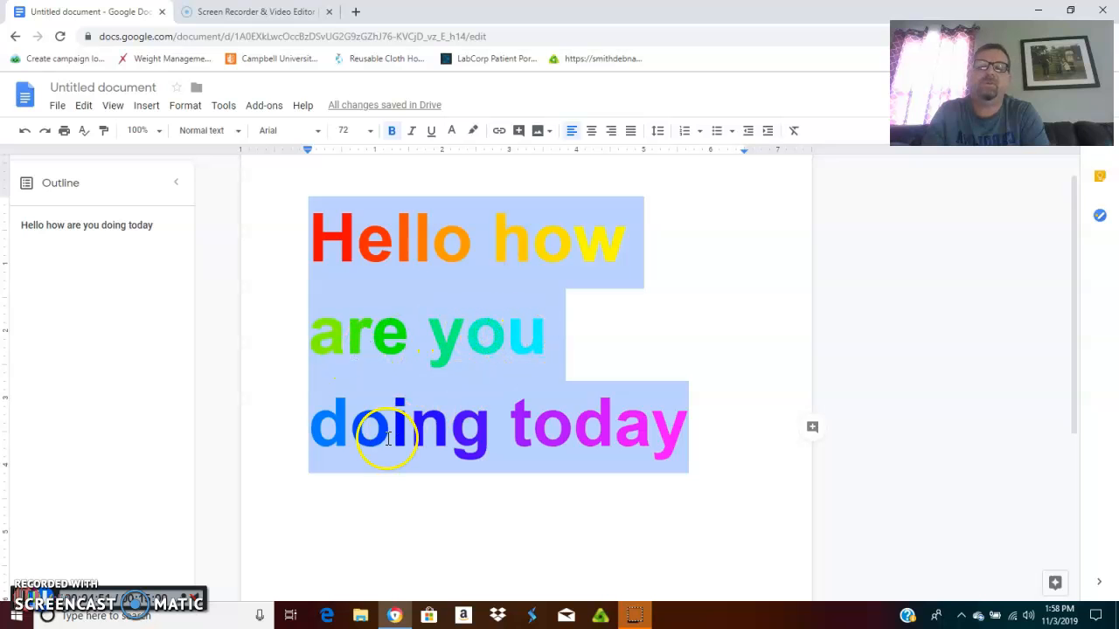
Step: Undo the Smooth rainbow text color and apply the Fun Text Rainbow text color to the whole sentence
left_click(722, 340)
left_click(717, 400)
left_click_drag(694, 424, 292, 225)
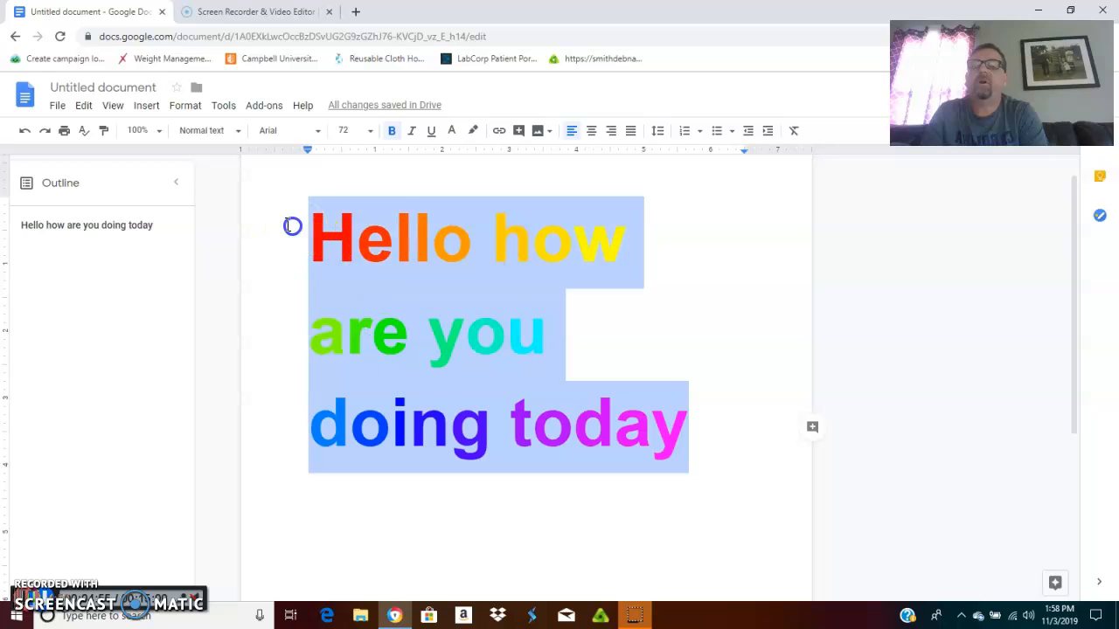
left_click(25, 133)
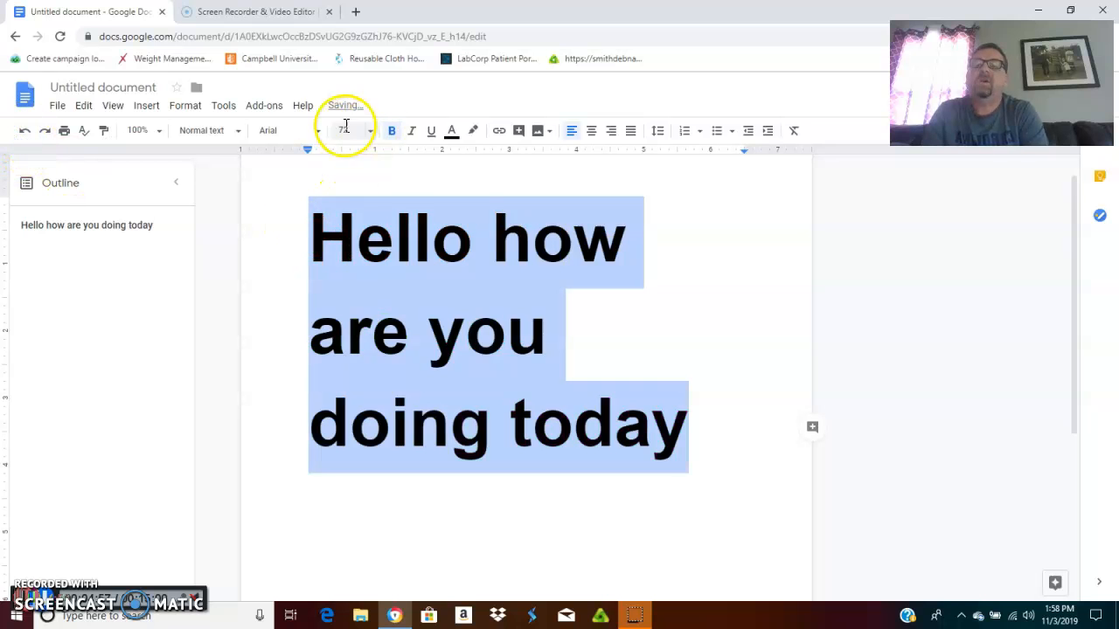
left_click(266, 106)
mouse_move(282, 166)
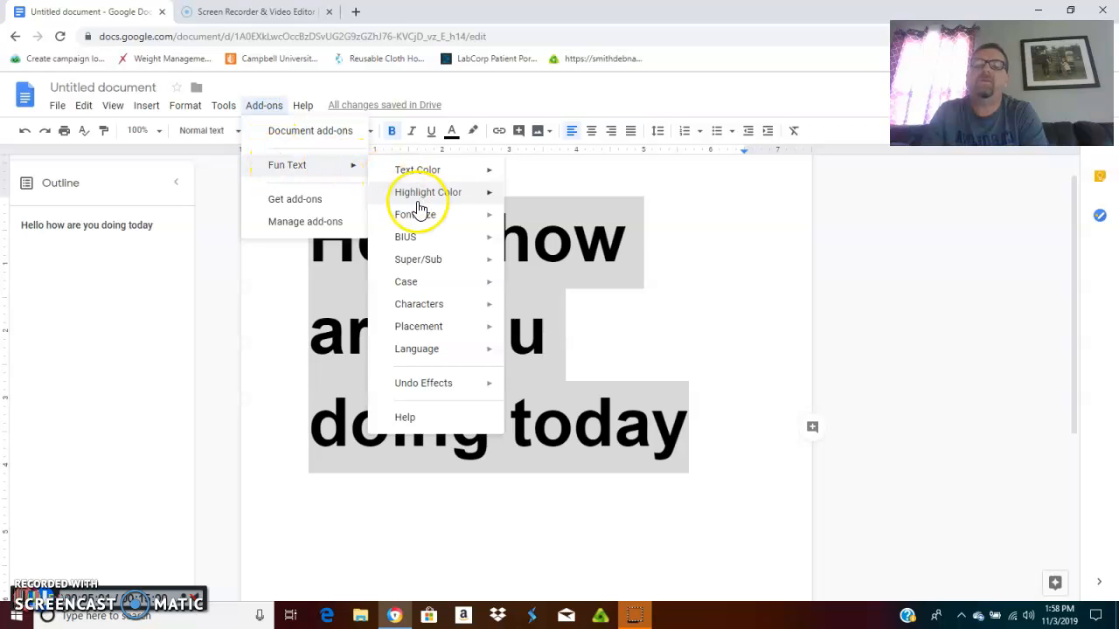
mouse_move(428, 173)
left_click(543, 172)
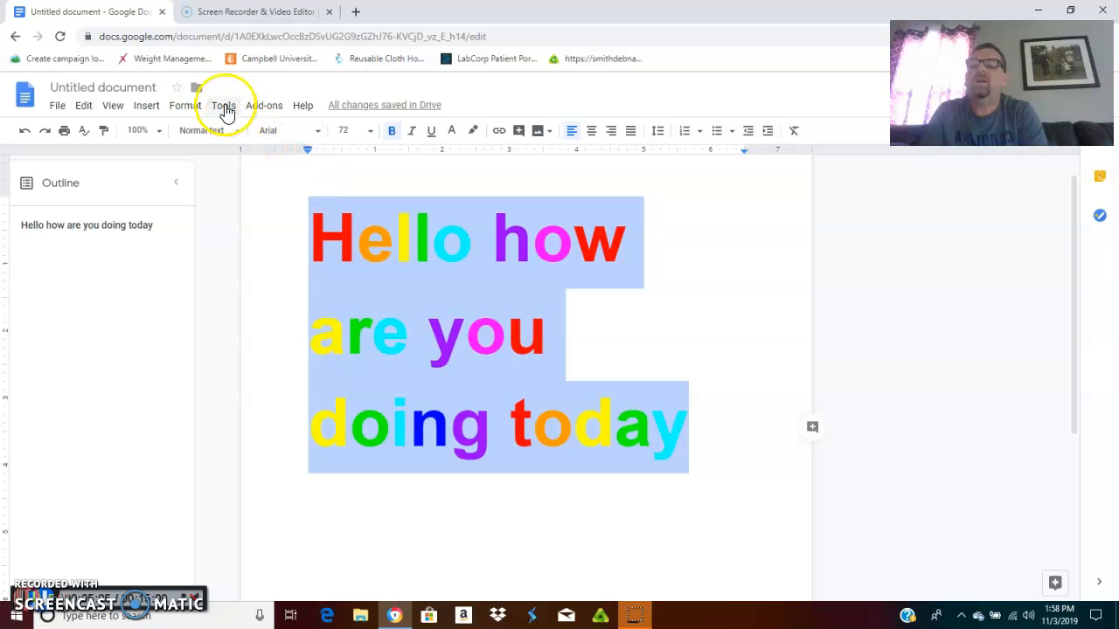
Step: Apply the Fun Text Transitioning color text effect to the whole sentence
left_click(267, 107)
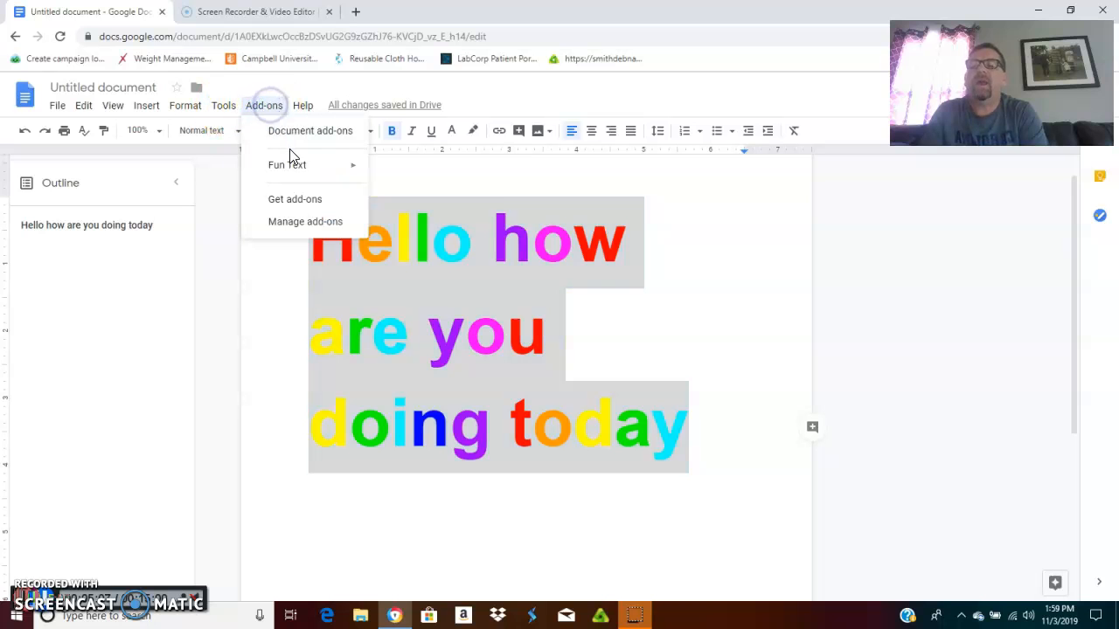
mouse_move(292, 167)
mouse_move(402, 175)
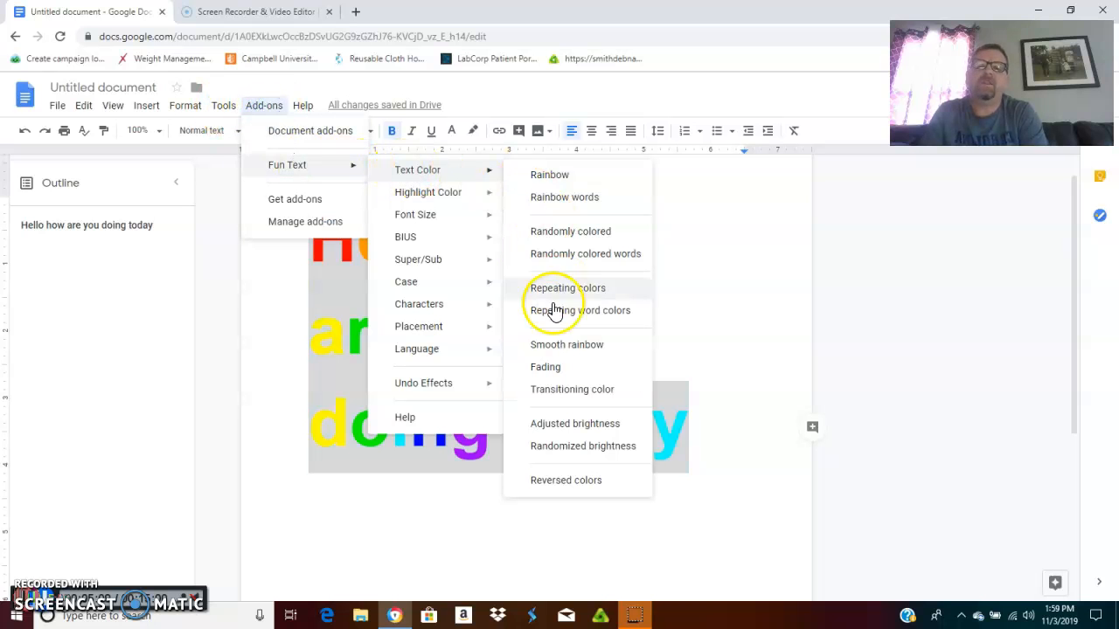
left_click(570, 395)
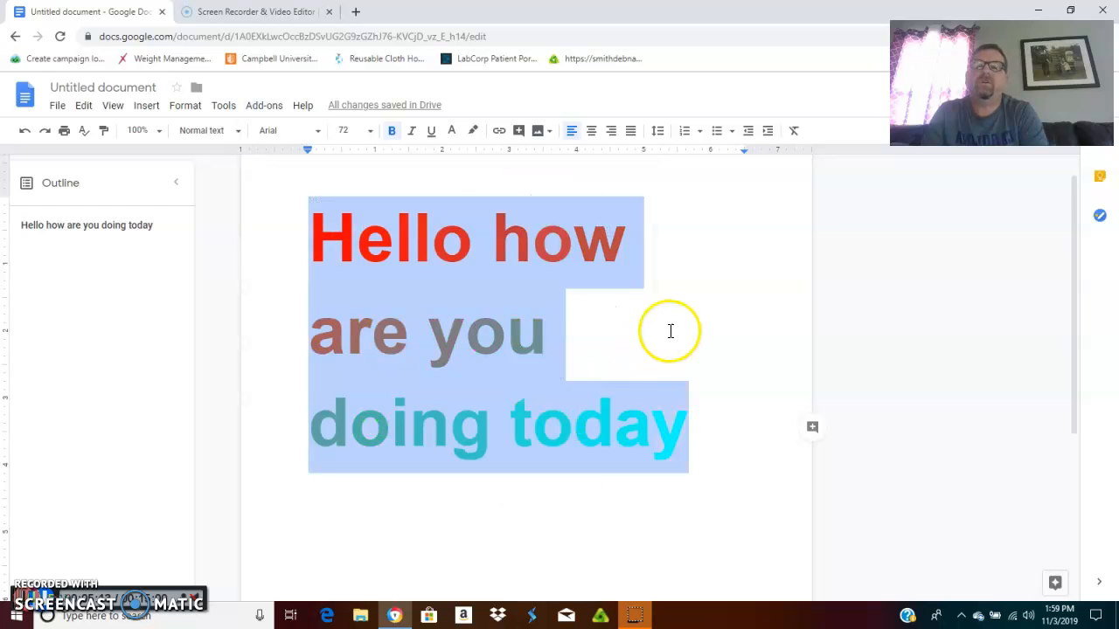
Step: Undo the Transitioning color effect and apply the Fun Text Fading text color to the whole sentence
left_click(711, 395)
left_click_drag(696, 437, 295, 247)
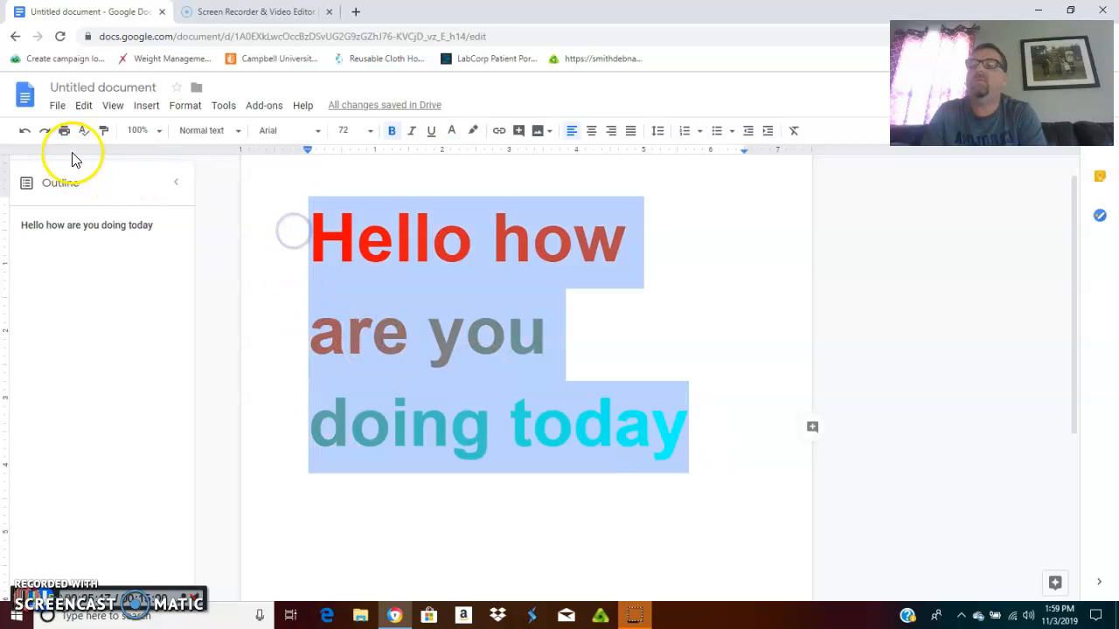
left_click(25, 130)
left_click(266, 106)
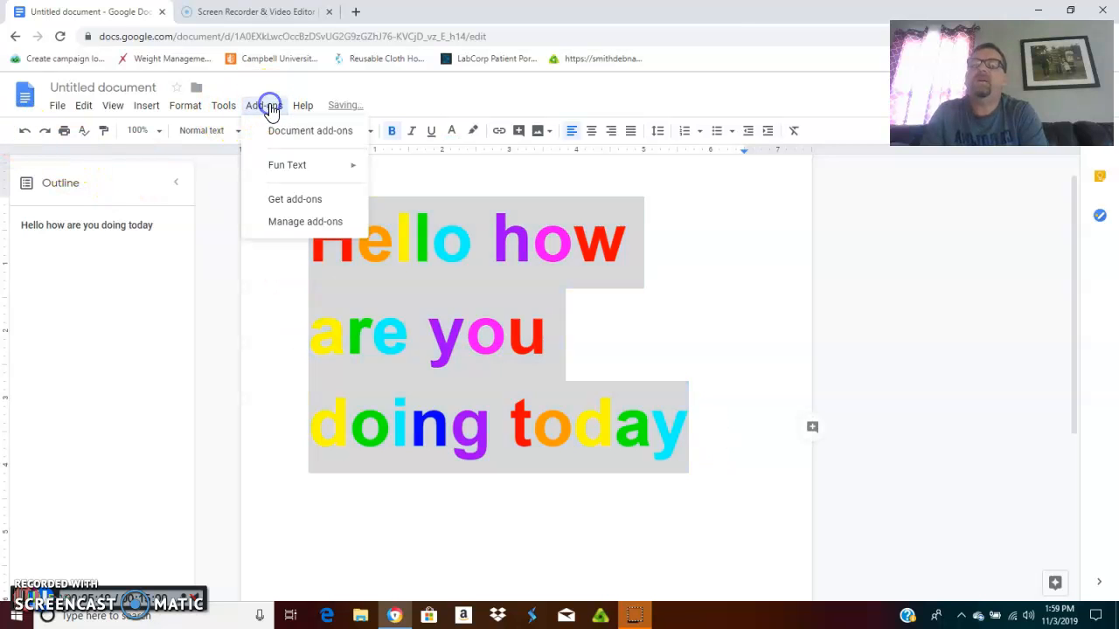
mouse_move(291, 174)
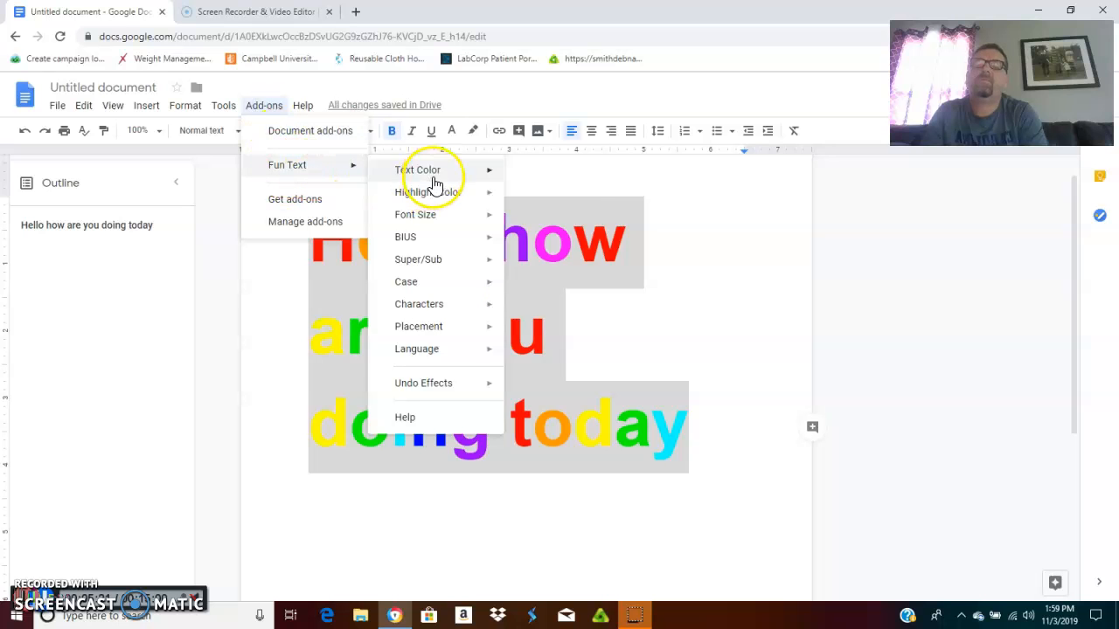
mouse_move(433, 175)
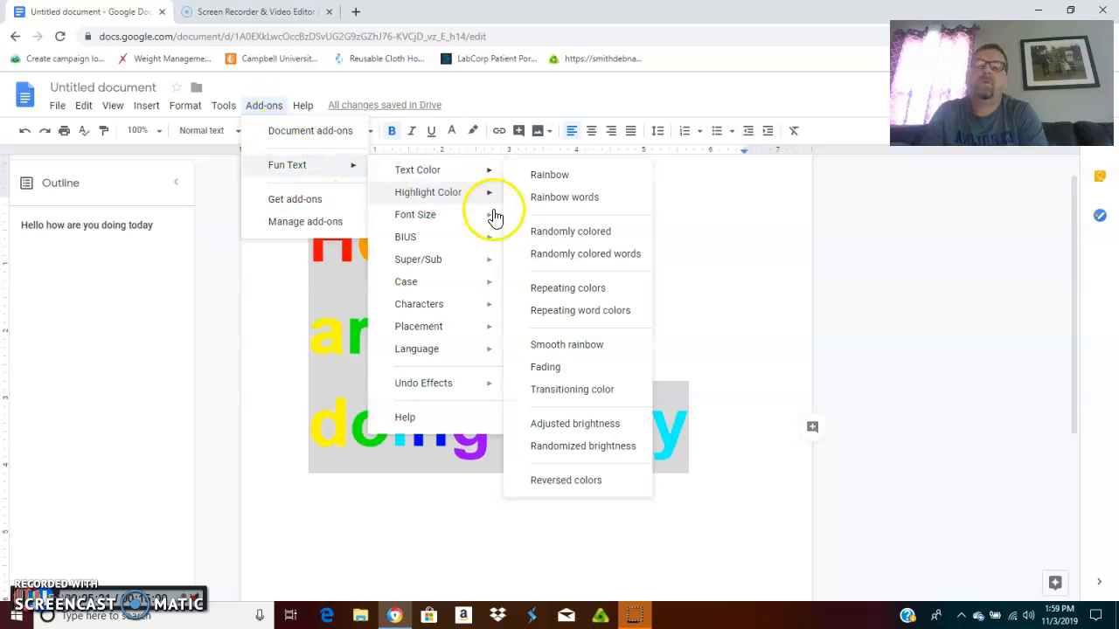
left_click(551, 371)
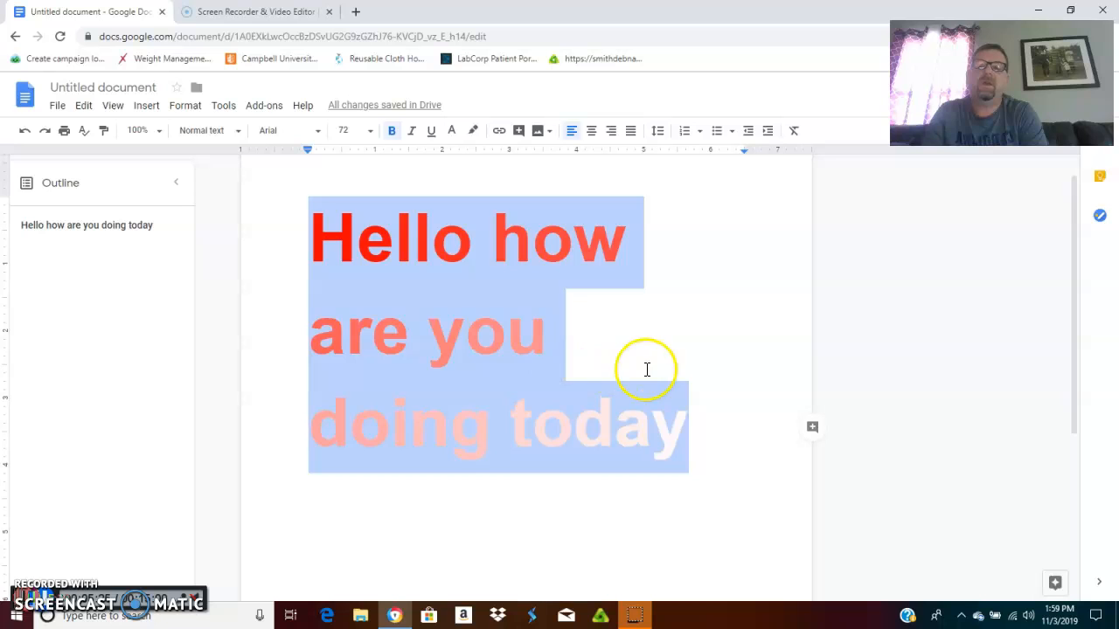
Step: Undo the Fading text color and apply the Fun Text Rainbow highlight color to the whole sentence
left_click(698, 432)
left_click(362, 305)
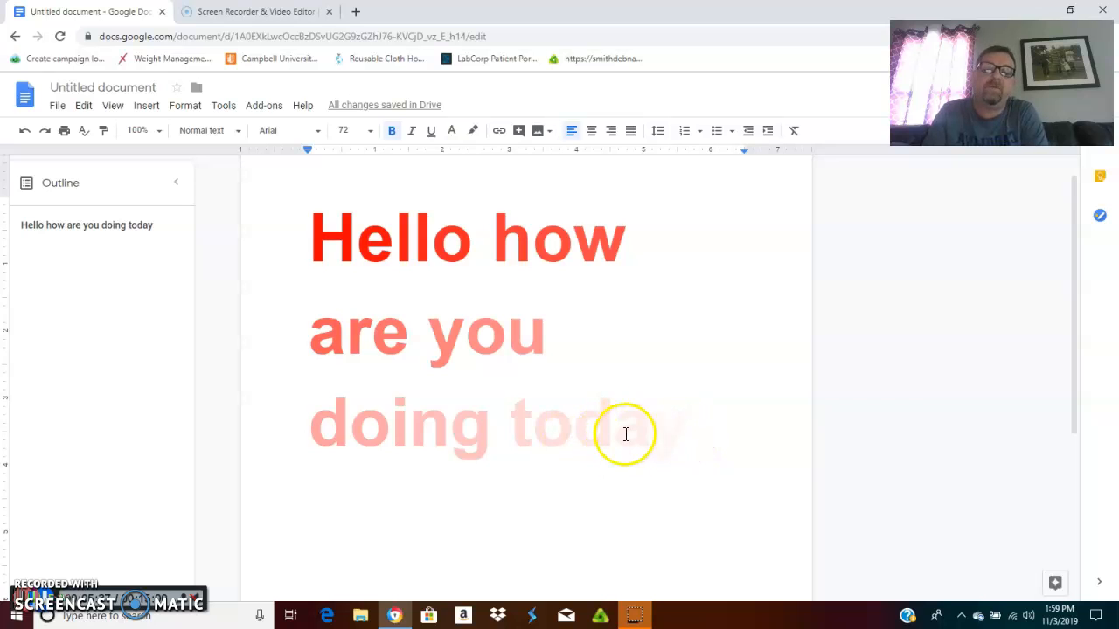
left_click(25, 132)
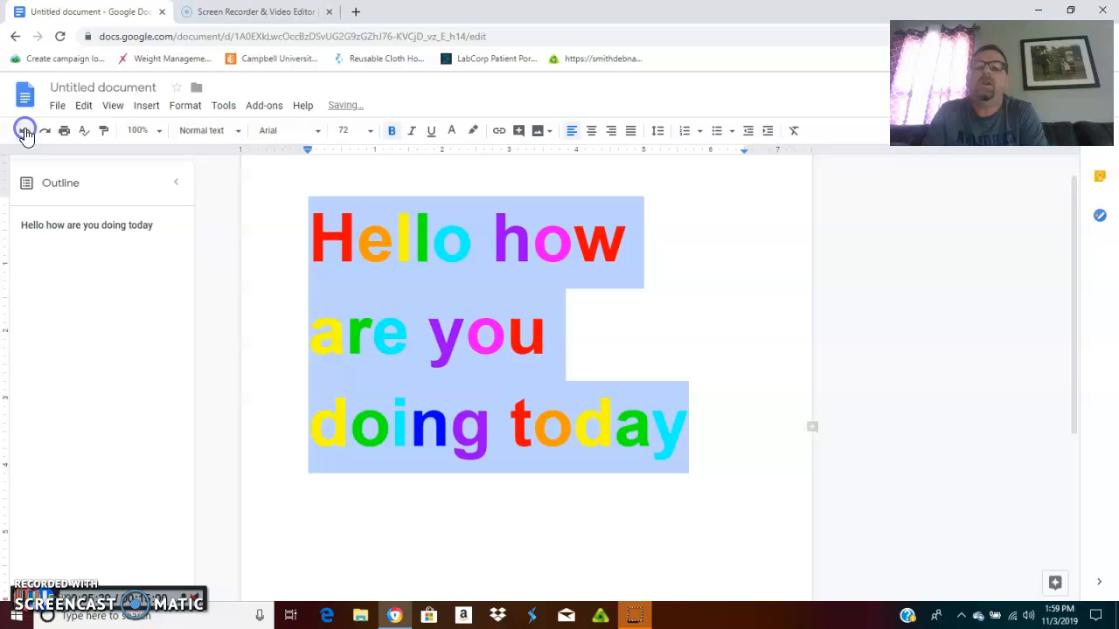
left_click(271, 107)
mouse_move(289, 171)
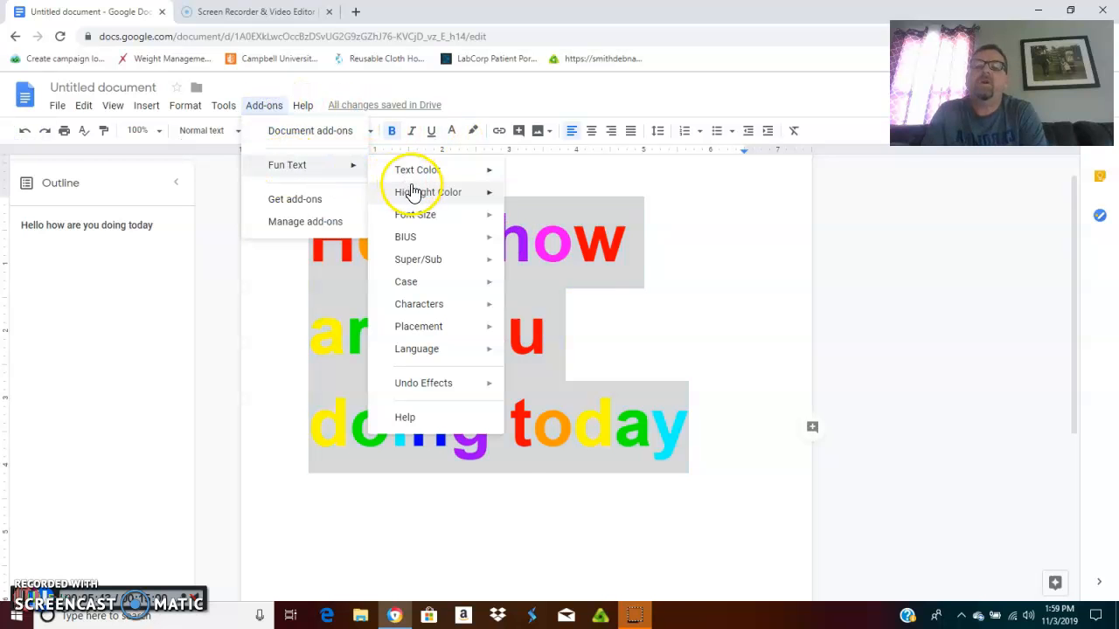
mouse_move(417, 200)
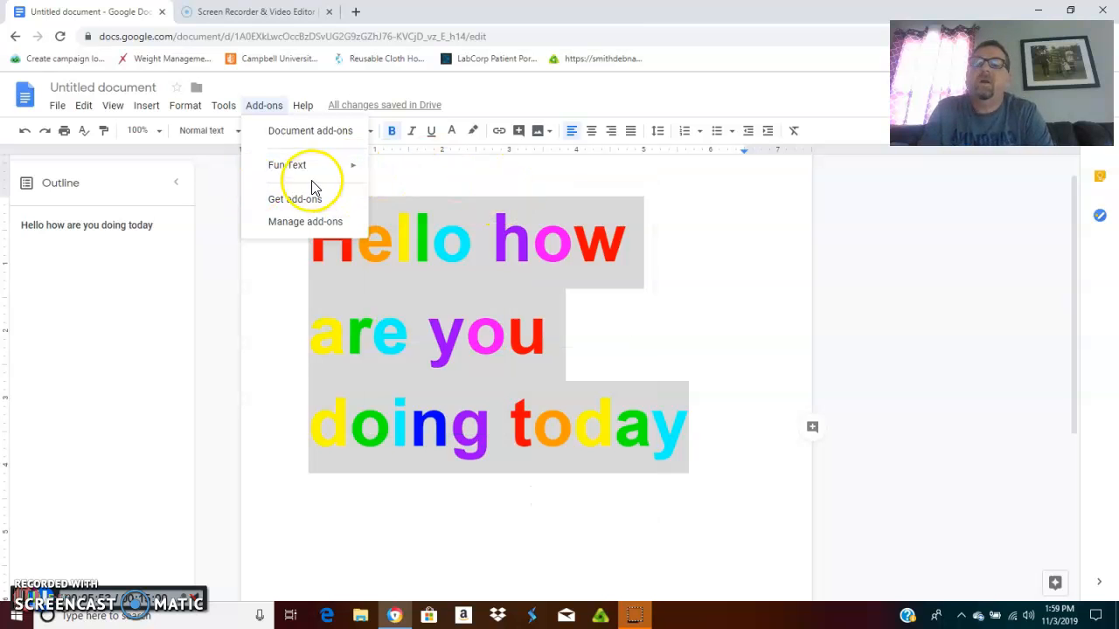
mouse_move(464, 196)
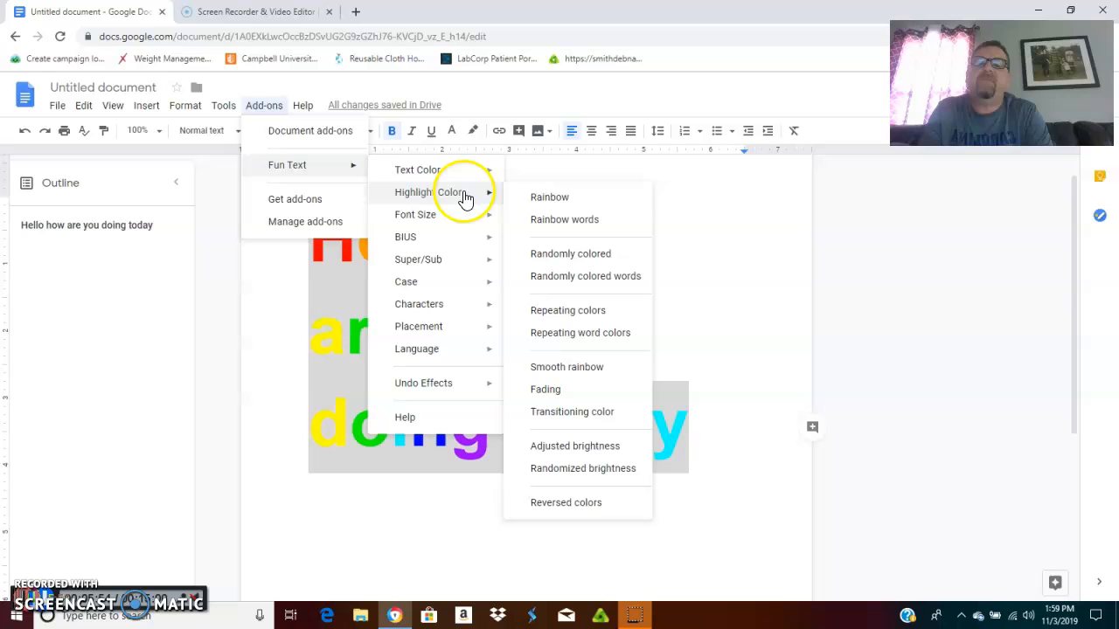
left_click(562, 200)
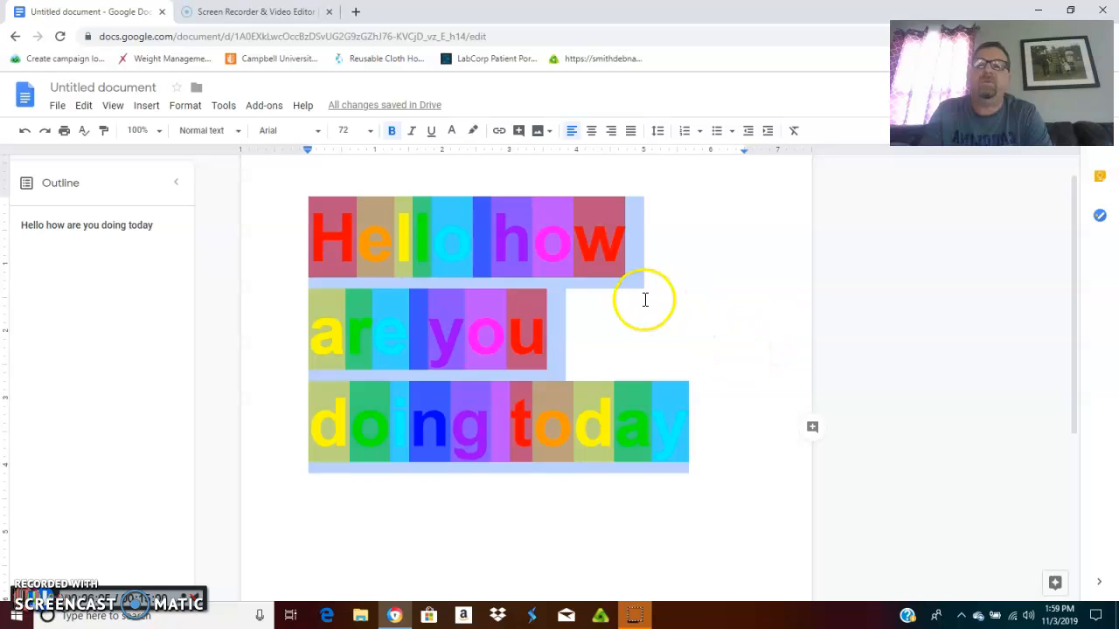
Step: Undo the highlight and the Rainbow text color, and apply the Fun Text Rainbow highlight to the black sentence
left_click(26, 131)
left_click(25, 132)
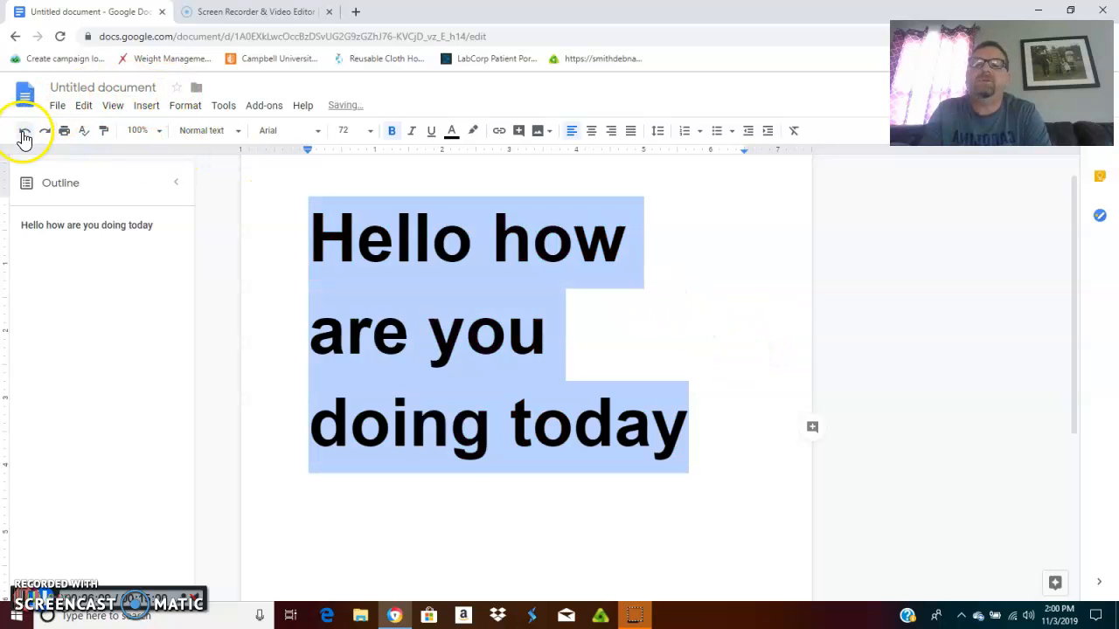
left_click(258, 105)
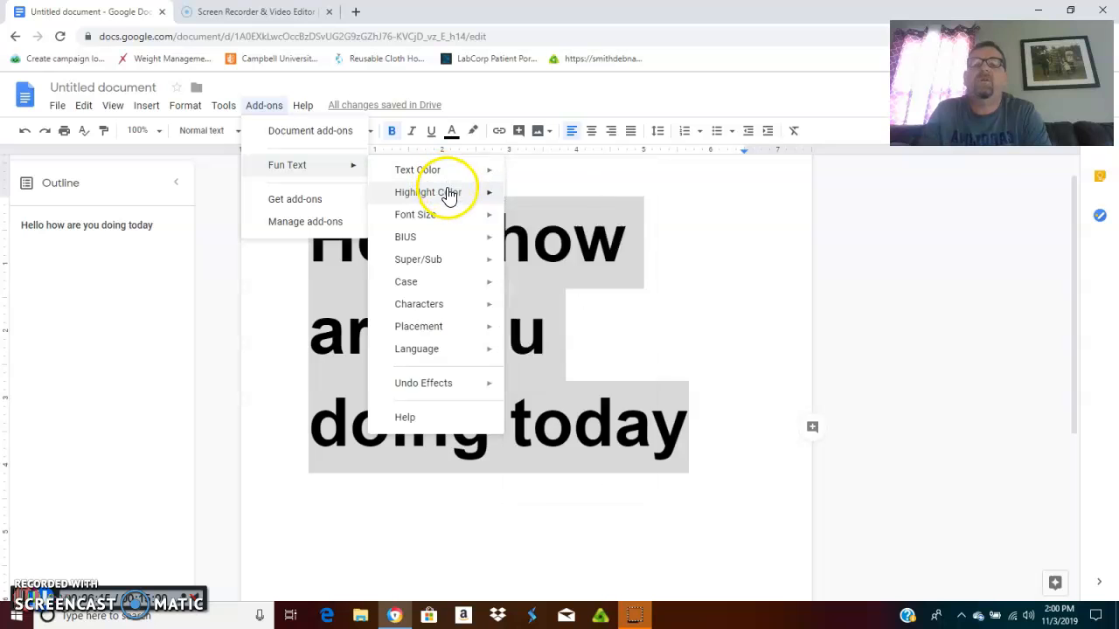
mouse_move(449, 192)
left_click(543, 201)
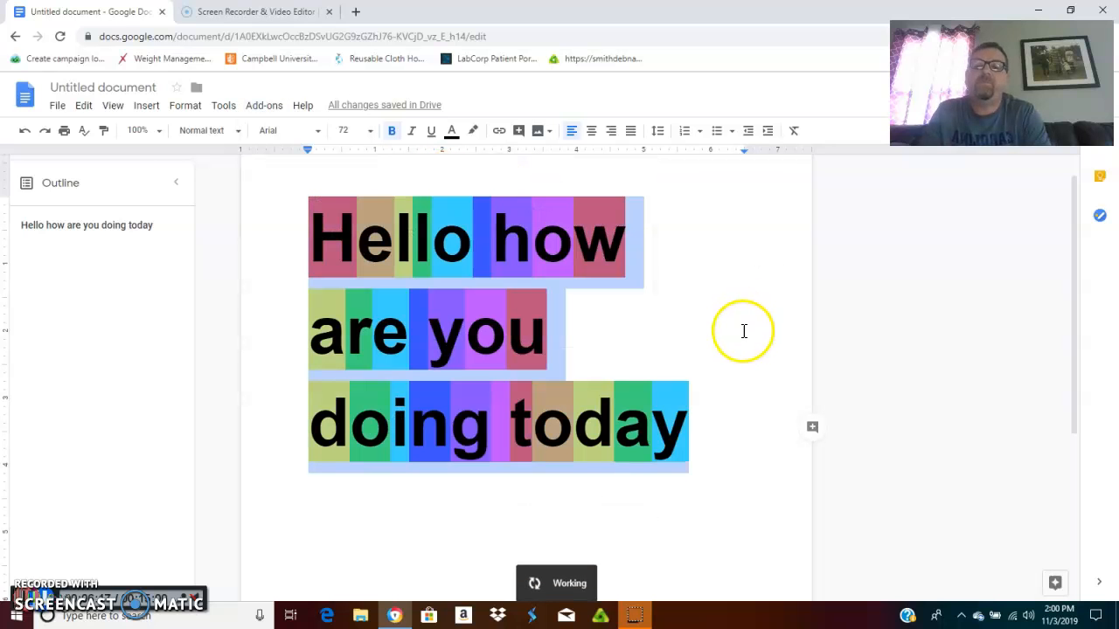
Step: Reselect the whole sentence and apply the Fun Text Rainbow words highlight color to it
left_click(619, 332)
left_click_drag(716, 432, 269, 276)
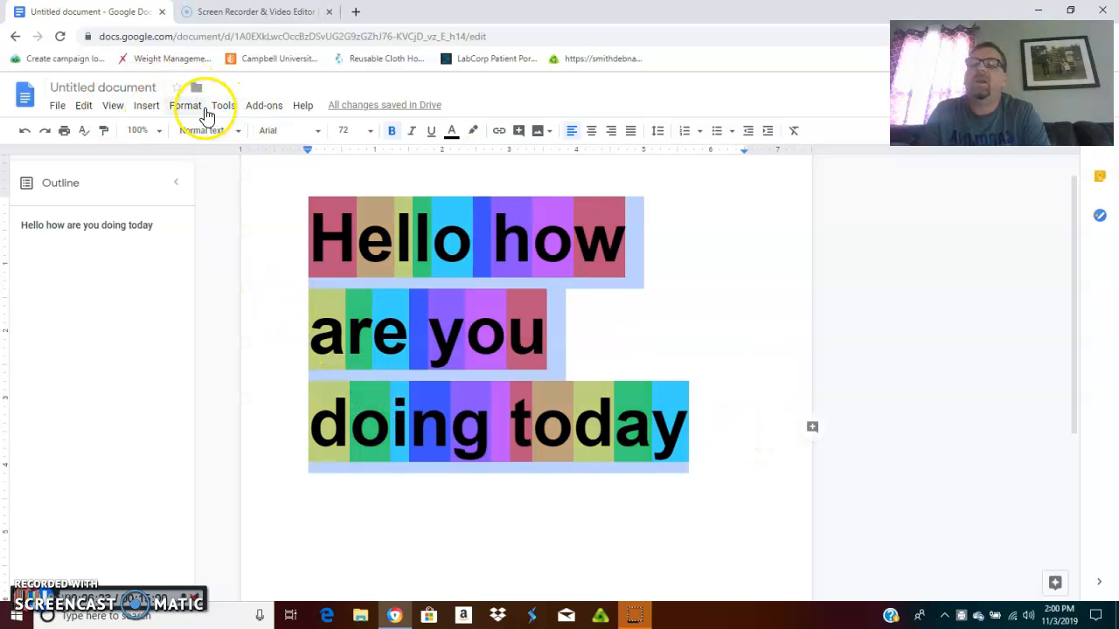
left_click(265, 114)
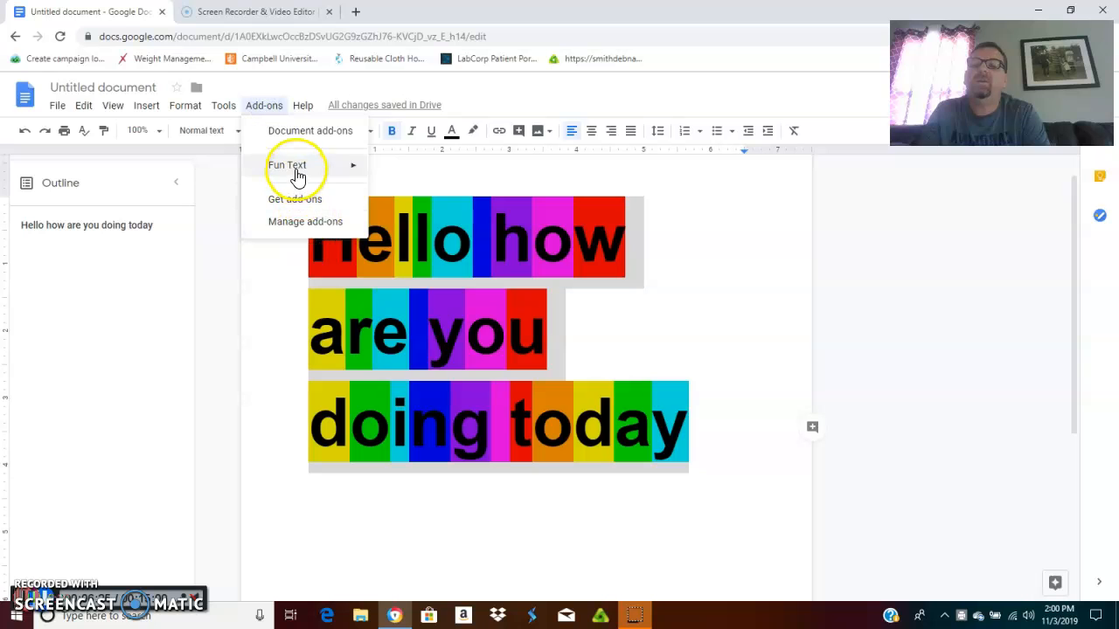
mouse_move(295, 168)
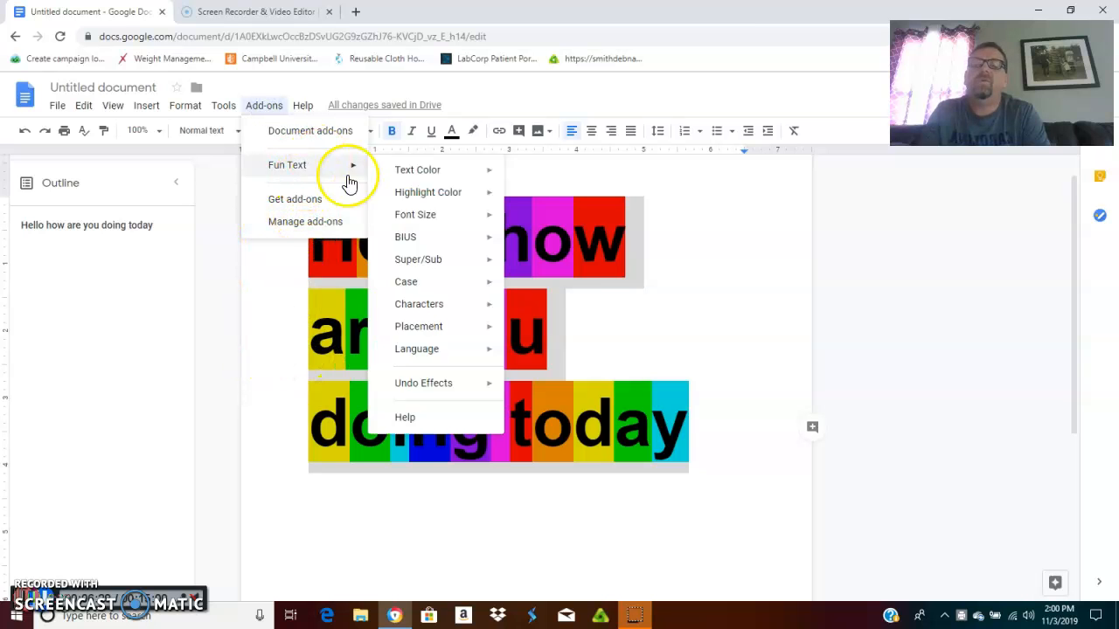
mouse_move(424, 194)
left_click(548, 220)
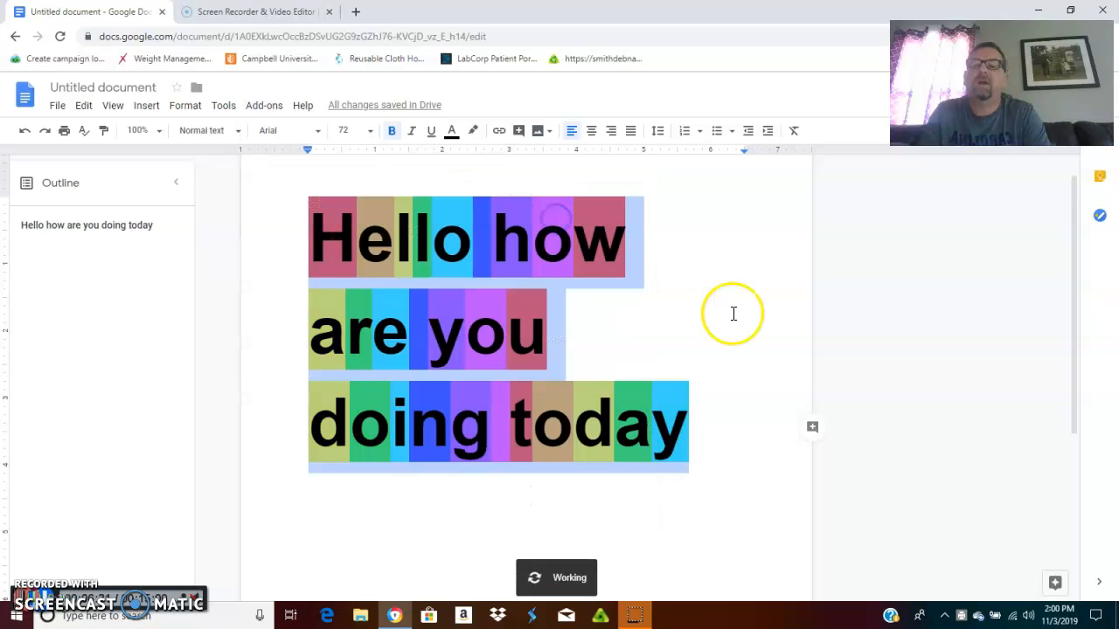
left_click(722, 312)
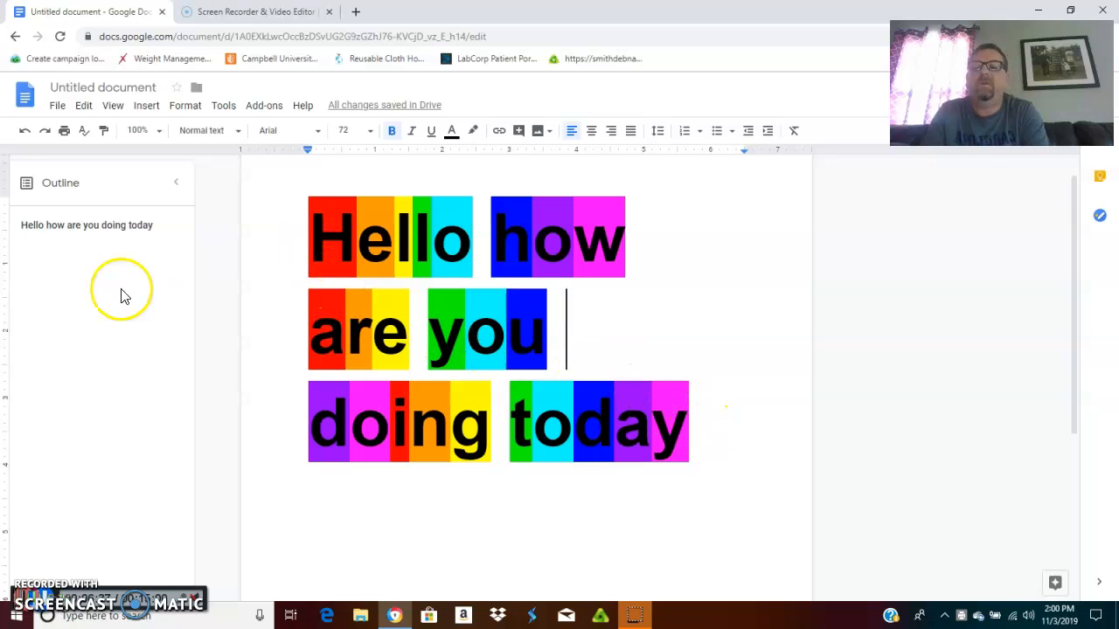
Step: Undo both highlight effects and apply the Fun Text Rainbow text color to the whole sentence
left_click(21, 133)
left_click(20, 133)
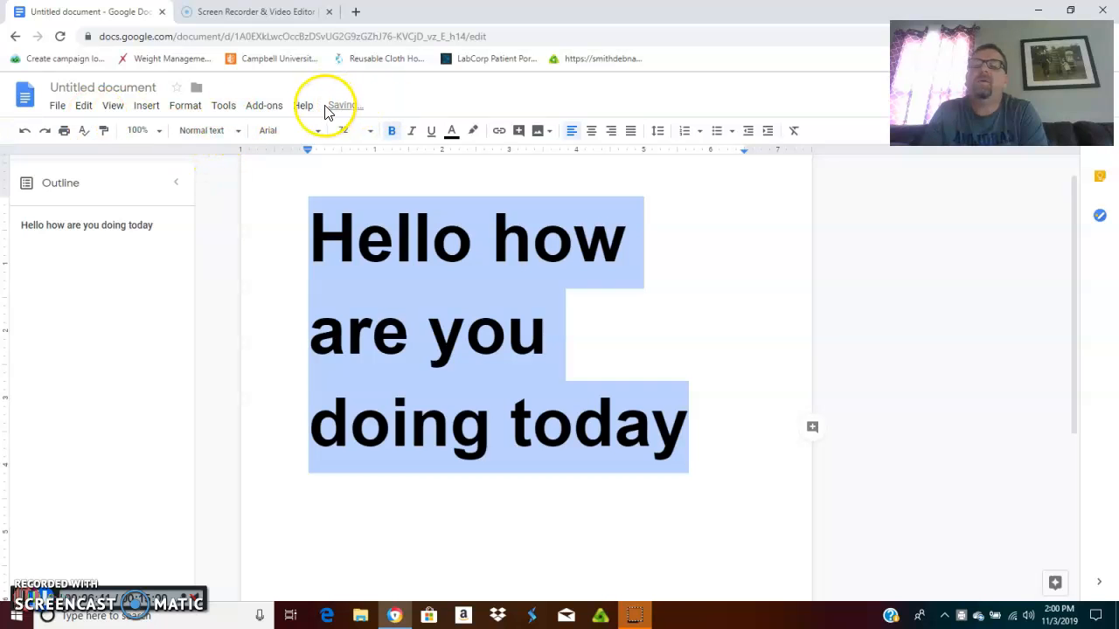
left_click(265, 105)
mouse_move(301, 166)
mouse_move(424, 171)
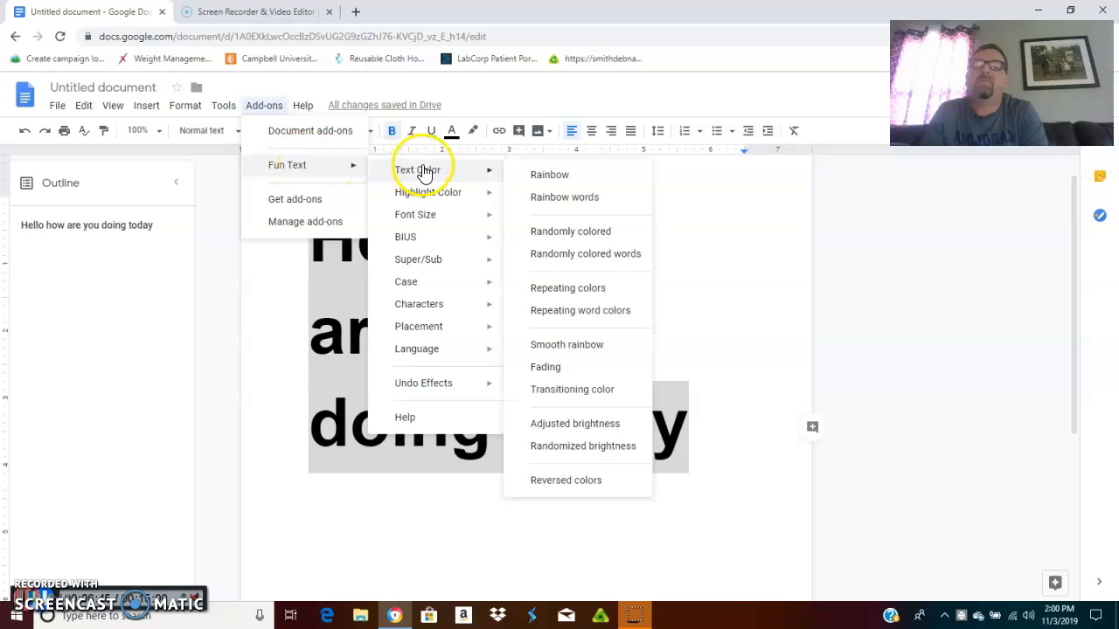
left_click(551, 176)
Step: Try to apply the Fun Text Repeating colors highlight effect to the whole sentence
left_click(264, 106)
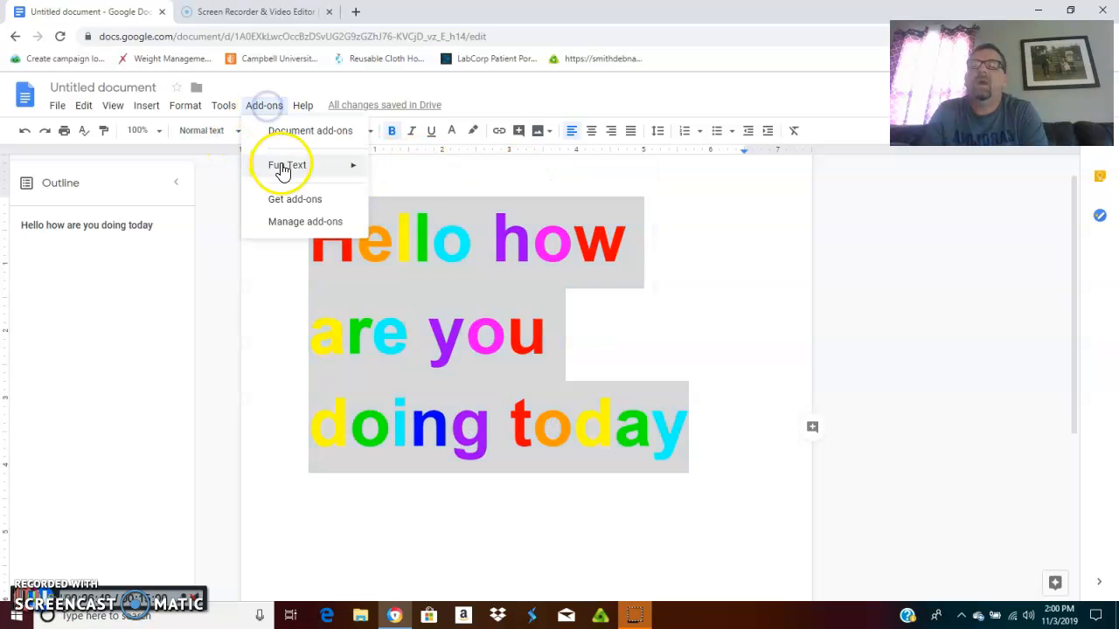
mouse_move(283, 170)
mouse_move(402, 193)
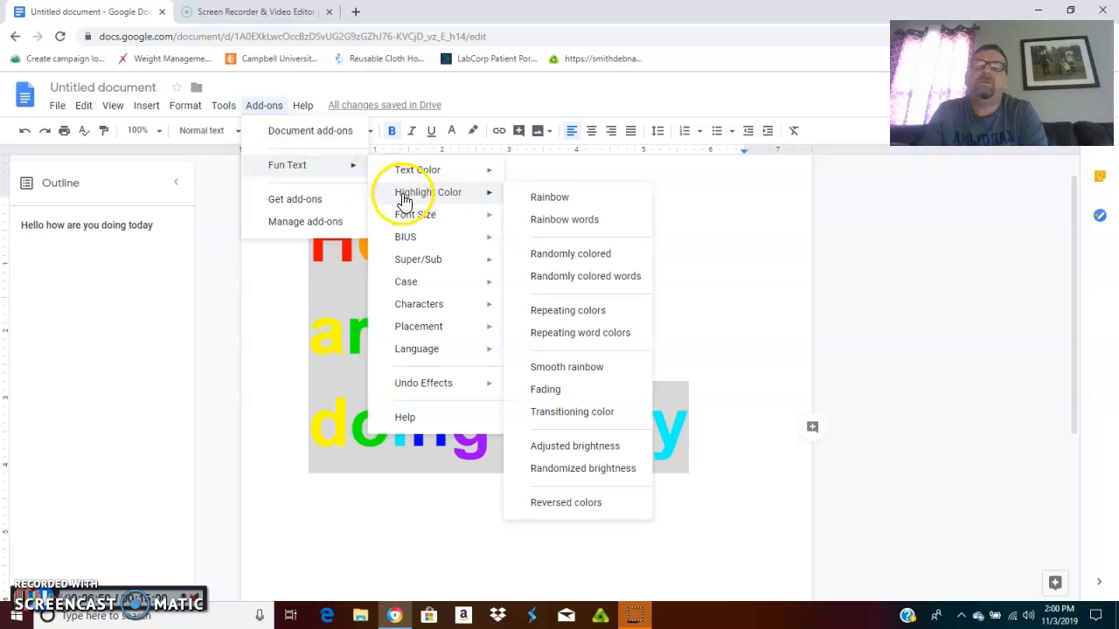
left_click(569, 312)
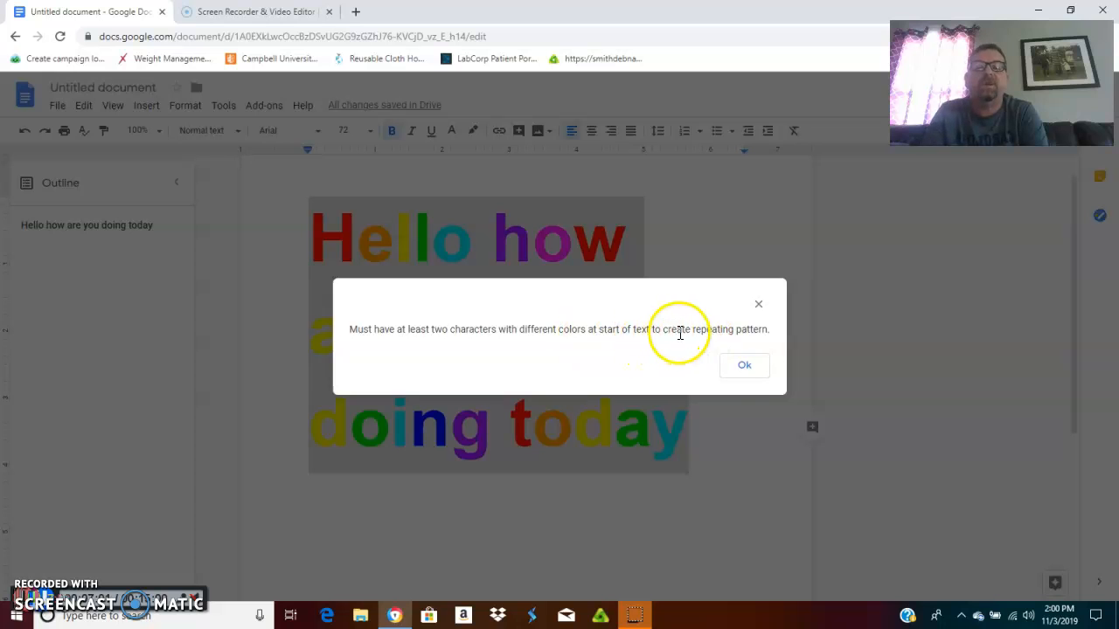
Step: Dismiss the message and change all the text after "He" to black, keeping the first two letters' colors
left_click(745, 368)
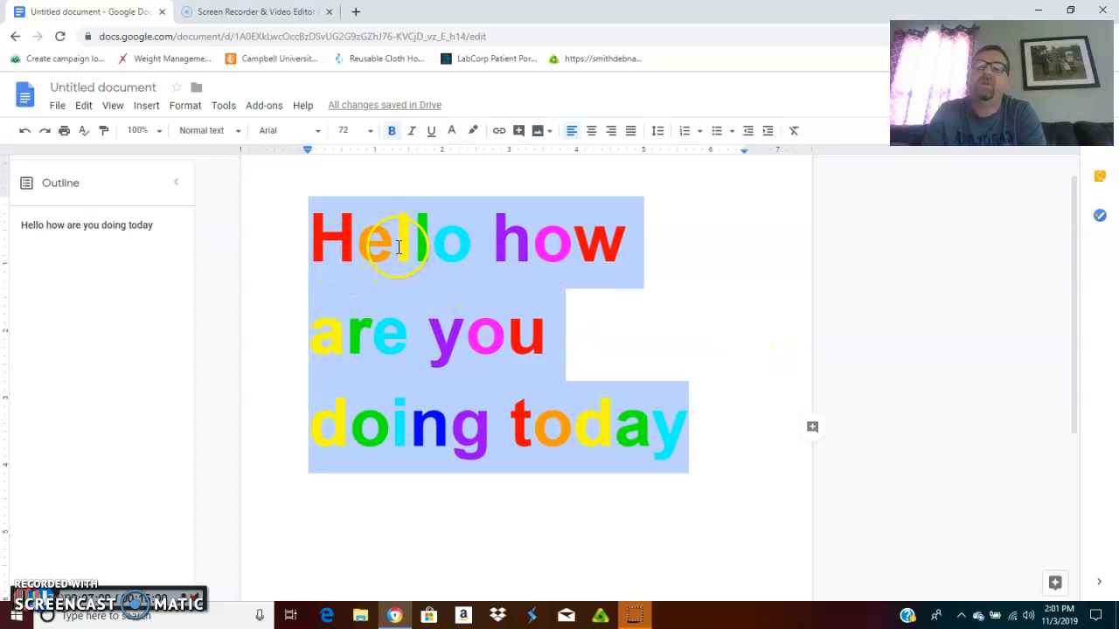
left_click(566, 257)
left_click_drag(392, 233, 679, 412)
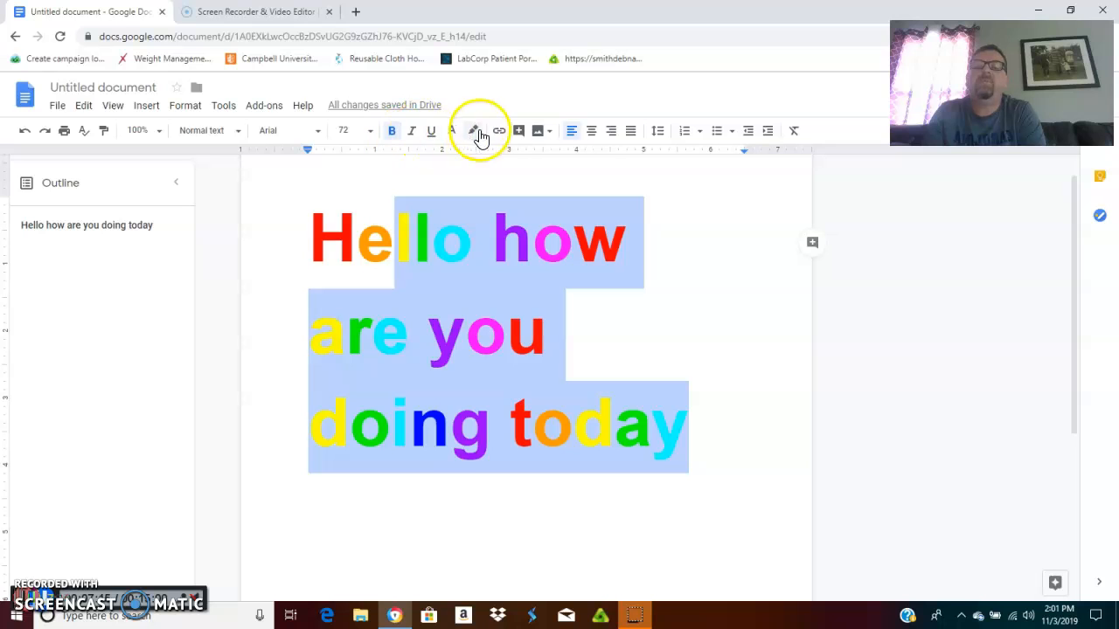
left_click(451, 132)
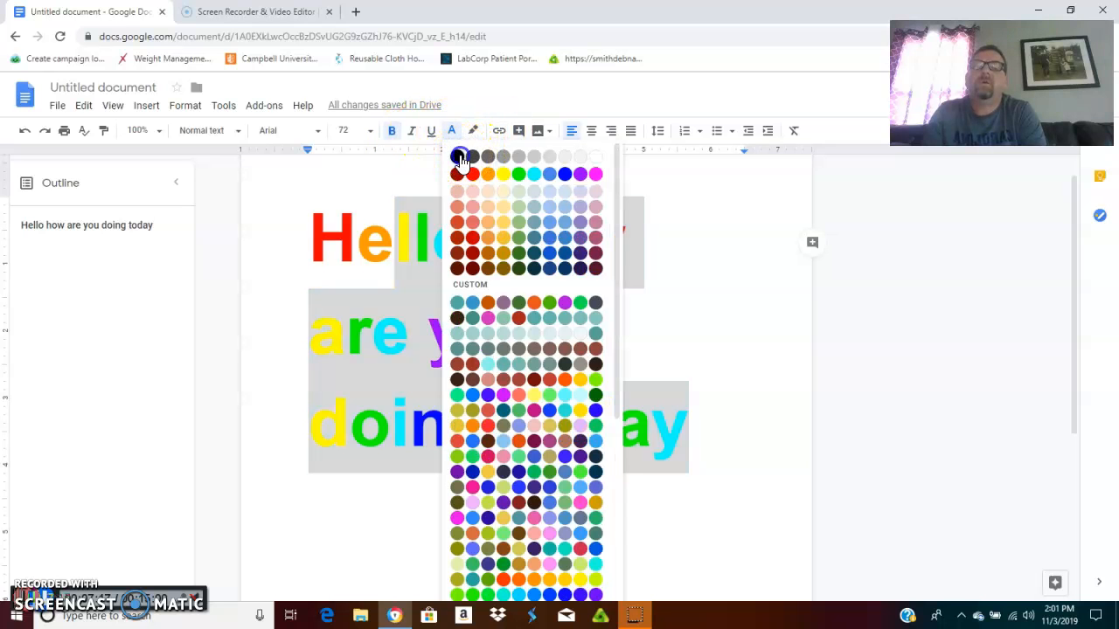
left_click(459, 158)
Step: Reselect the whole sentence and try to apply the Fun Text Repeating colors highlight effect to it
left_click_drag(739, 446, 327, 241)
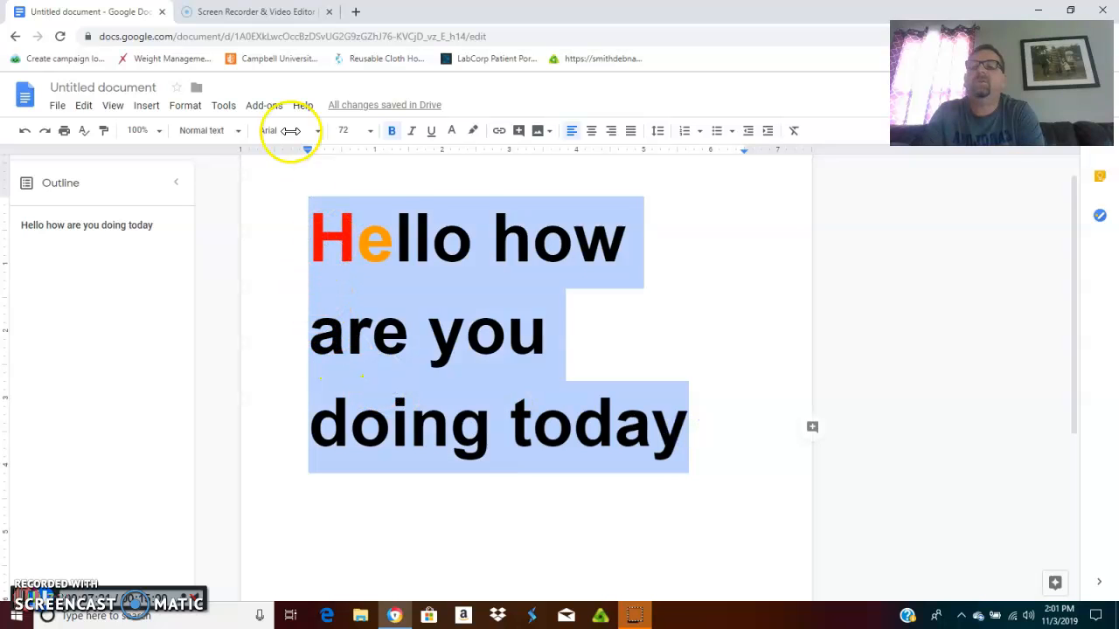
left_click(263, 106)
mouse_move(291, 168)
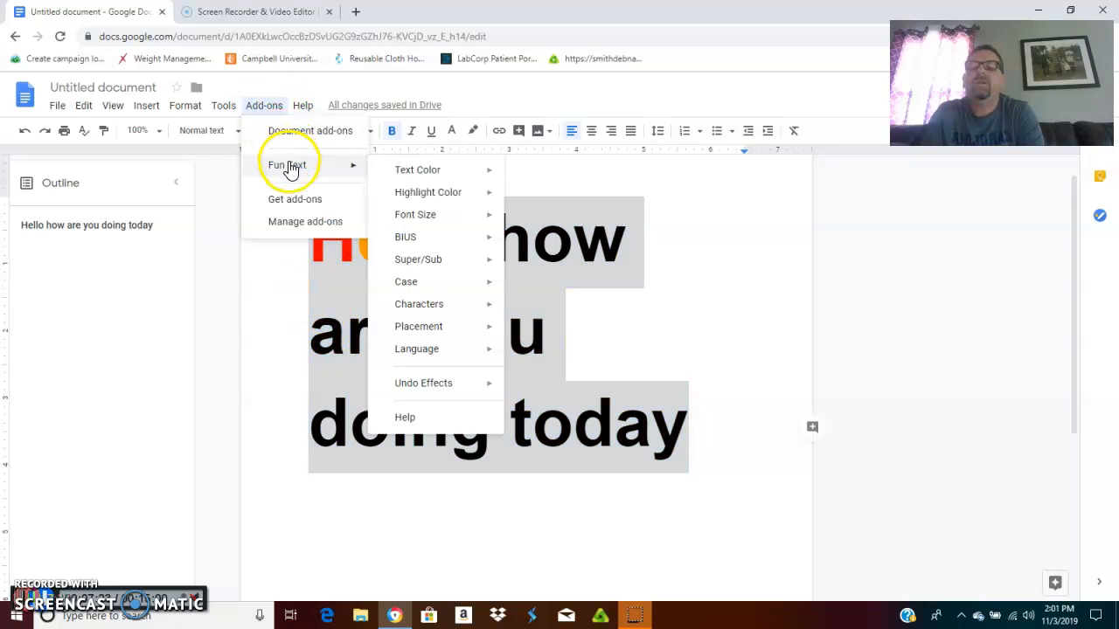
mouse_move(425, 194)
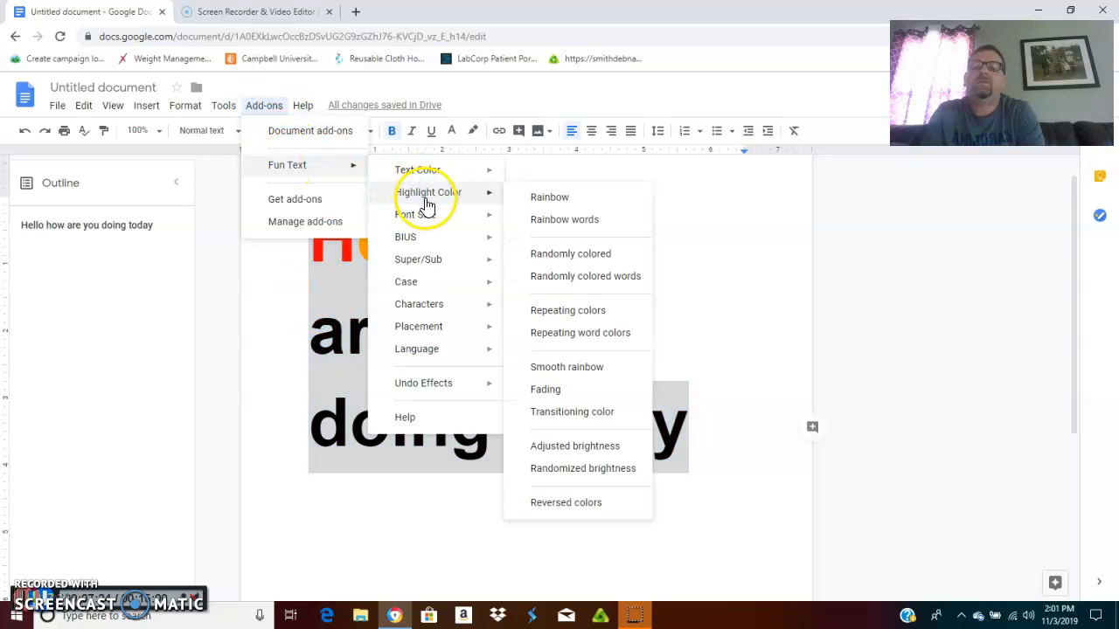
left_click(565, 319)
left_click(747, 367)
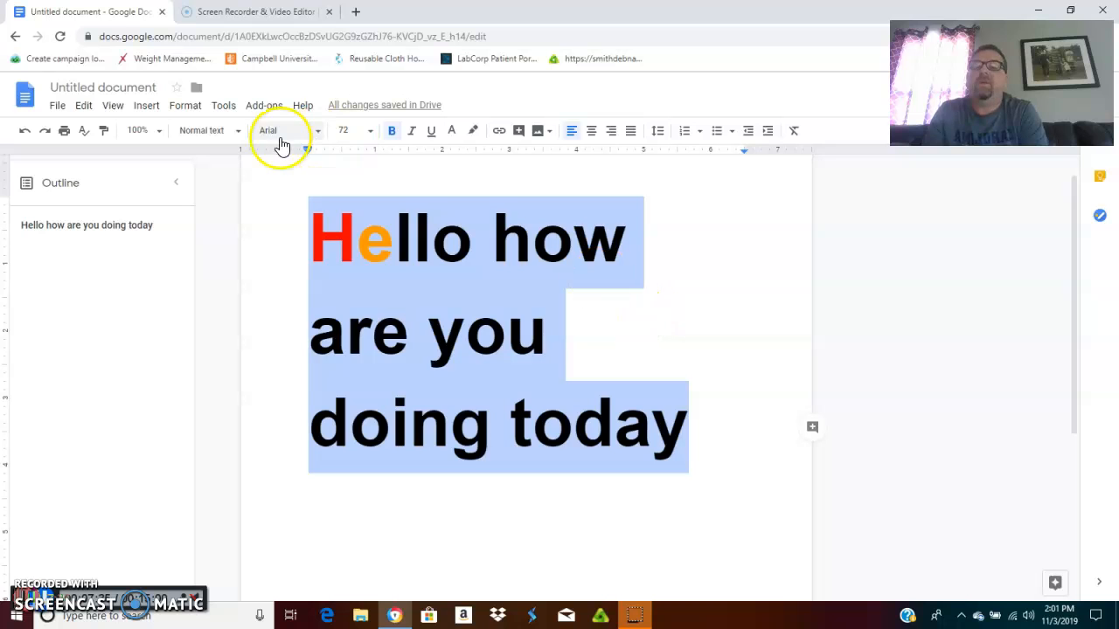
Step: Apply the Fun Text Rainbow text color to the whole selected sentence
left_click(281, 109)
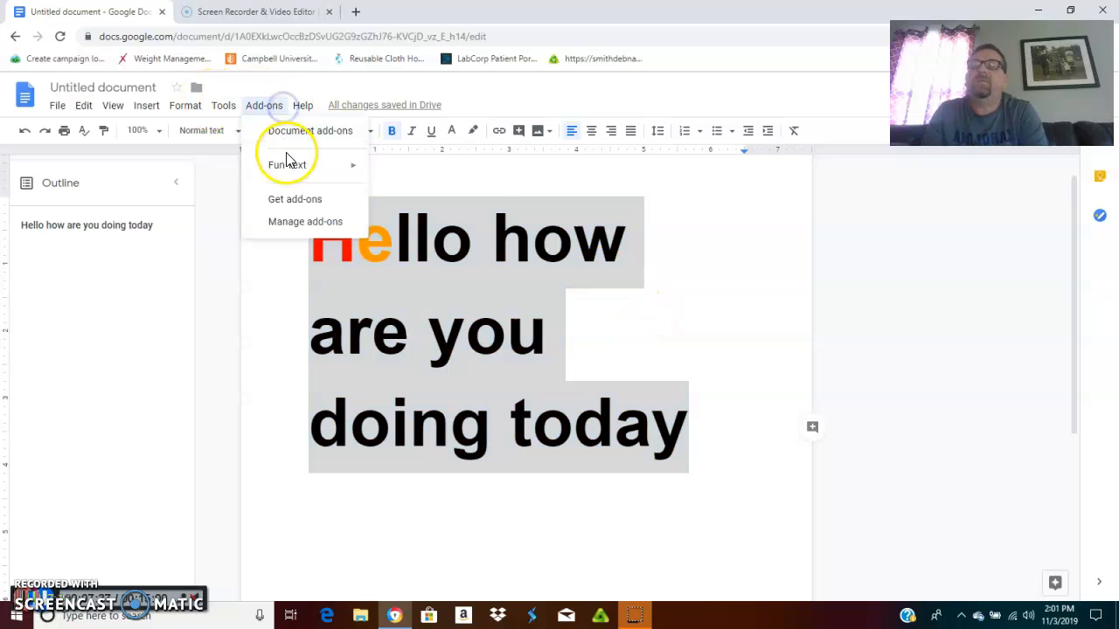
mouse_move(430, 182)
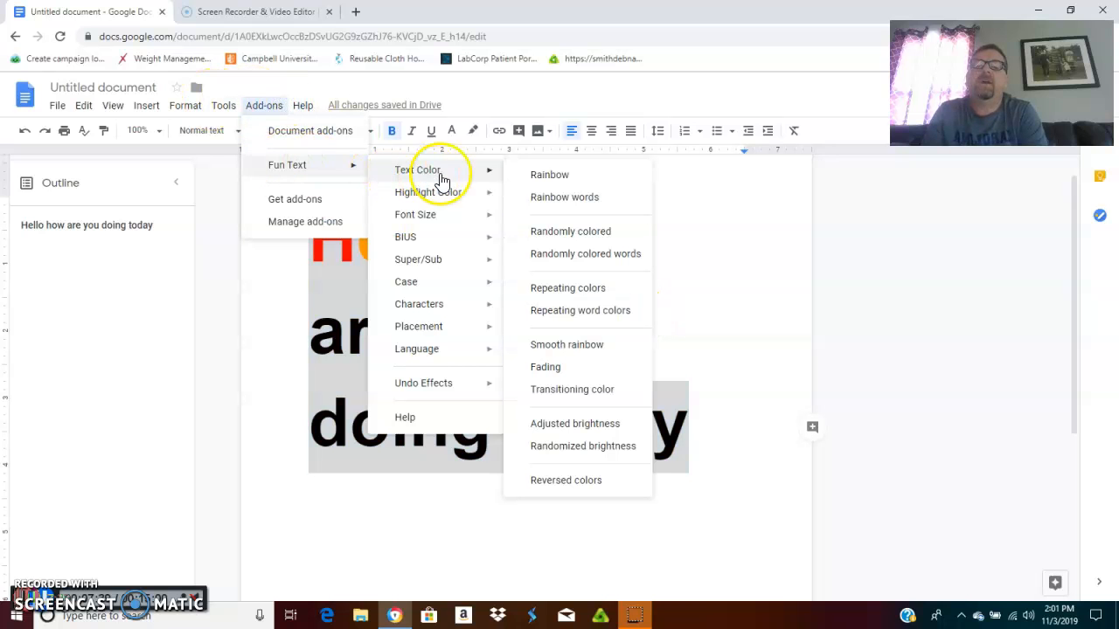
left_click(550, 175)
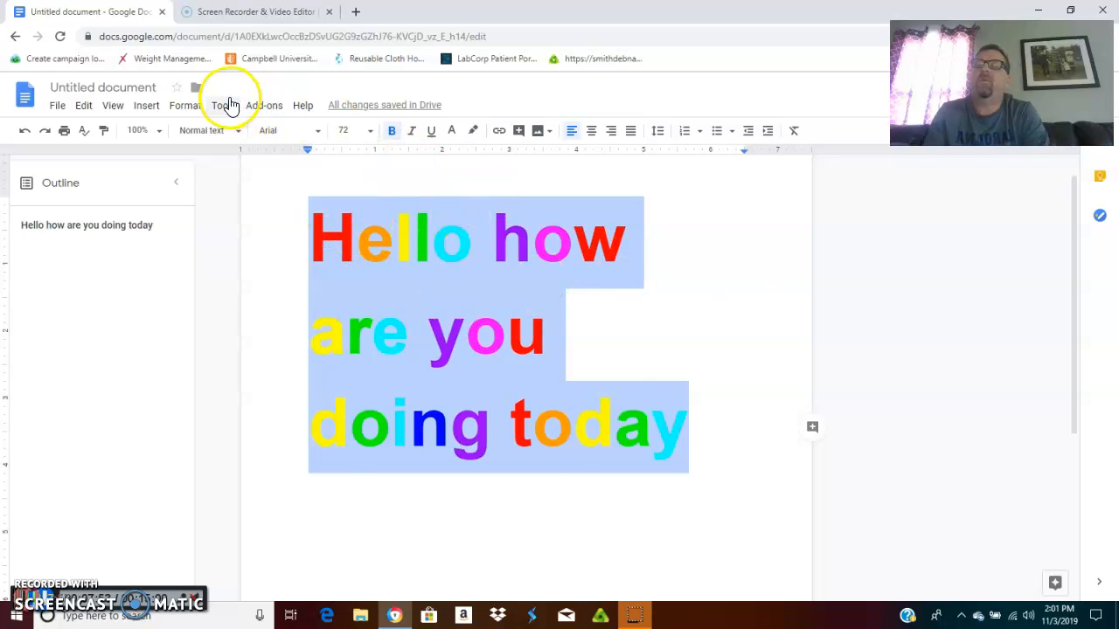
Step: Apply the Fun Text Growing font size effect to the whole sentence, and undo it
left_click(263, 106)
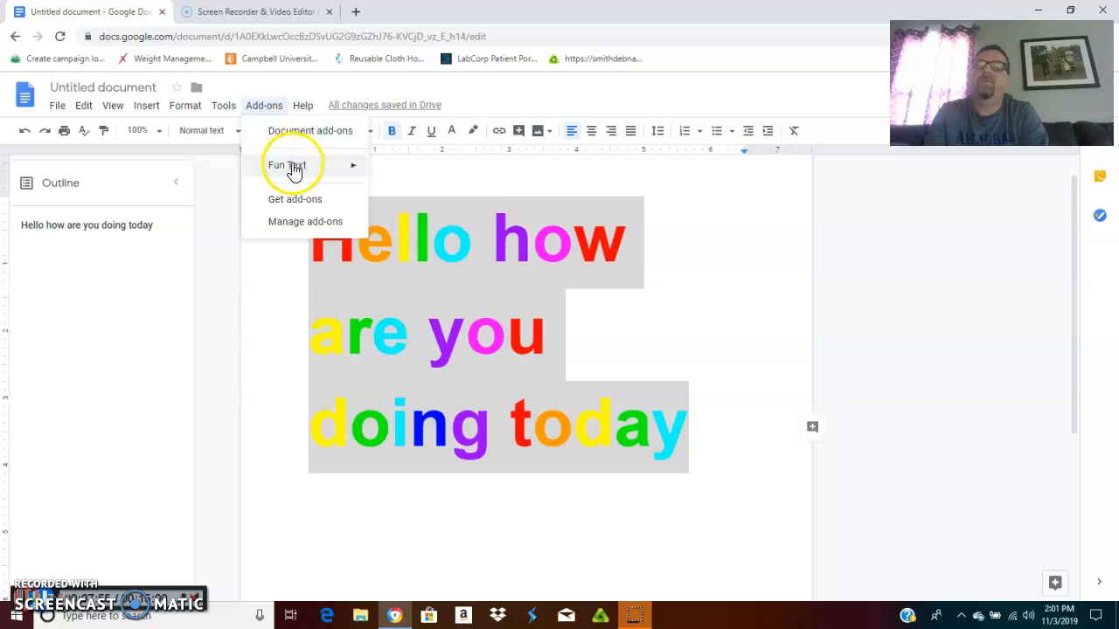
mouse_move(295, 166)
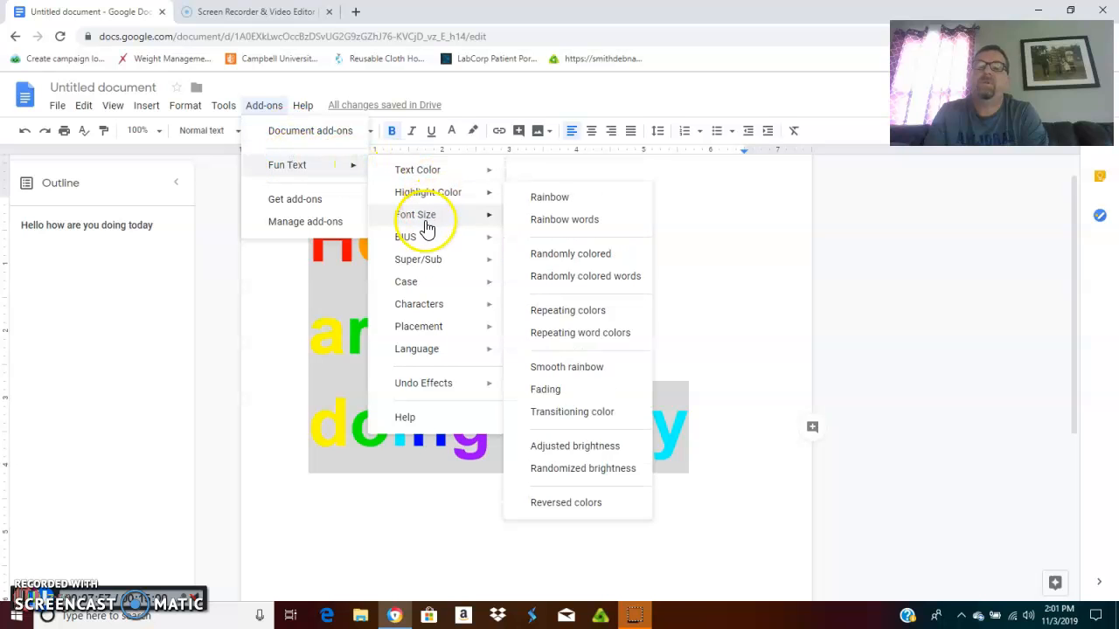
mouse_move(430, 237)
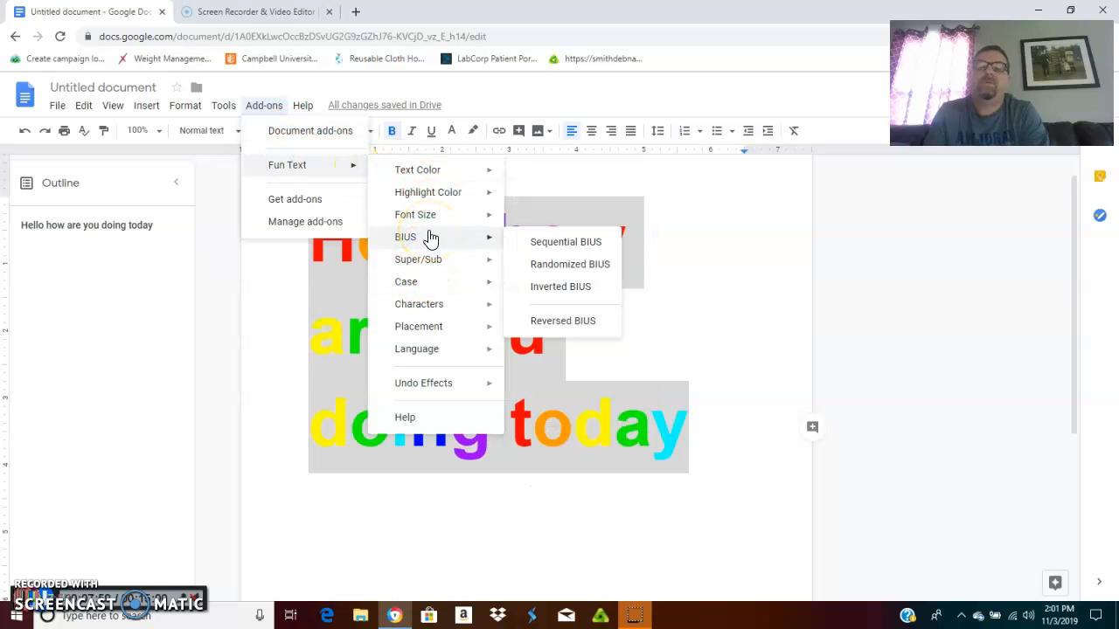
mouse_move(429, 217)
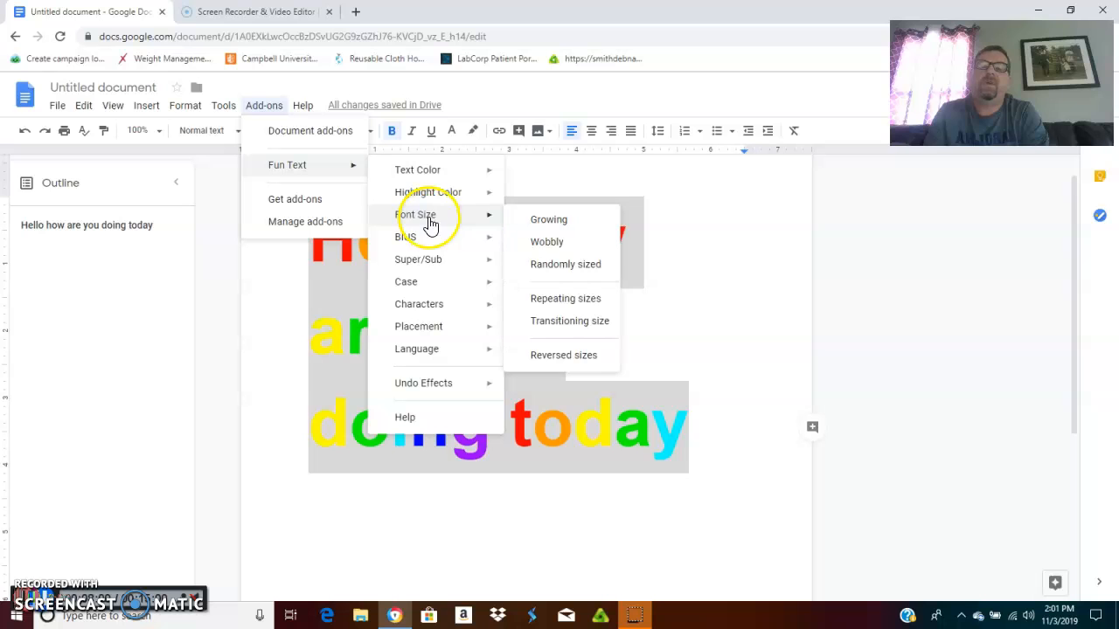
left_click(549, 221)
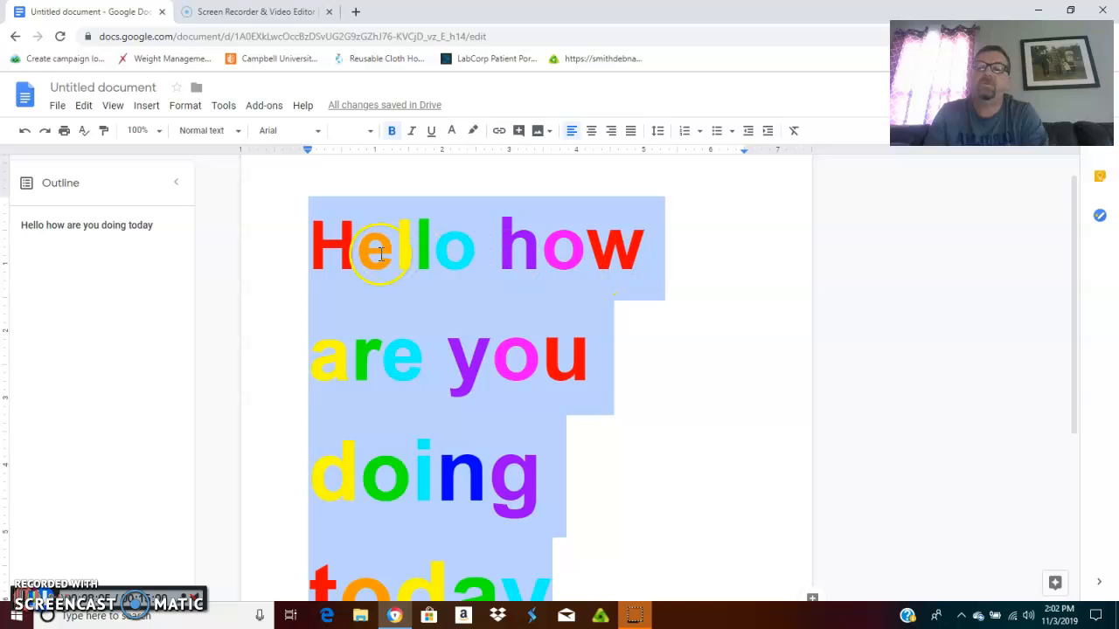
left_click(21, 131)
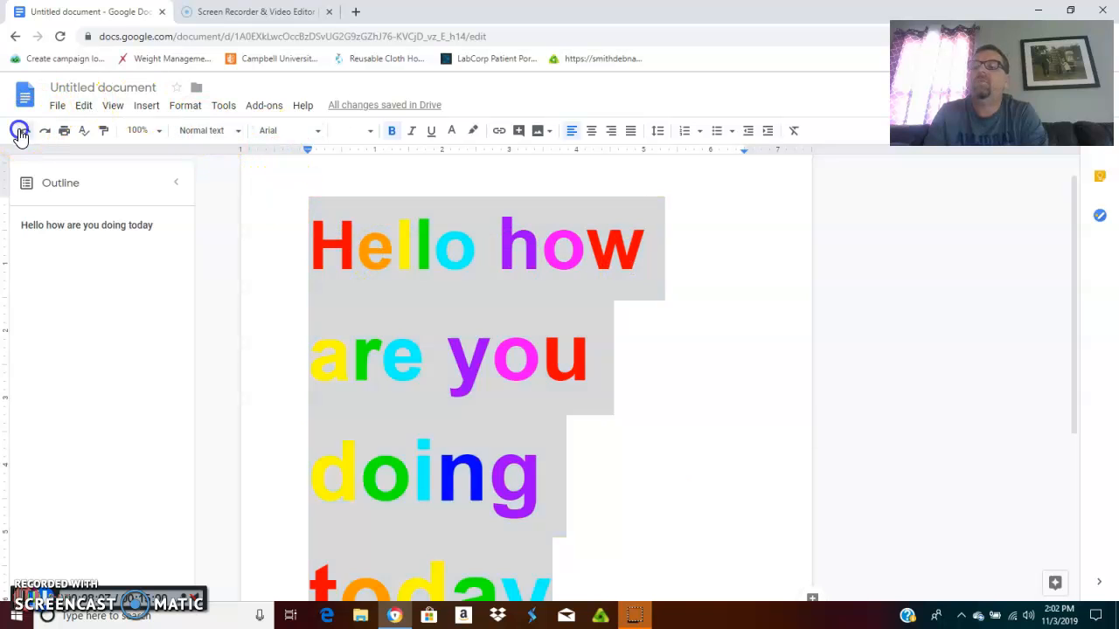
Step: Apply the Fun Text Wobbly font size effect to the whole sentence, and undo it
left_click(263, 105)
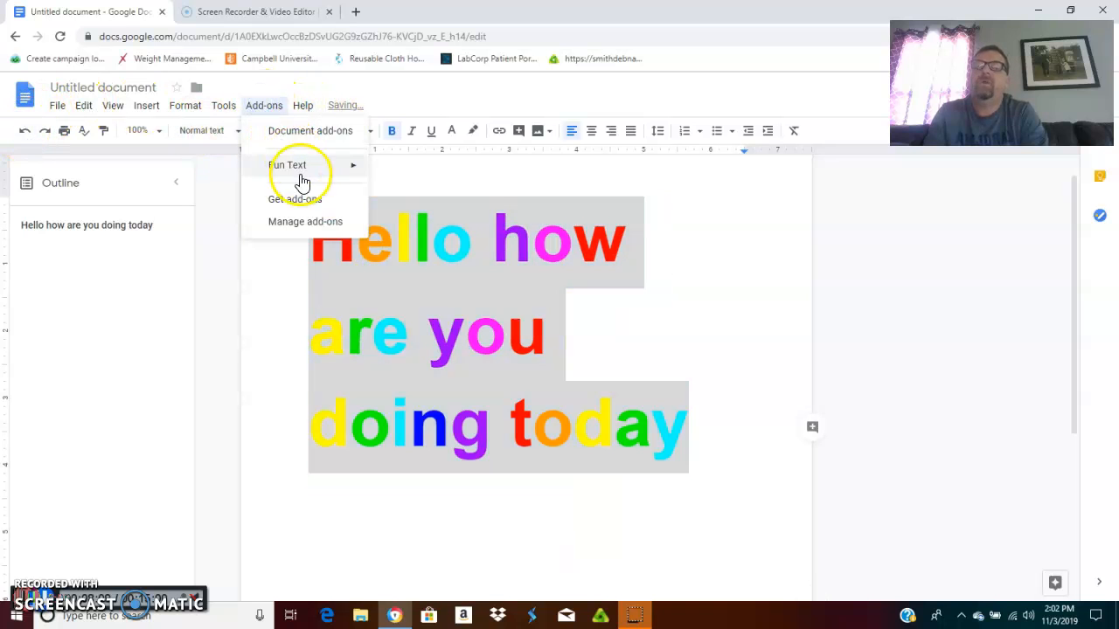
mouse_move(440, 220)
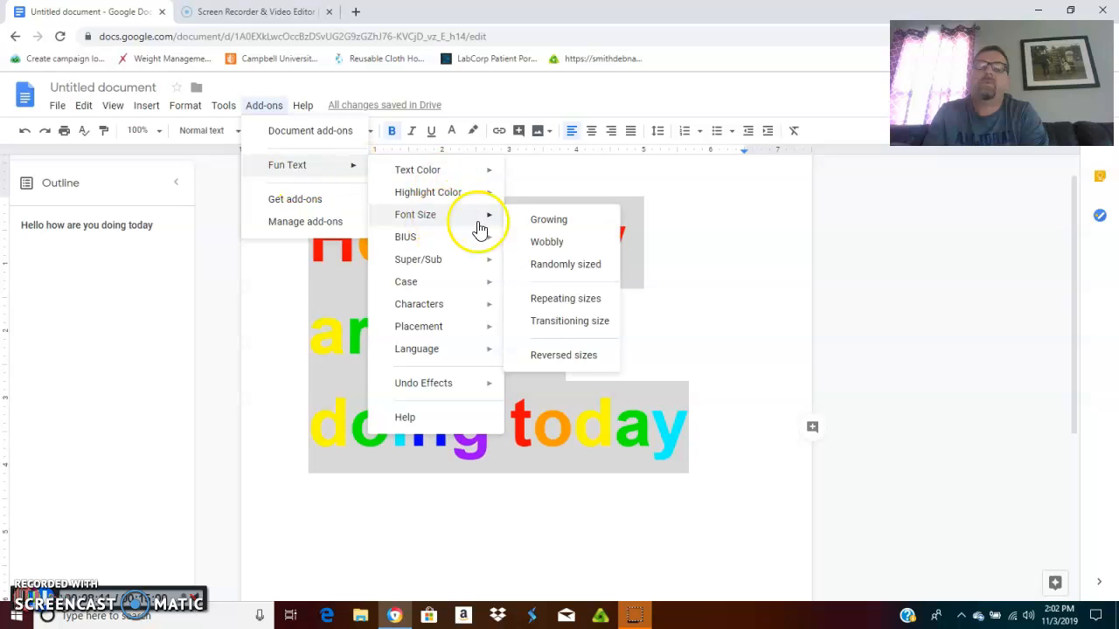
left_click(546, 244)
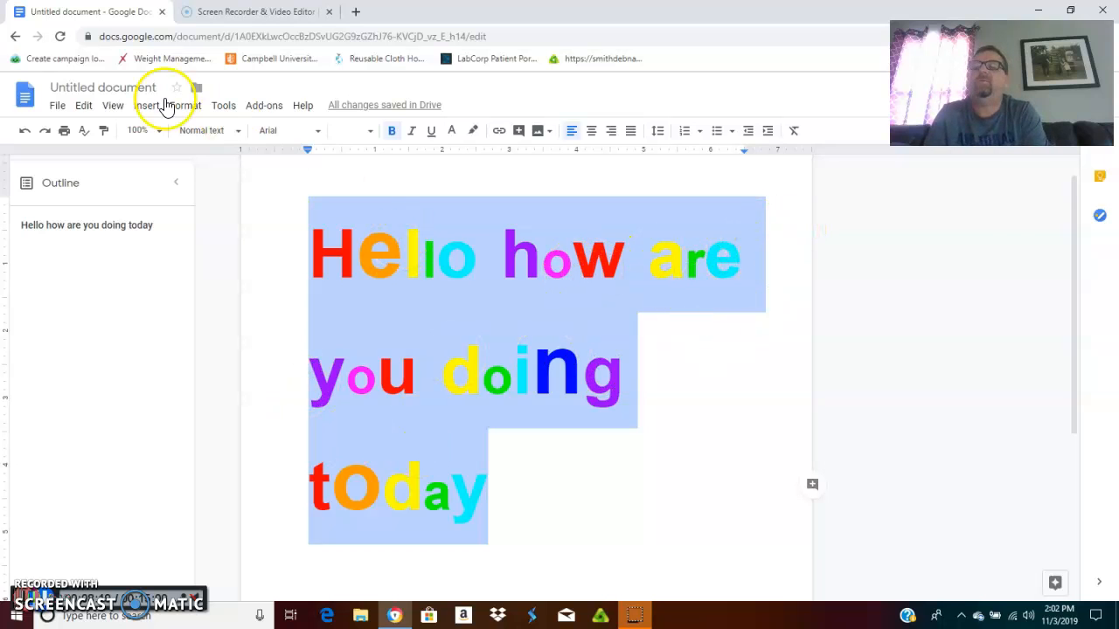
left_click(24, 131)
Step: Apply the Fun Text Randomly sized font size effect to the whole sentence, and undo it
left_click(266, 105)
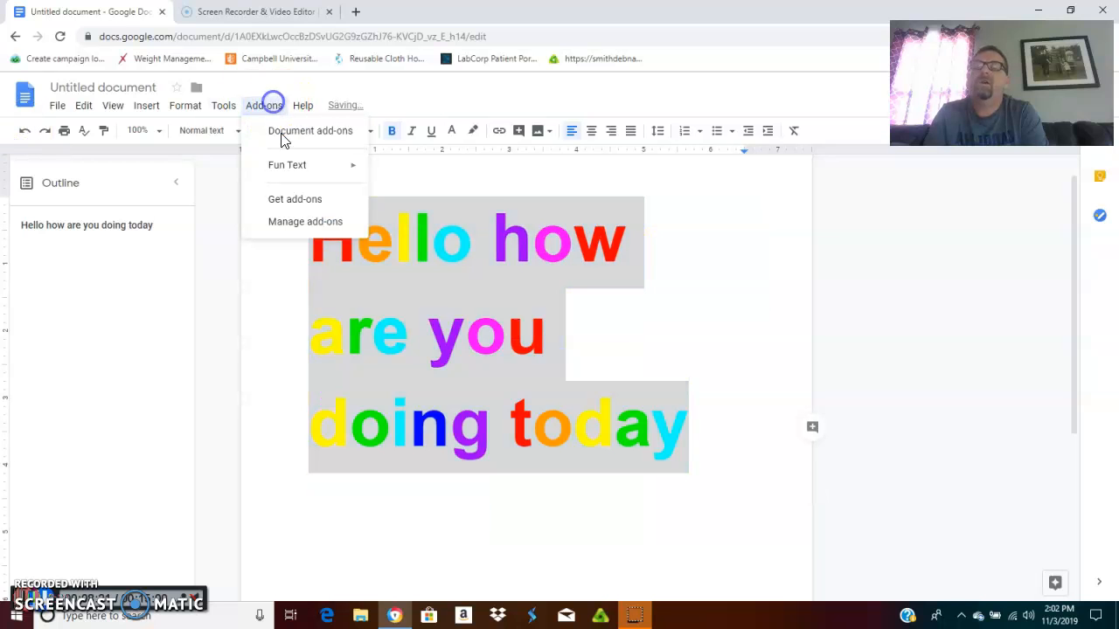
mouse_move(300, 167)
mouse_move(429, 215)
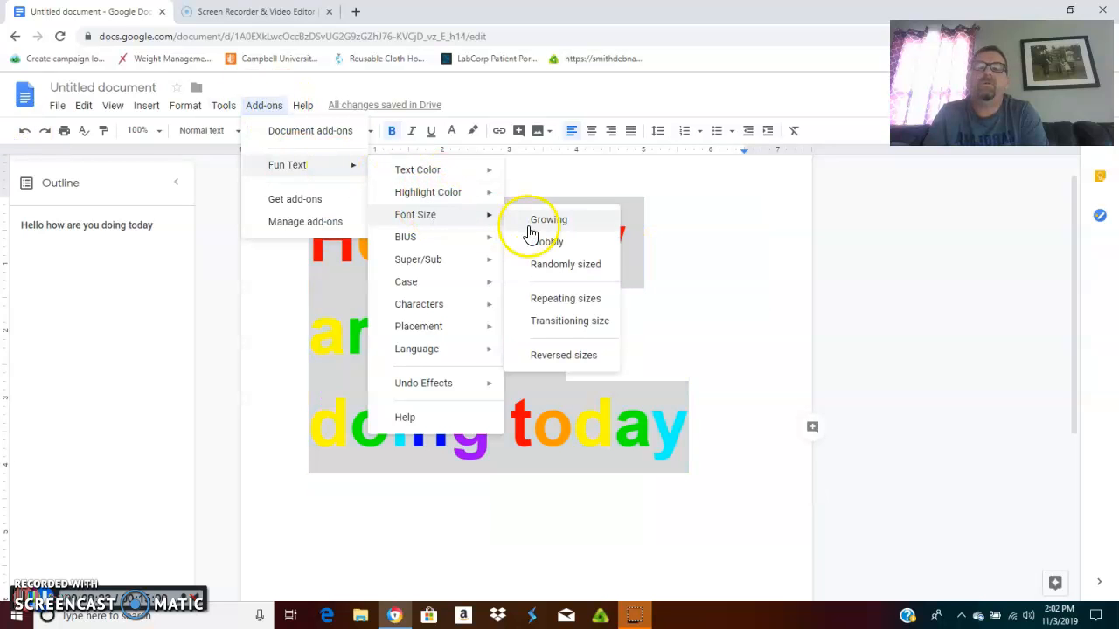
left_click(554, 266)
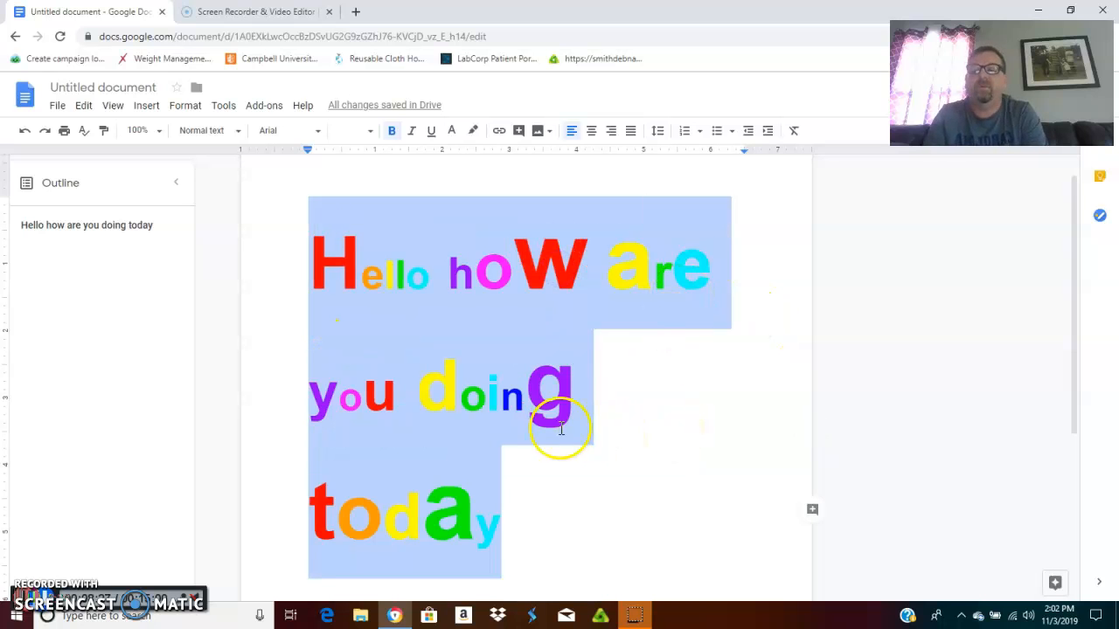
left_click(25, 130)
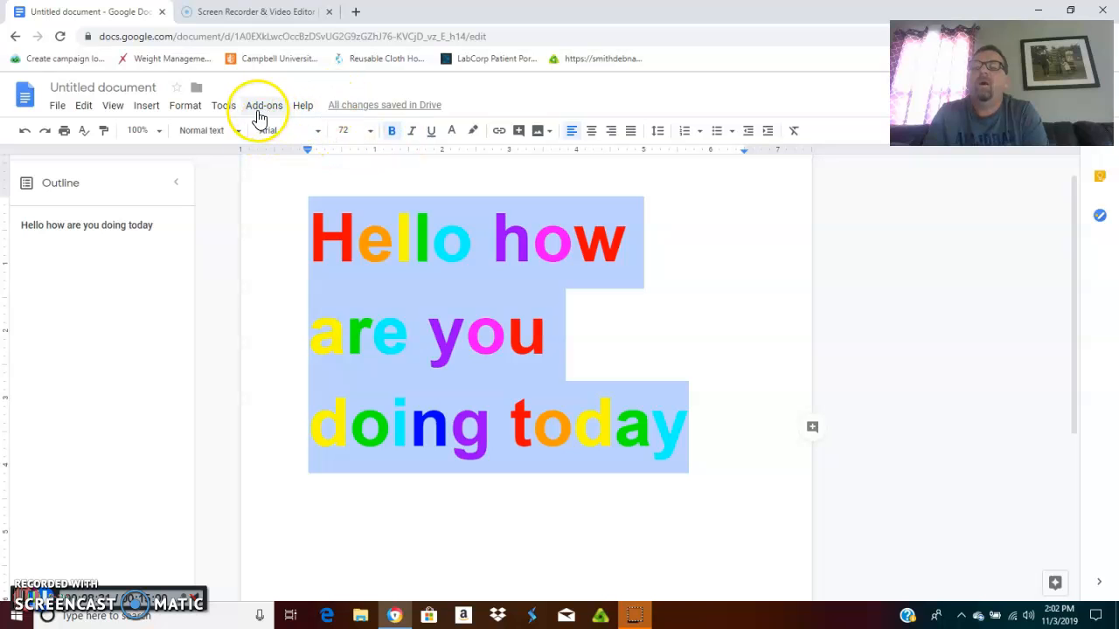
Step: Try to apply the Fun Text Repeating sizes font size effect to the whole sentence
left_click(260, 107)
mouse_move(278, 167)
mouse_move(433, 218)
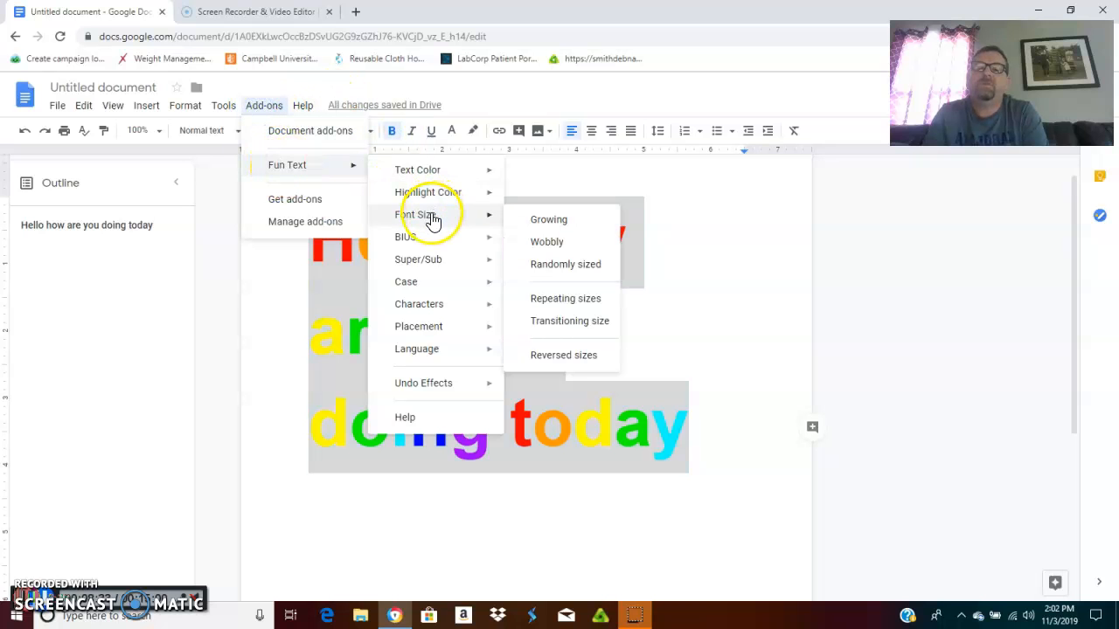
left_click(560, 299)
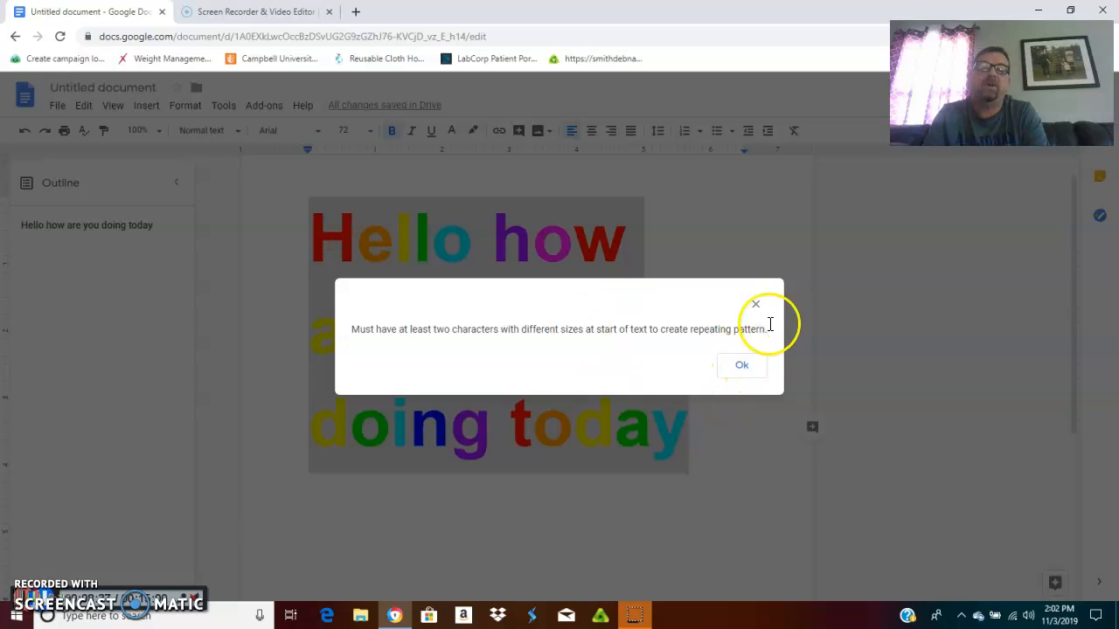
left_click(754, 376)
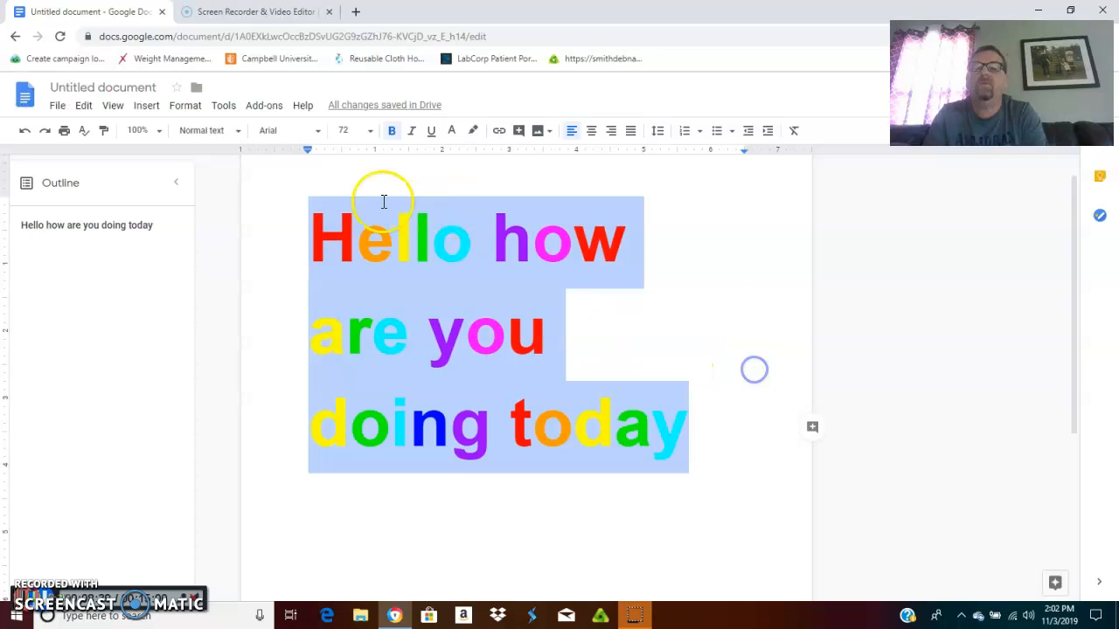
Step: Try to apply the Fun Text Transitioning size font size effect to the whole sentence
left_click(260, 105)
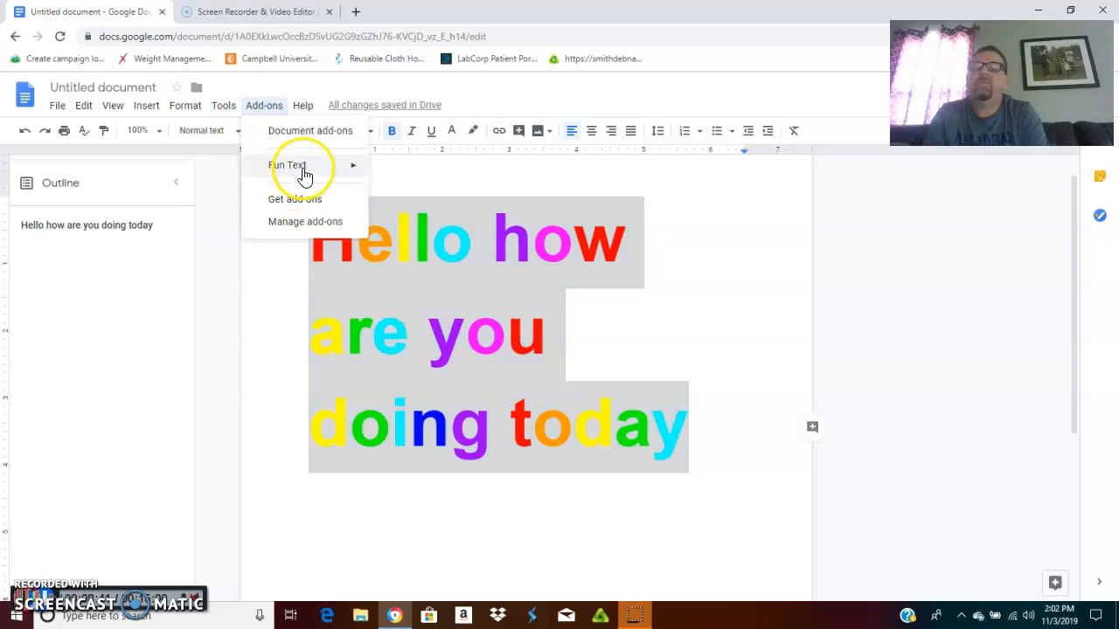
mouse_move(300, 168)
mouse_move(422, 224)
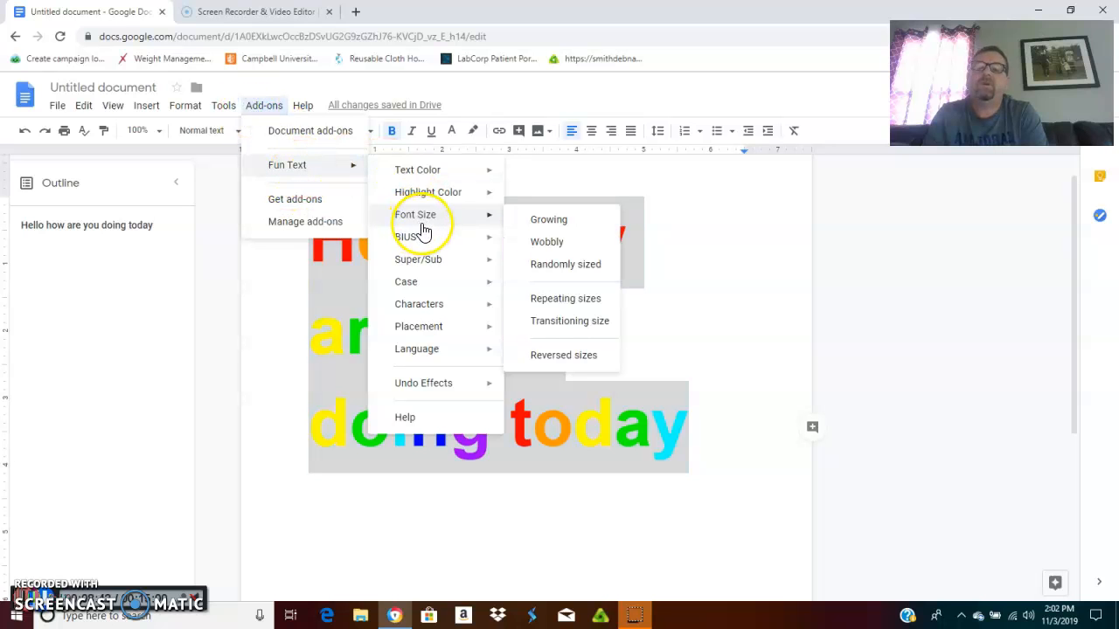
left_click(567, 321)
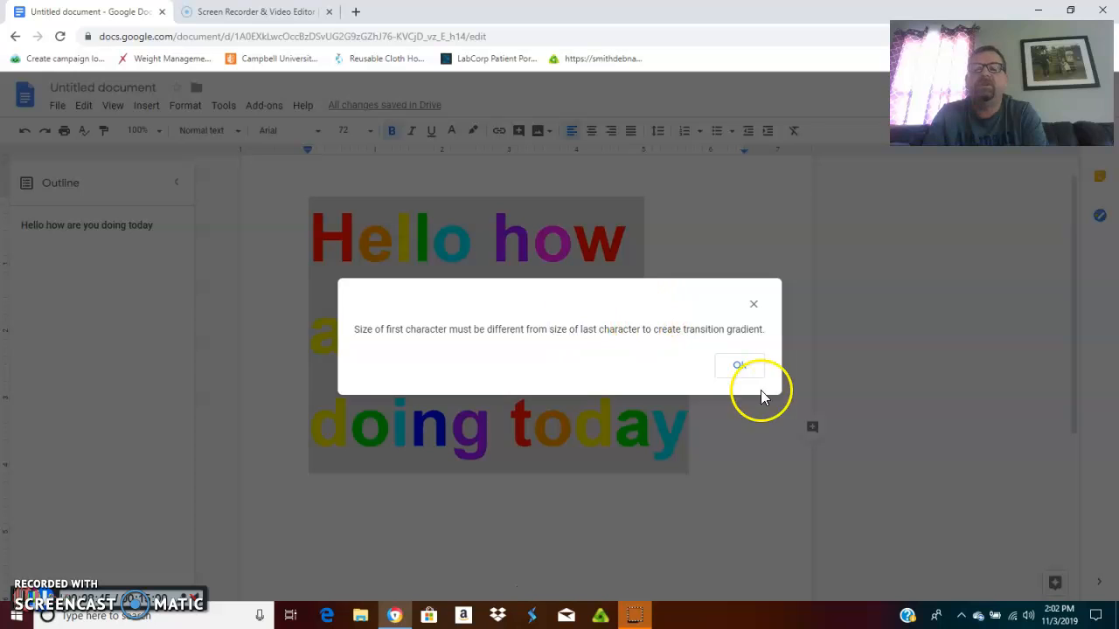
left_click(740, 365)
Step: Apply the Fun Text Reversed sizes font size effect to the whole sentence
left_click(257, 107)
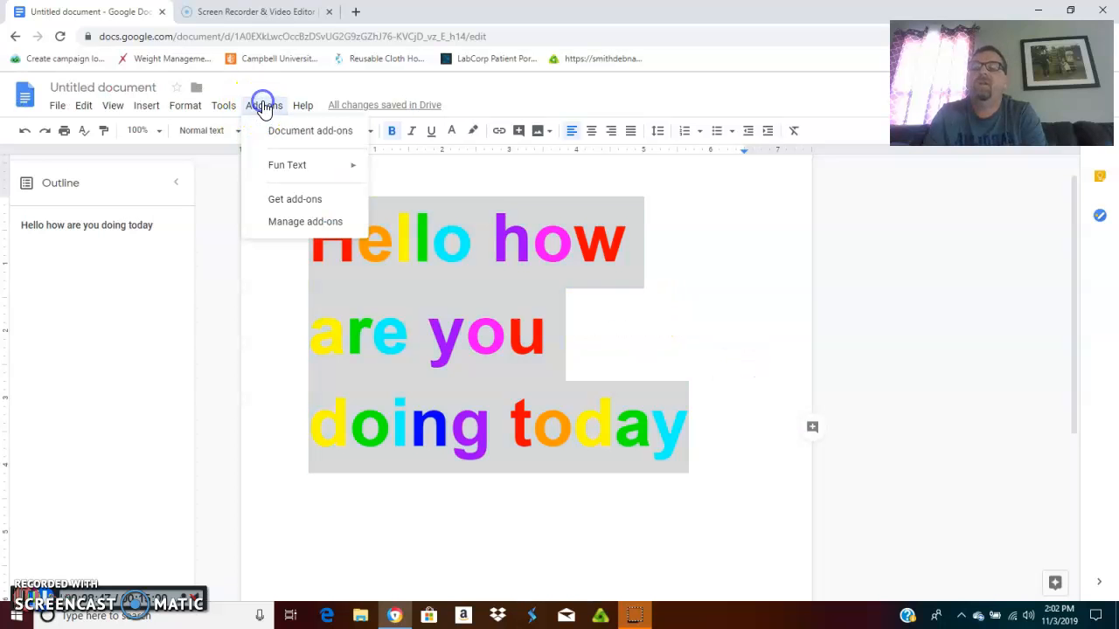
mouse_move(299, 168)
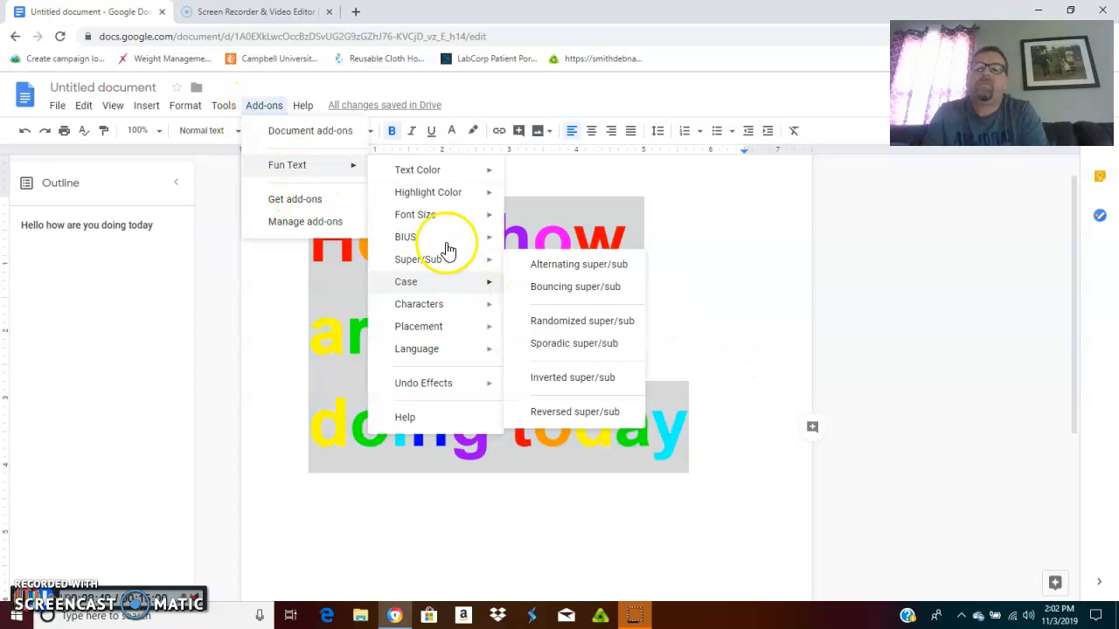
mouse_move(447, 216)
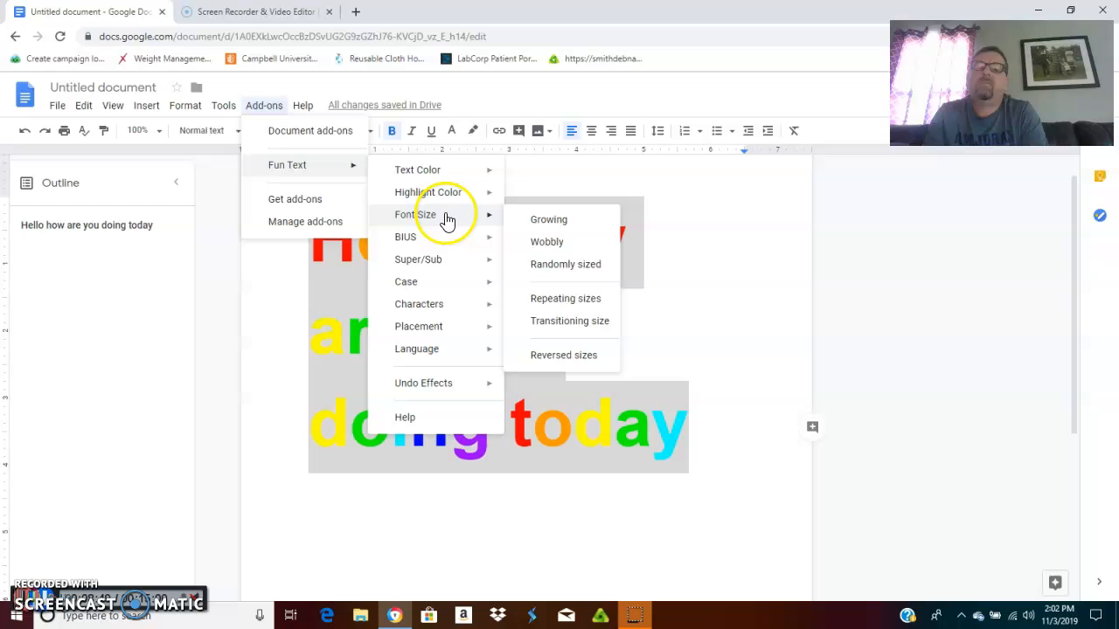
left_click(566, 358)
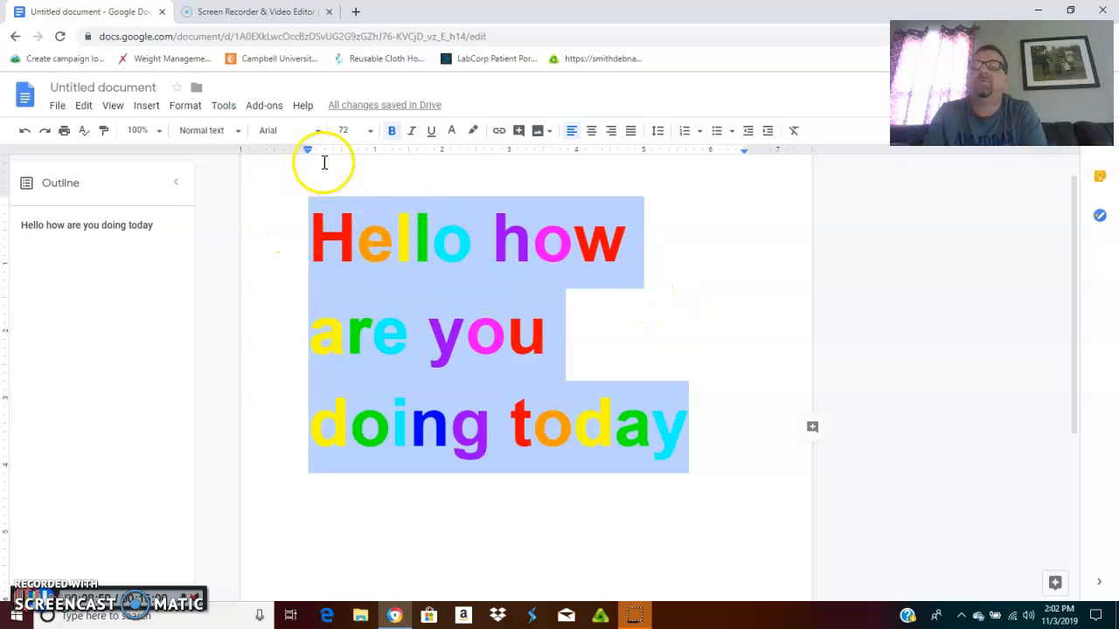
Step: Try the Fun Text Reversed sizes effect again on the uniformly sized sentence
left_click(259, 115)
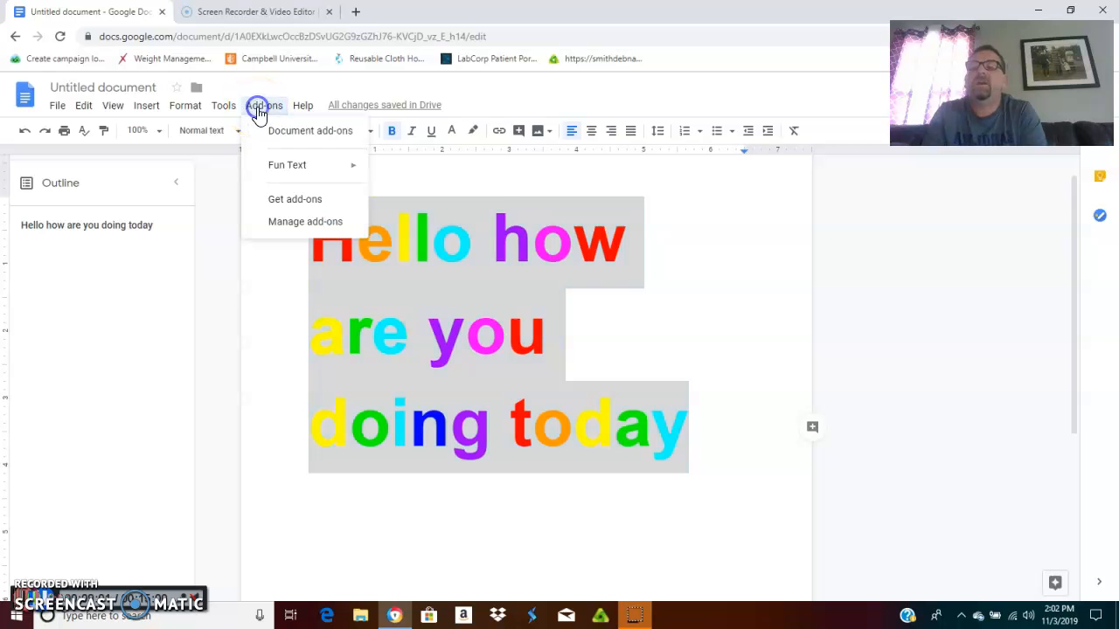
mouse_move(275, 168)
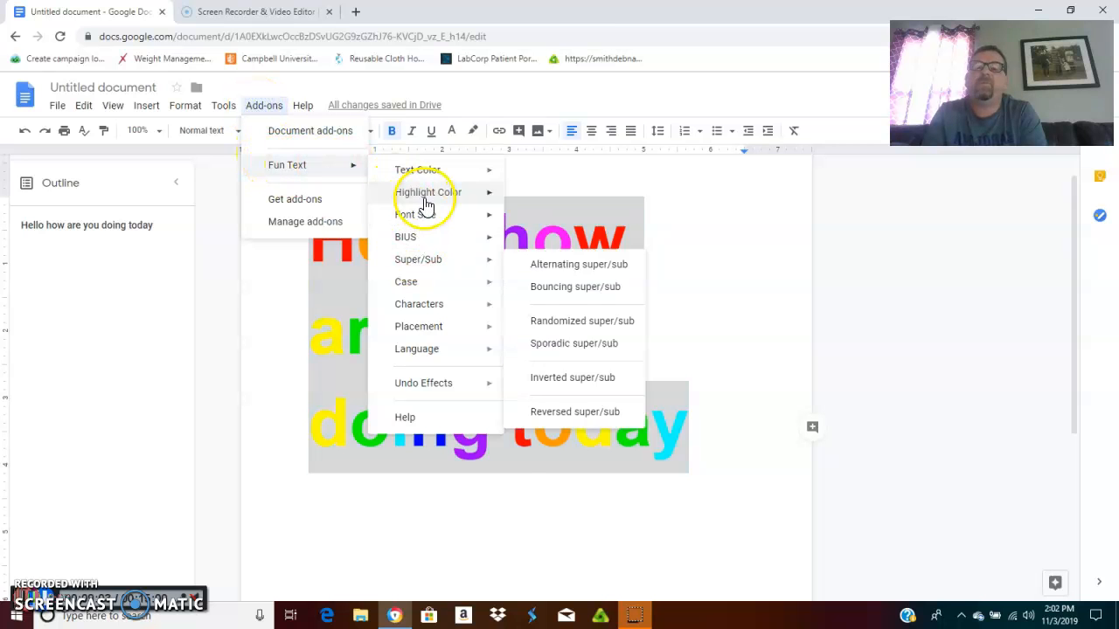
mouse_move(423, 225)
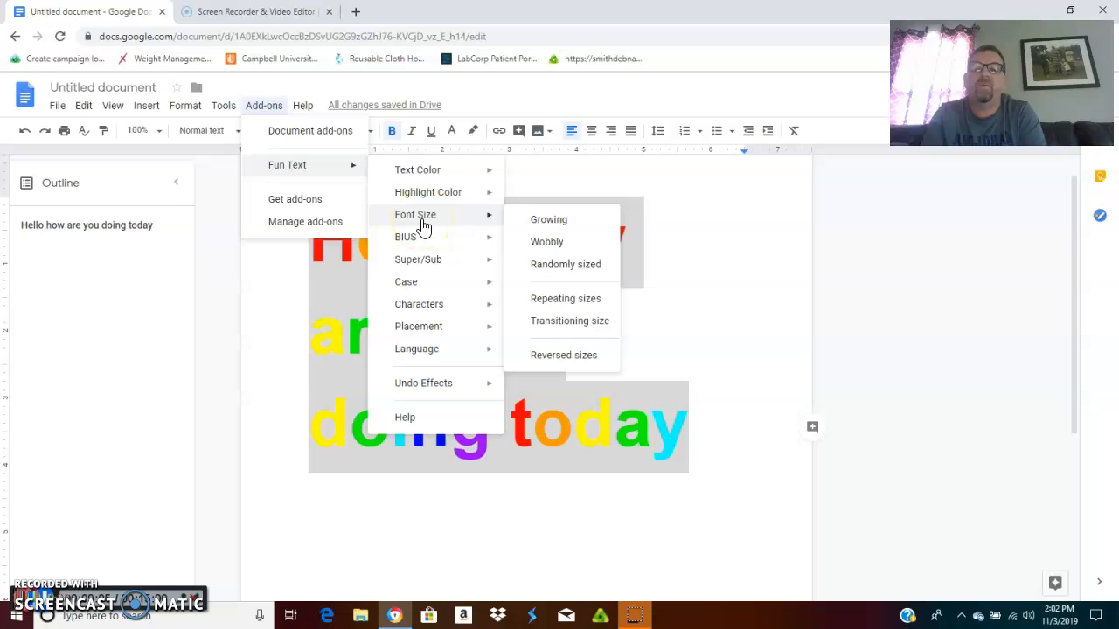
left_click(568, 357)
left_click(374, 229)
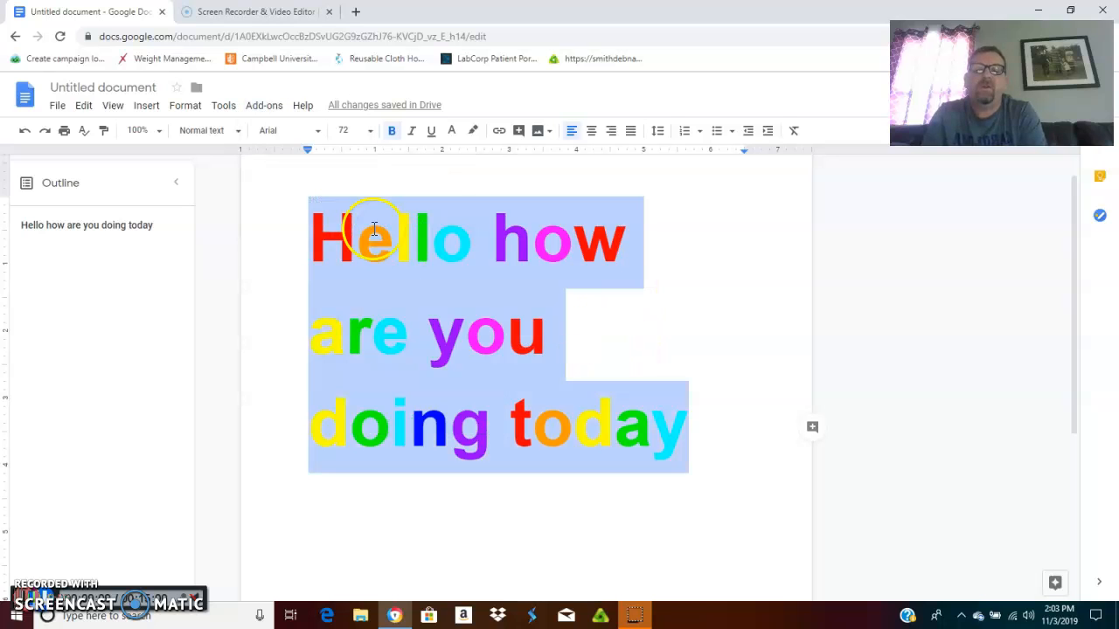
Step: Apply the Fun Text Randomly sized font size effect to the whole sentence
left_click(264, 104)
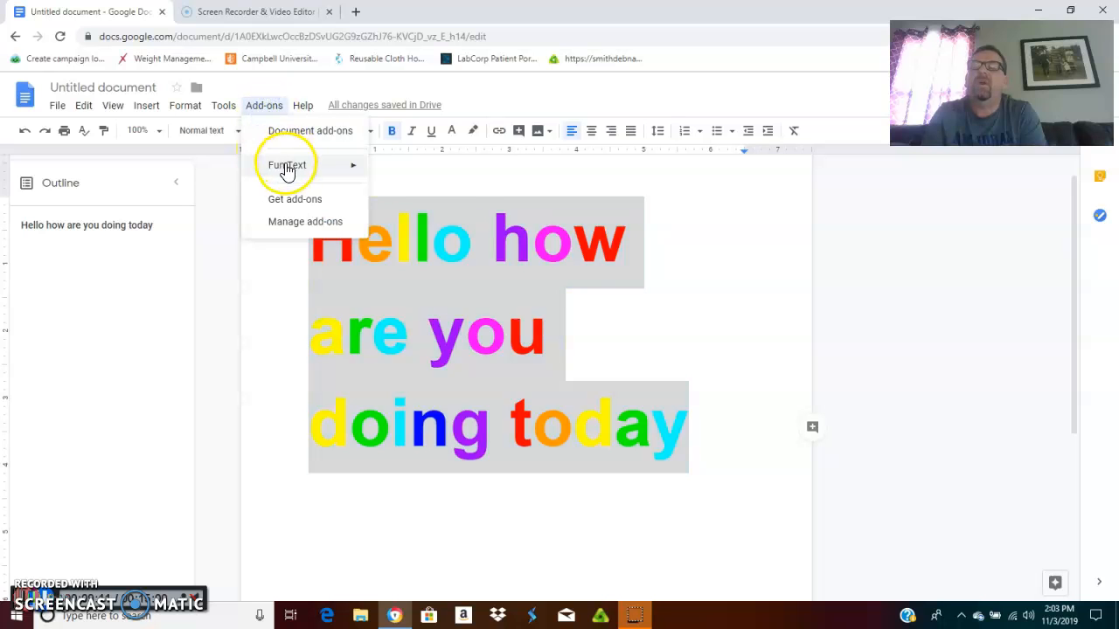
mouse_move(472, 218)
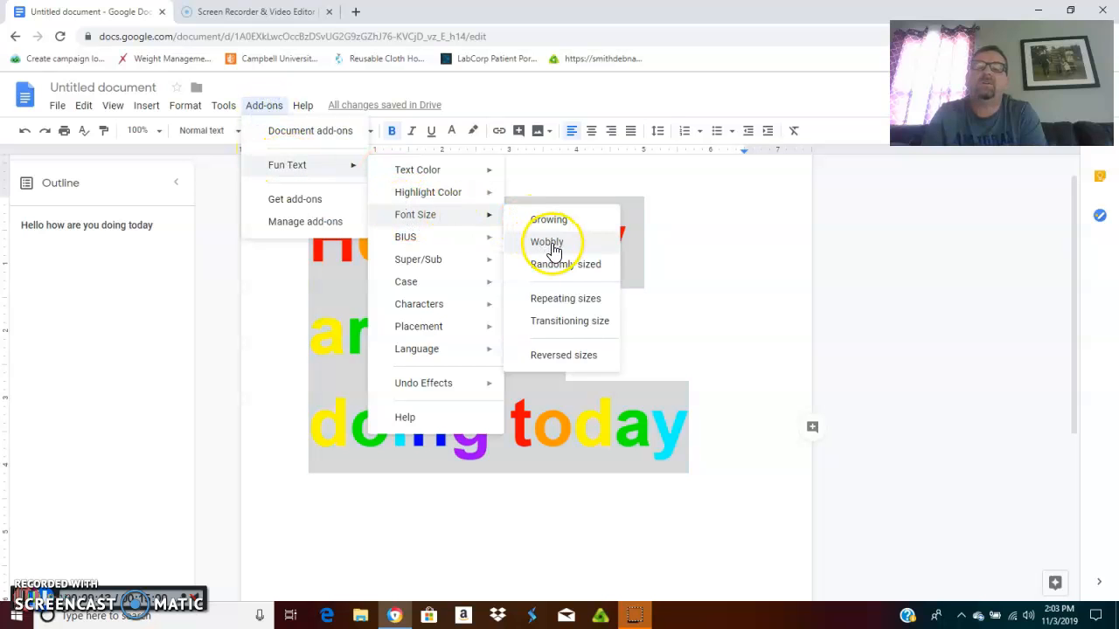
left_click(557, 268)
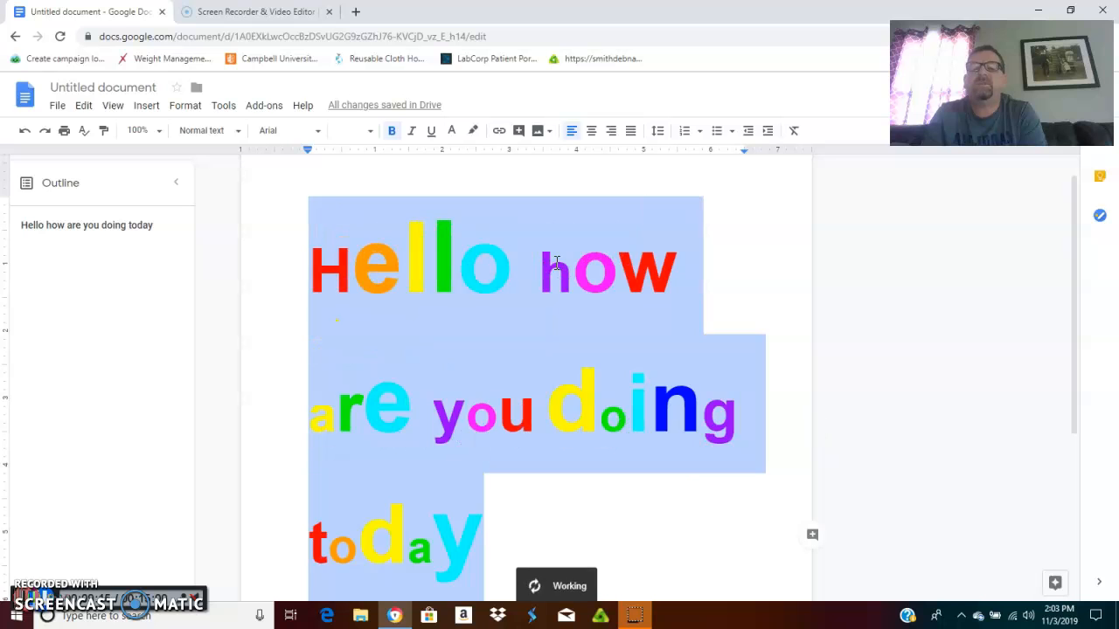
Step: Apply the Fun Text Reversed sizes effect to the randomly sized sentence, and undo both size effects
left_click(259, 105)
mouse_move(285, 172)
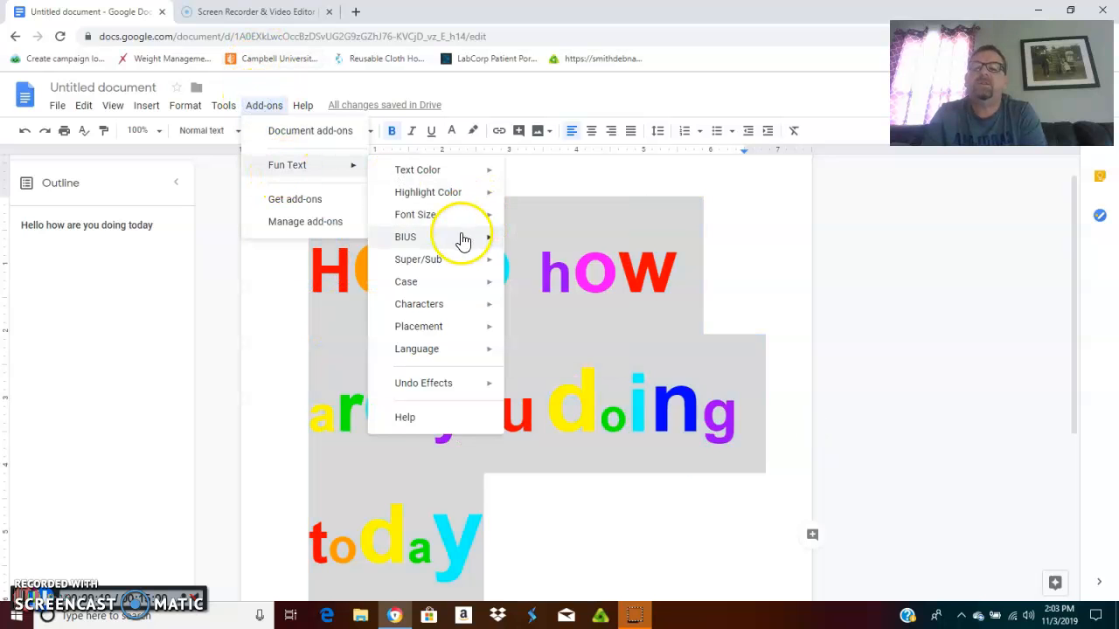
mouse_move(459, 225)
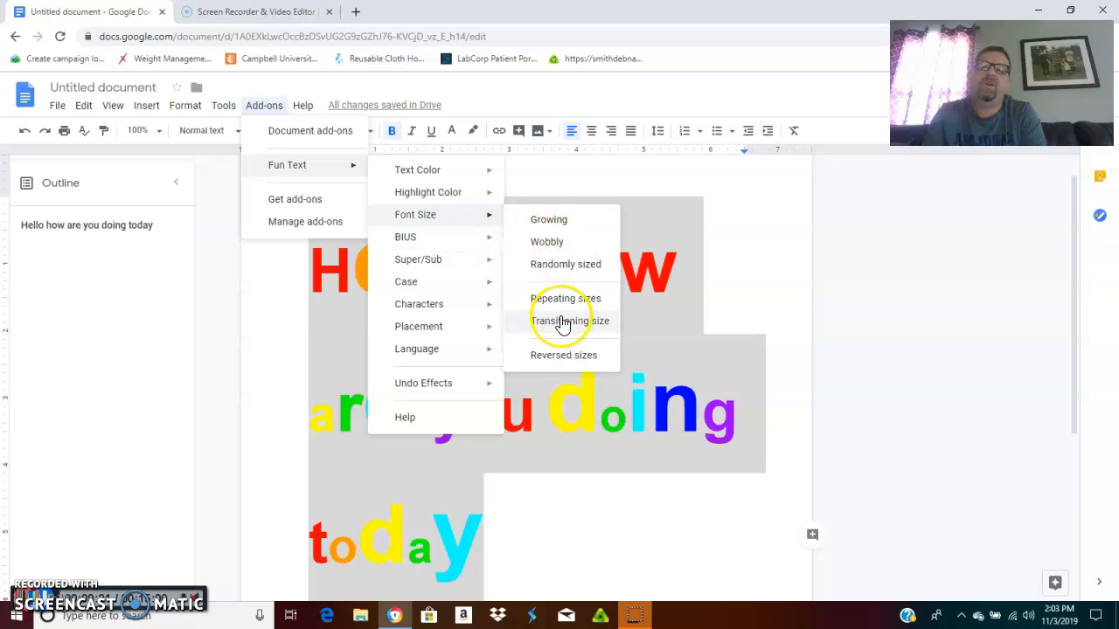
left_click(560, 359)
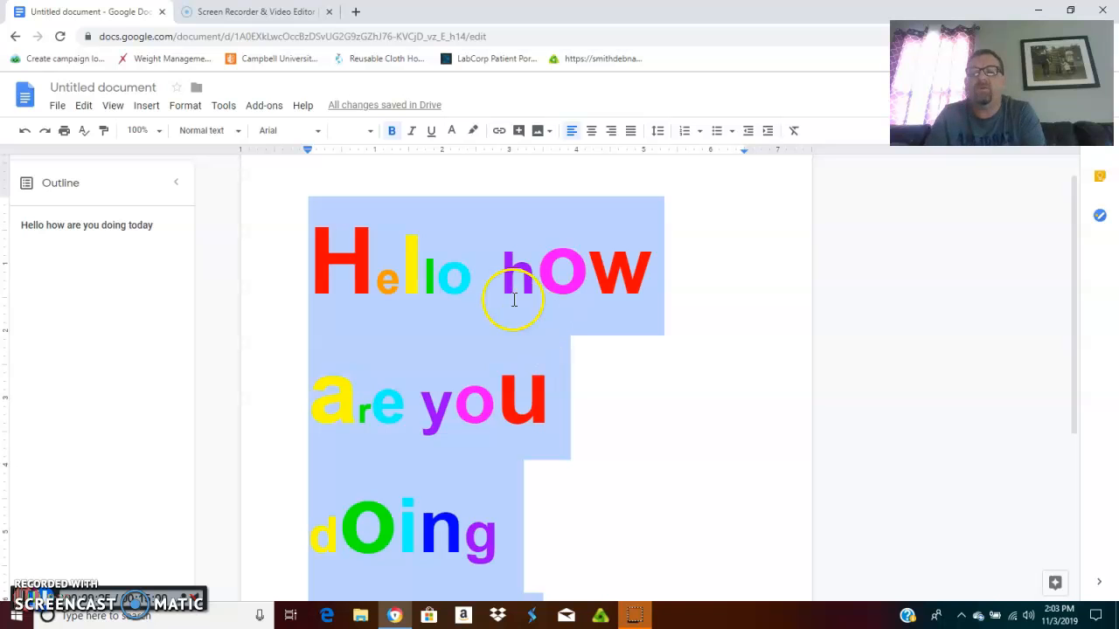
left_click(27, 136)
left_click(26, 136)
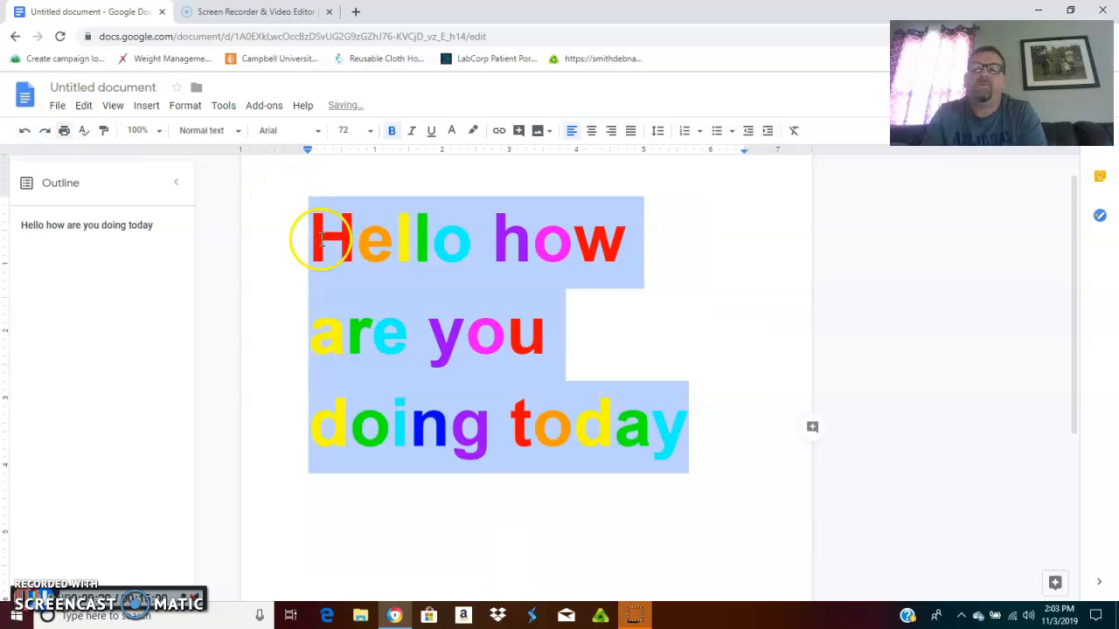
Step: Apply the Fun Text Sequential BIUS effect to the whole sentence, and undo it
left_click(272, 107)
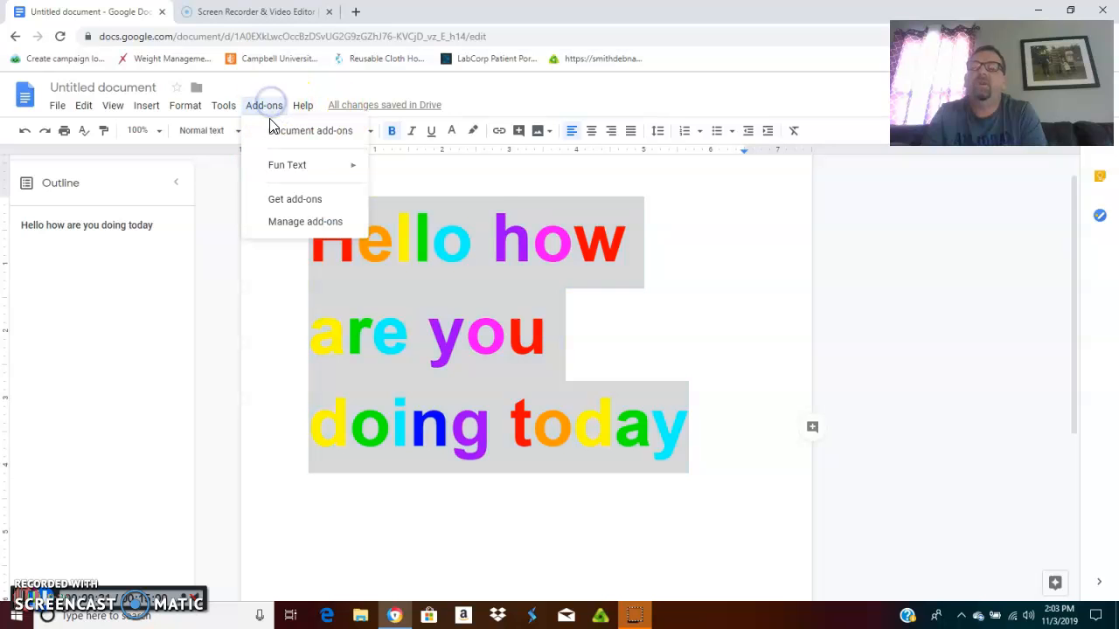
mouse_move(282, 175)
mouse_move(417, 245)
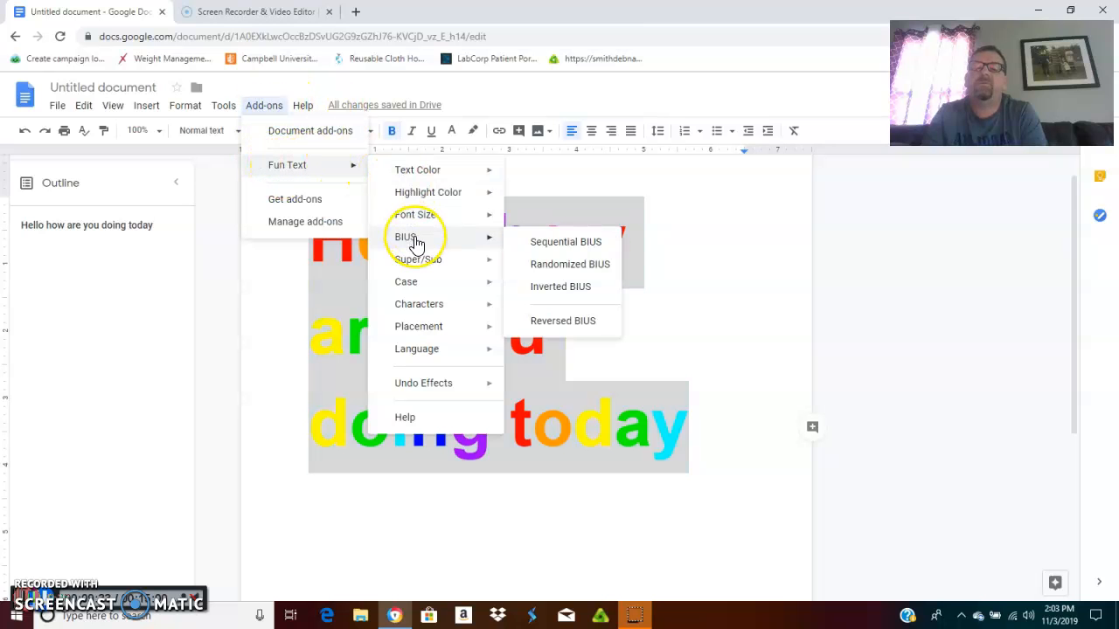
left_click(556, 249)
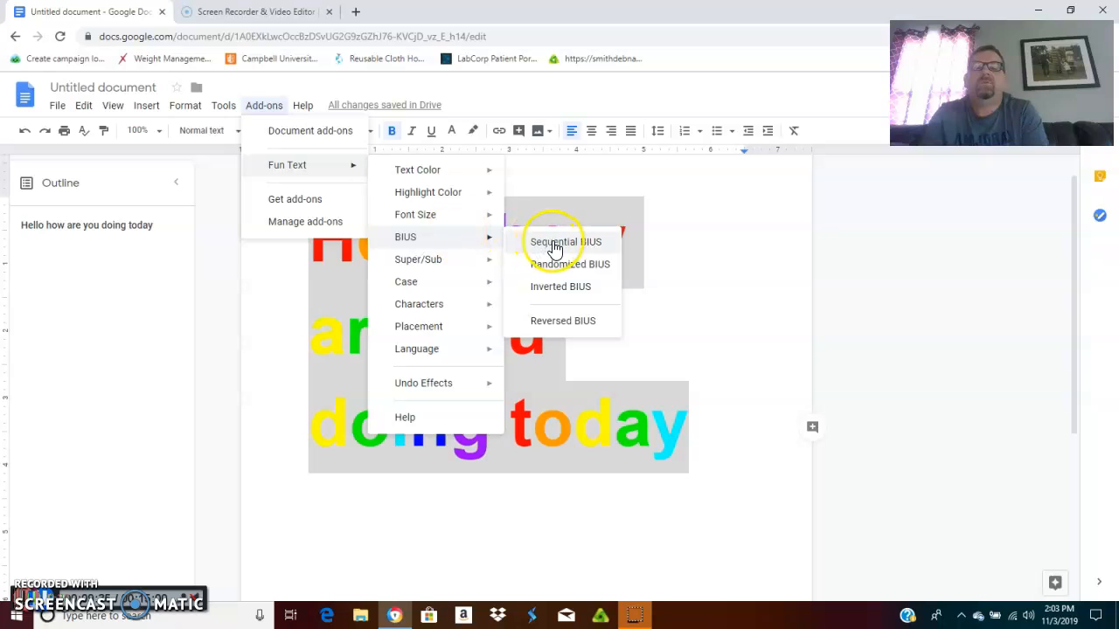
left_click(560, 249)
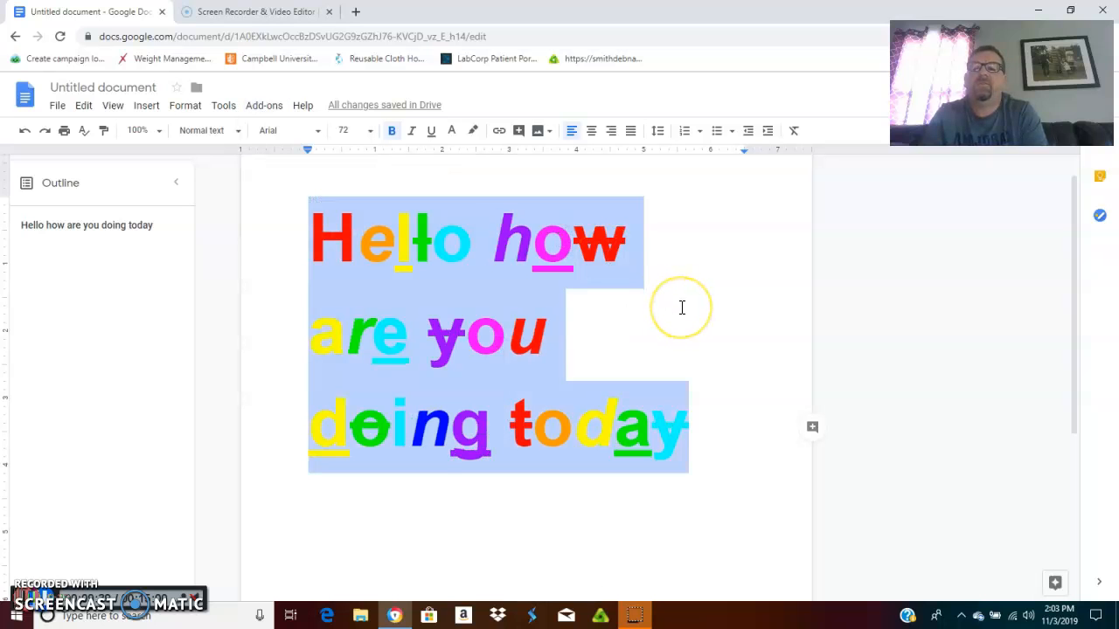
left_click(17, 135)
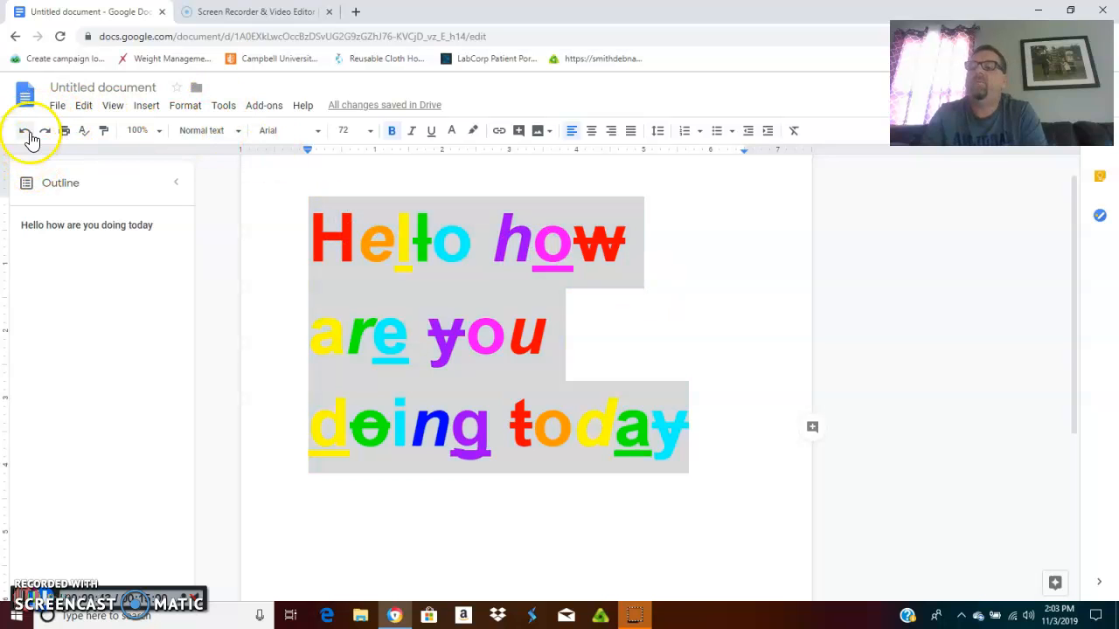
left_click(25, 131)
Step: Apply the Fun Text Inverted BIUS effect to the whole sentence
left_click(264, 105)
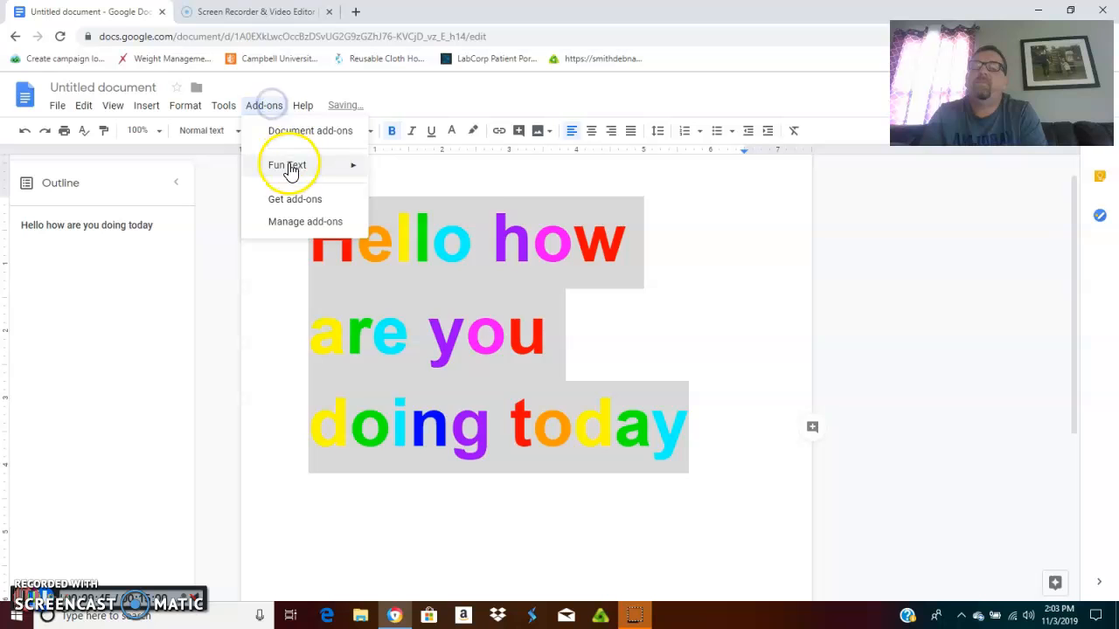
mouse_move(279, 165)
mouse_move(424, 239)
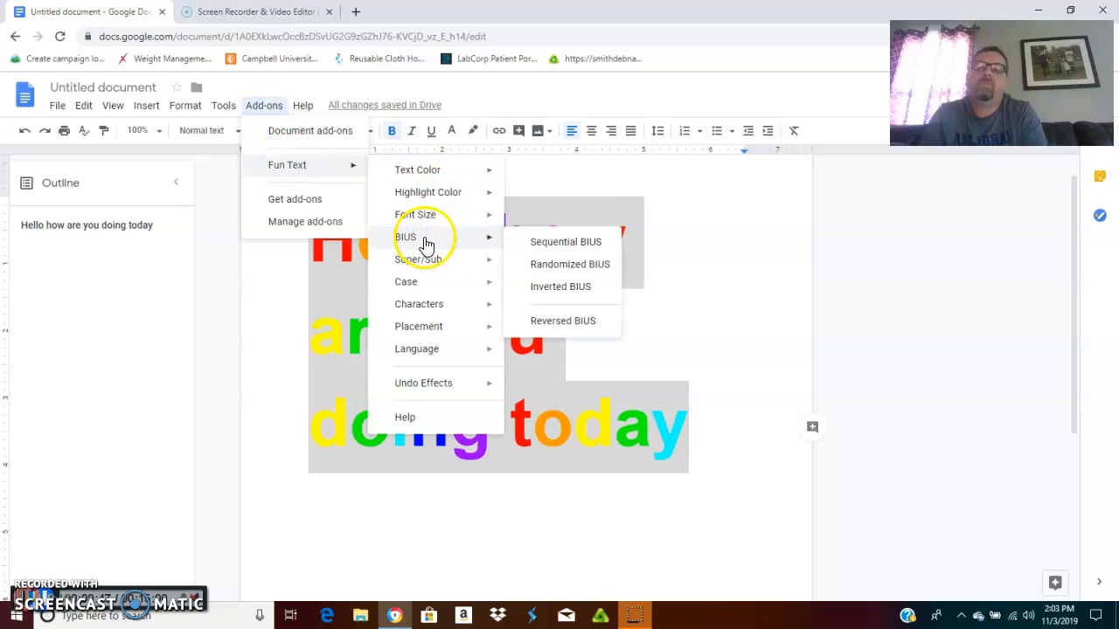
left_click(564, 287)
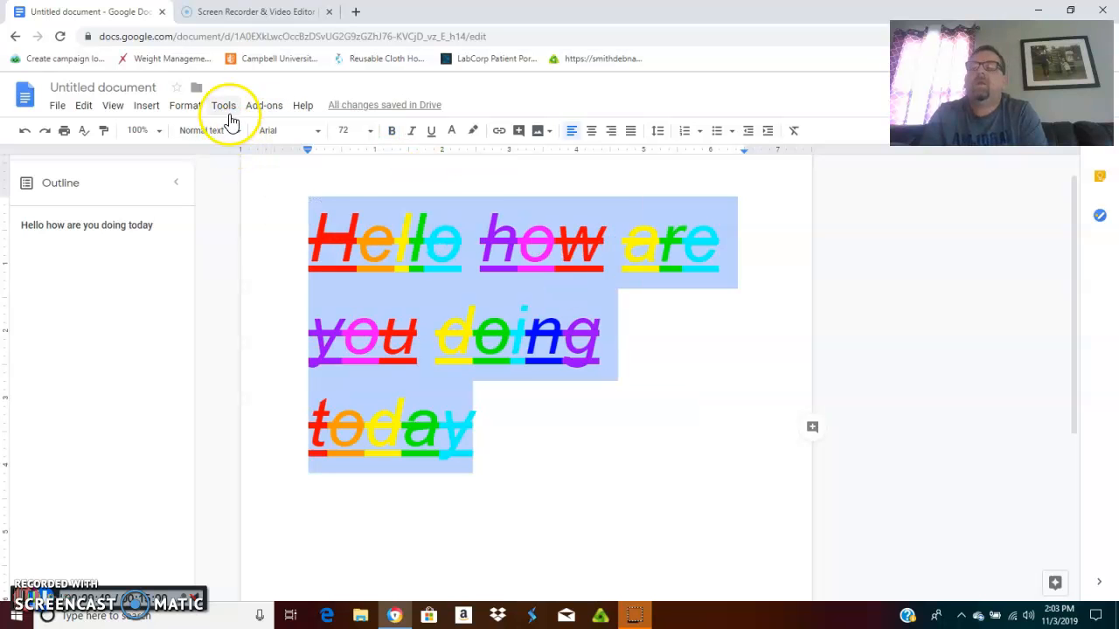
Step: Apply the Fun Text Randomized BIUS effect to the whole sentence
left_click(263, 108)
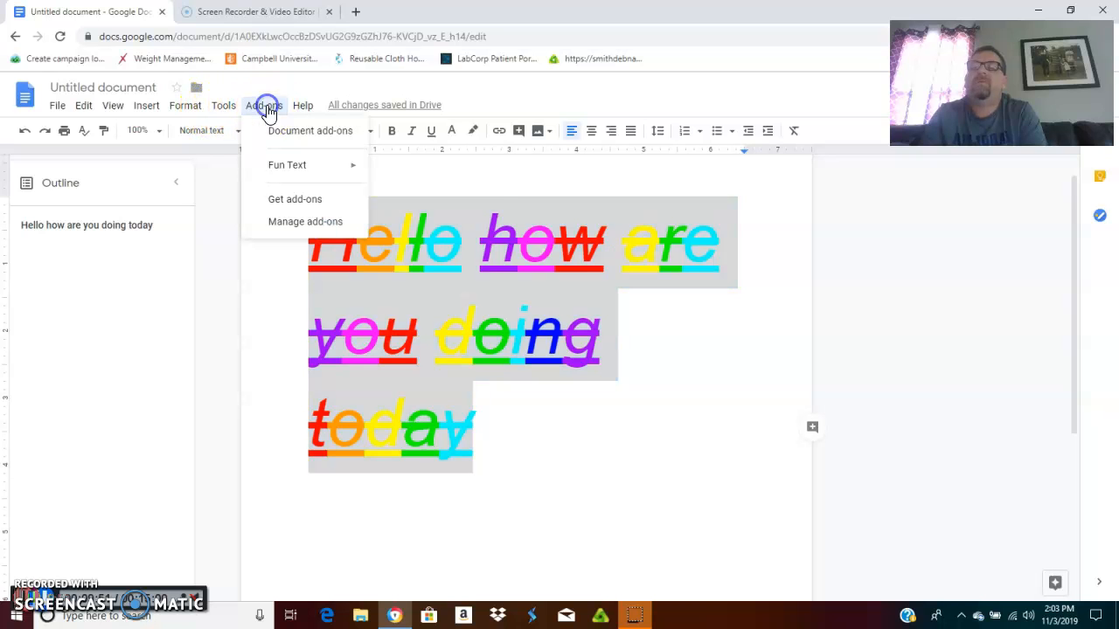
mouse_move(288, 169)
mouse_move(407, 239)
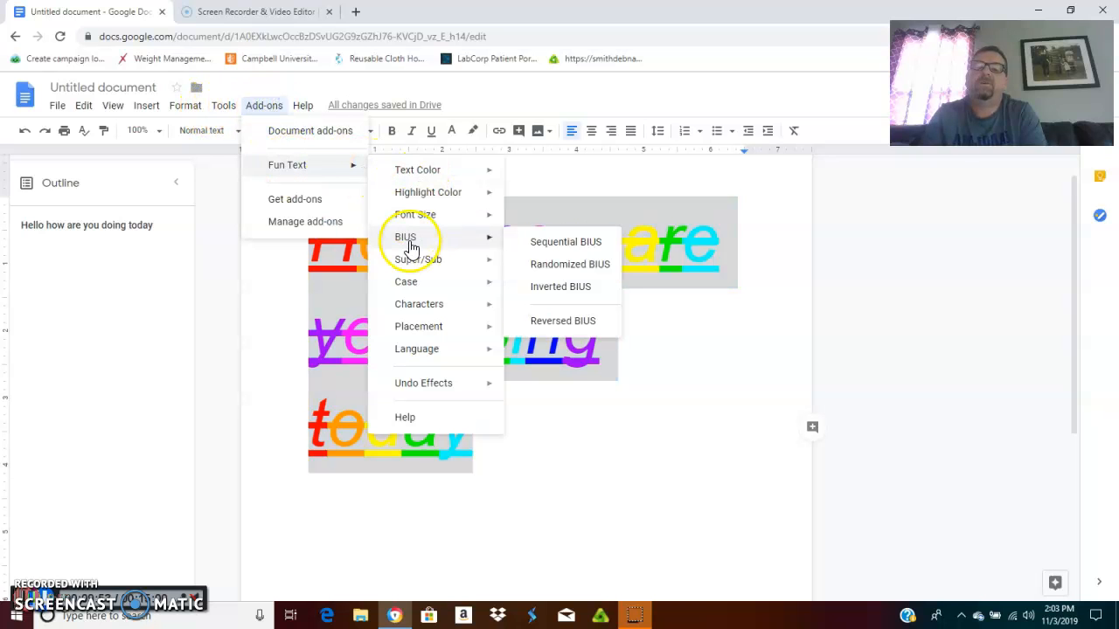
left_click(566, 264)
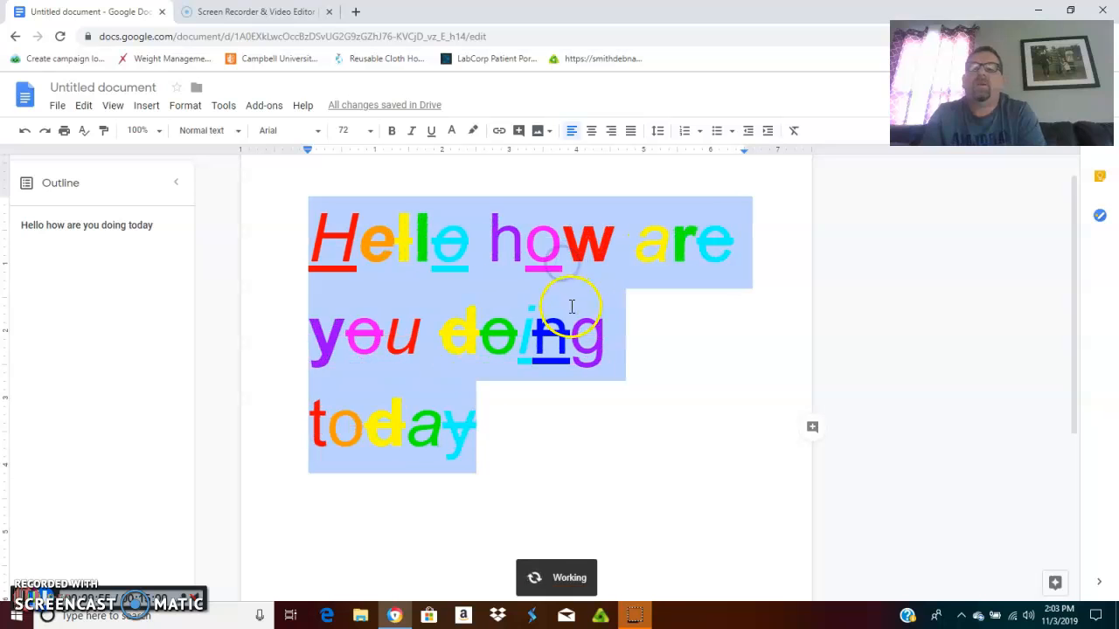
Step: Apply the Fun Text Inverted BIUS effect to the randomized styling, and undo that inversion
left_click(263, 108)
mouse_move(292, 165)
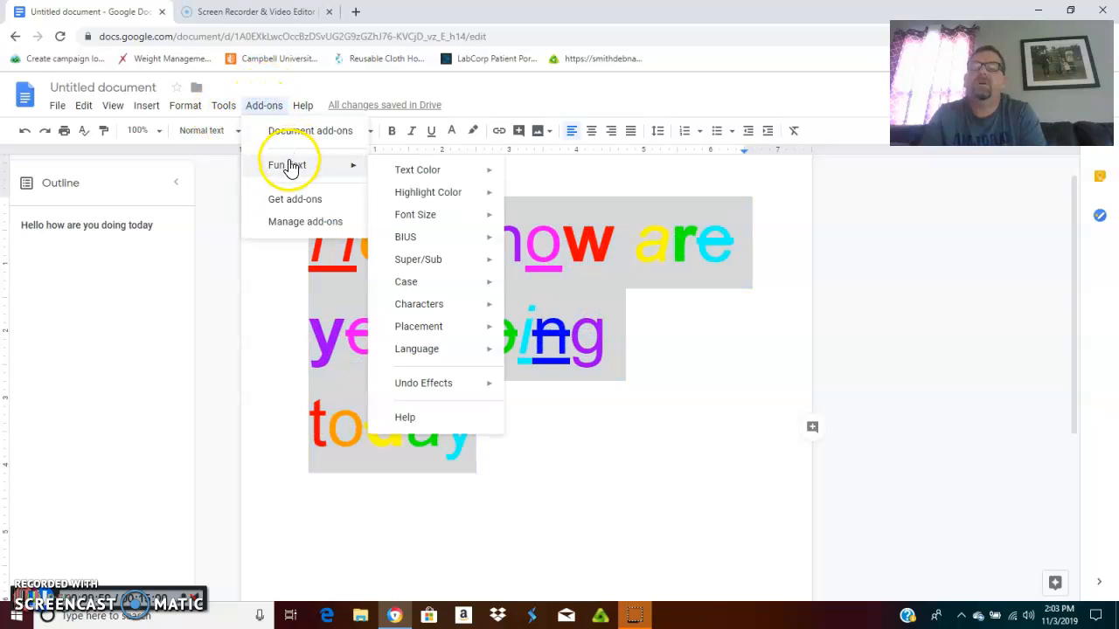
mouse_move(428, 239)
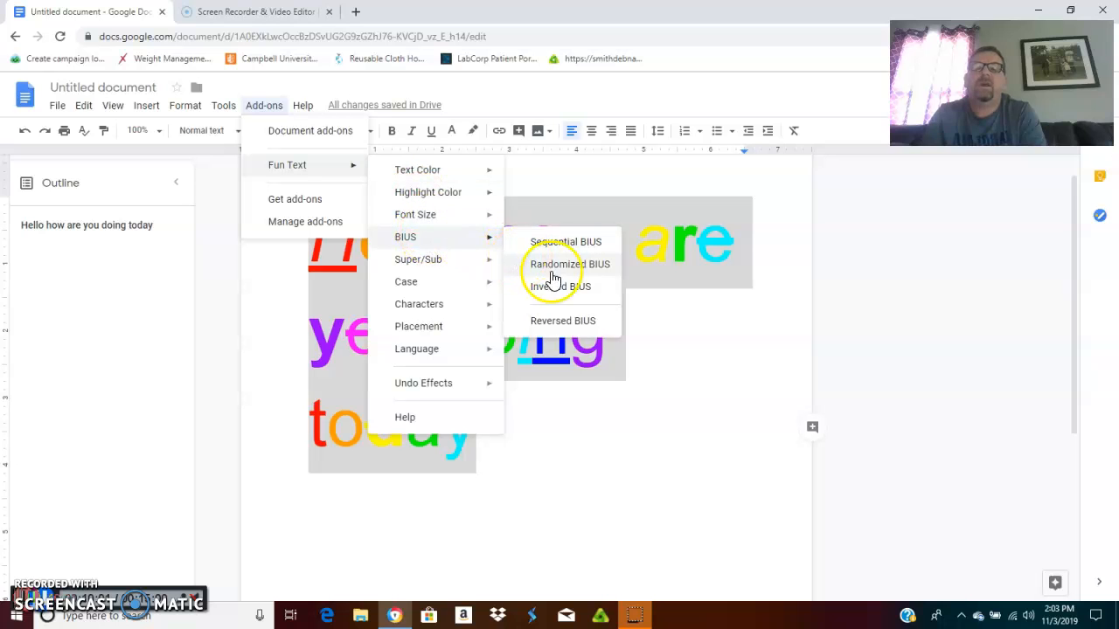
left_click(573, 290)
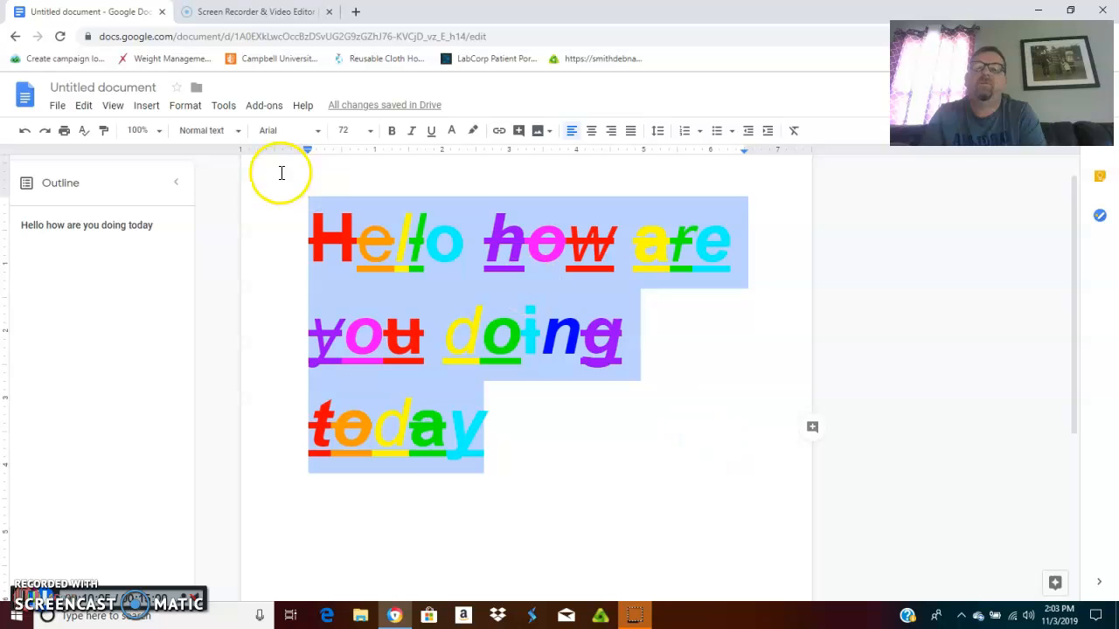
left_click(24, 133)
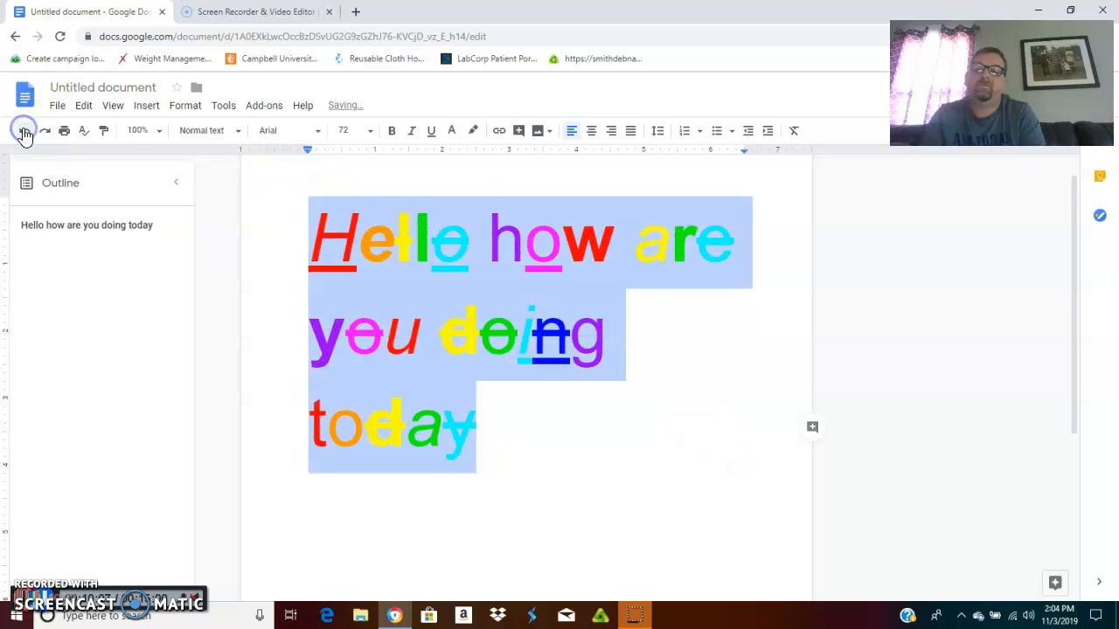
Step: Apply the Fun Text Reversed BIUS effect to the sentence, and undo all remaining BIUS effects
left_click(263, 106)
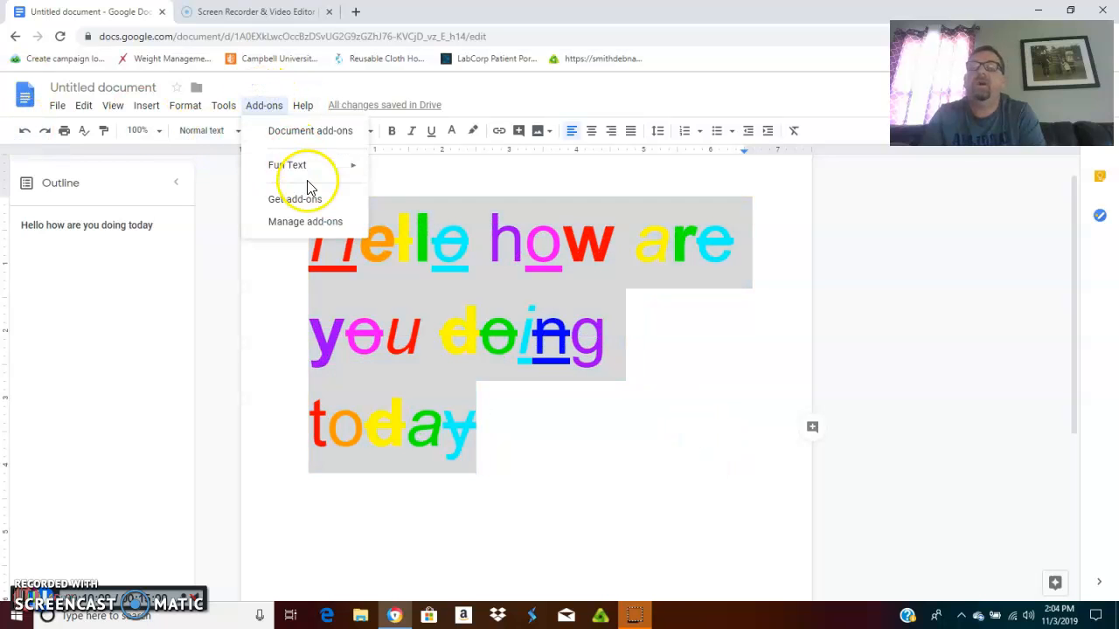
mouse_move(305, 170)
mouse_move(472, 248)
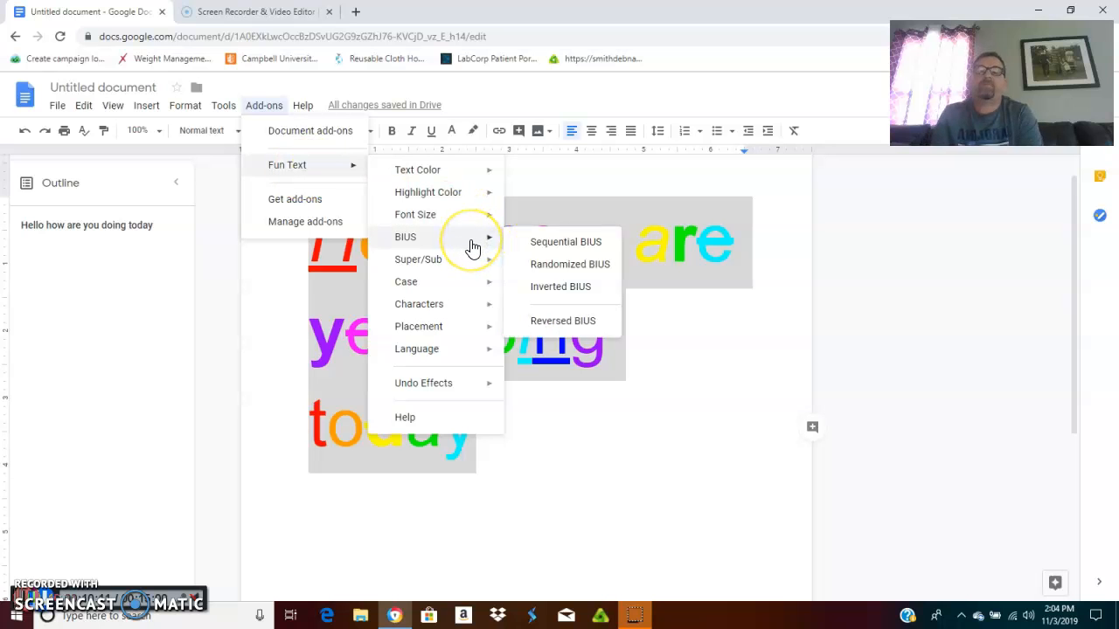
left_click(567, 321)
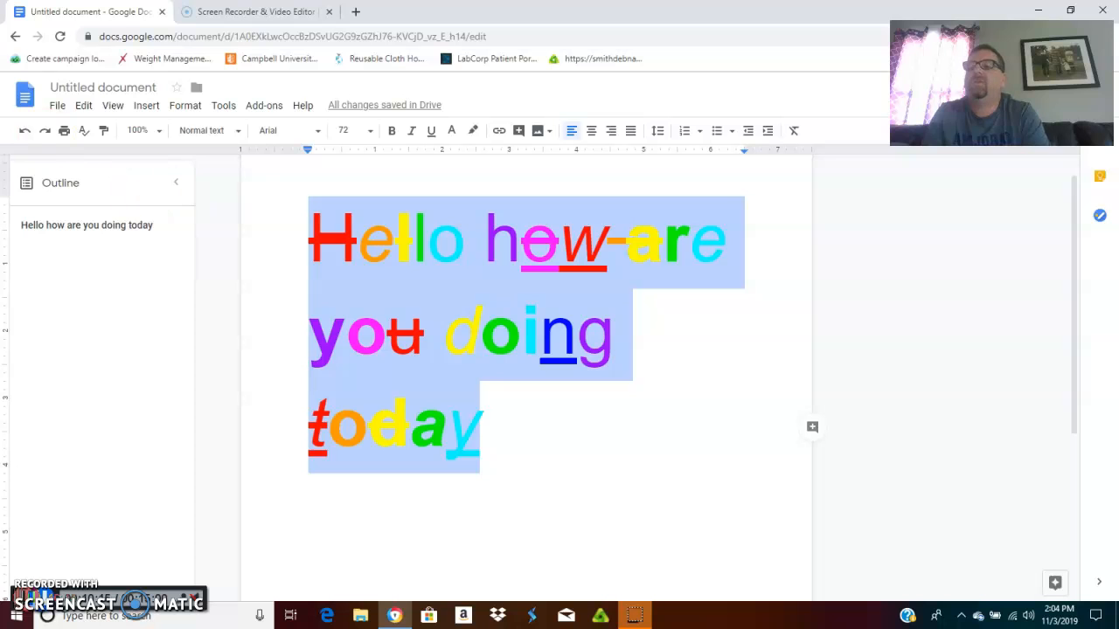
left_click(24, 131)
left_click(24, 131)
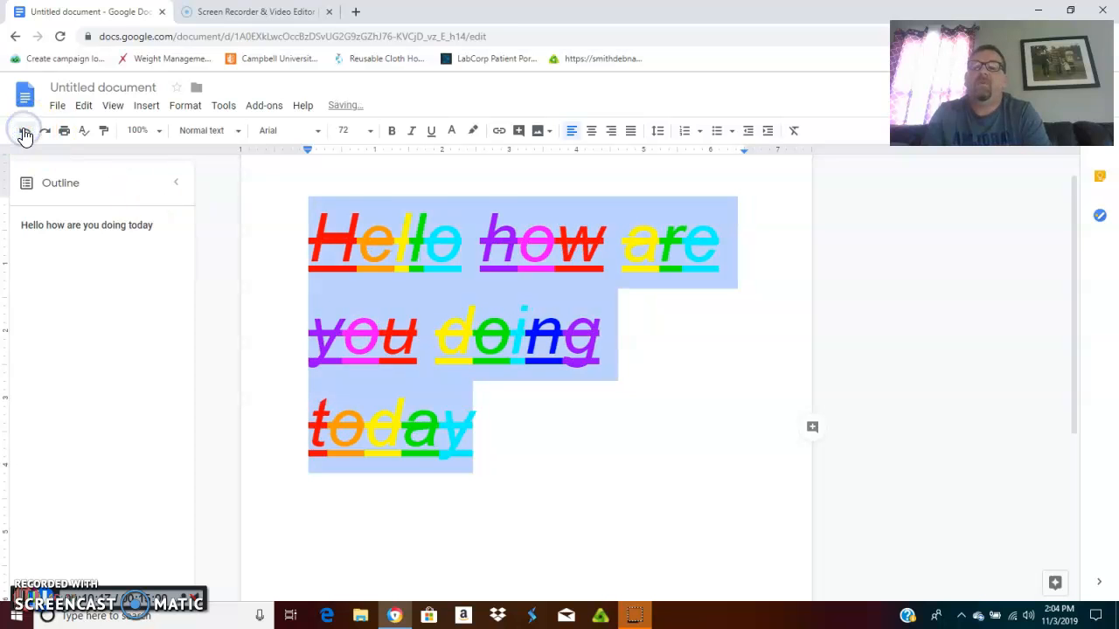
left_click(25, 132)
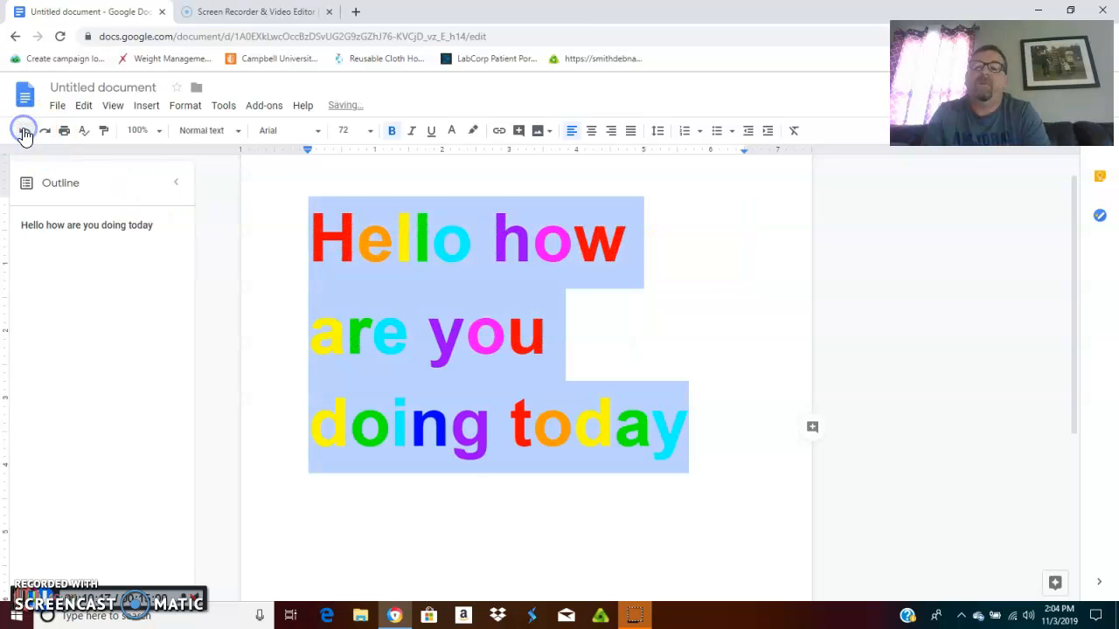
Step: Apply the Fun Text Alternating case effect to the whole sentence
left_click(263, 106)
mouse_move(275, 165)
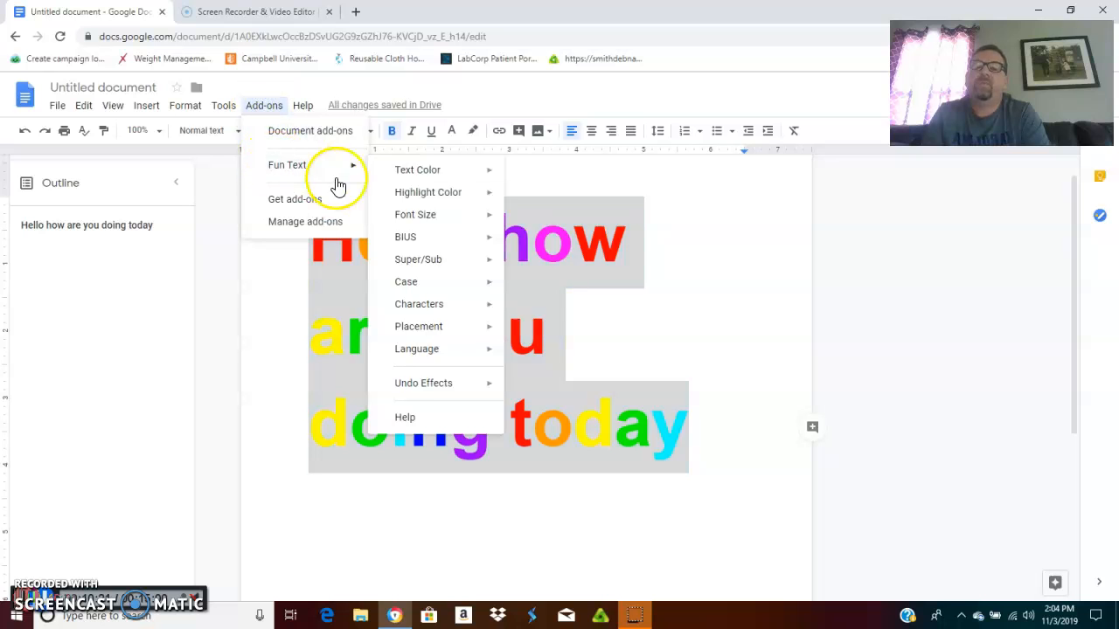
mouse_move(431, 244)
mouse_move(420, 282)
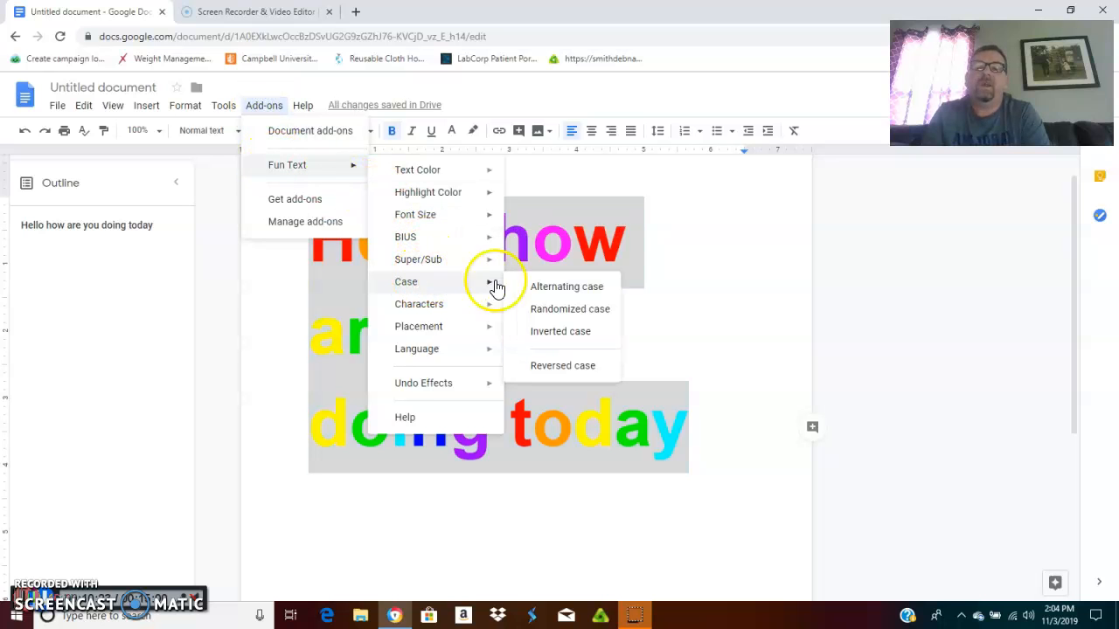
left_click(566, 293)
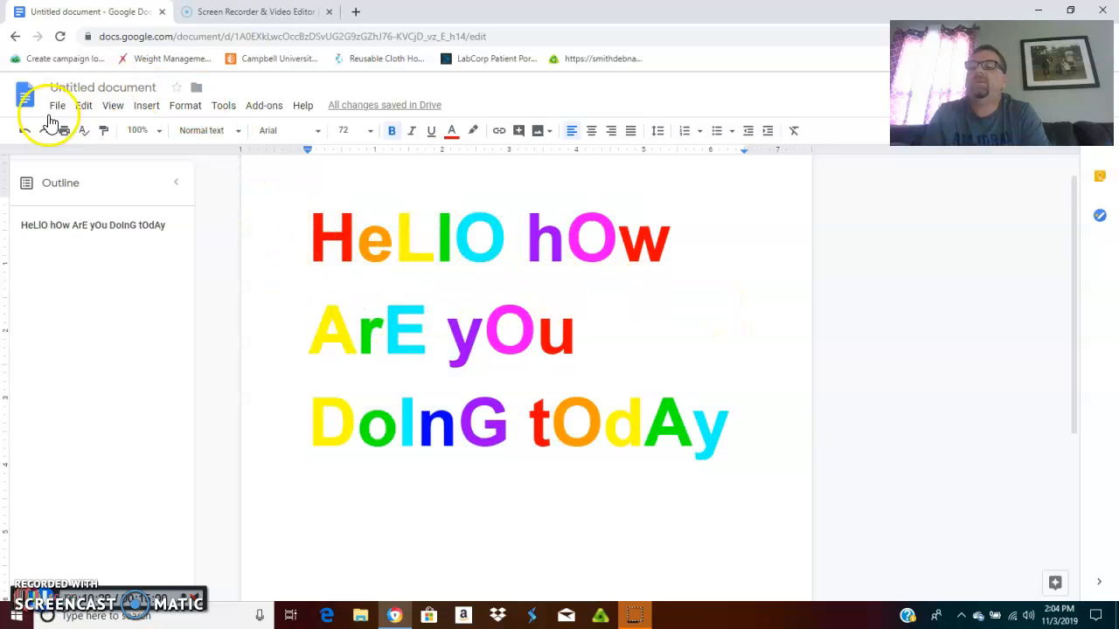
Step: Apply the Fun Text Inverted case effect to the whole sentence, and undo it
left_click(264, 106)
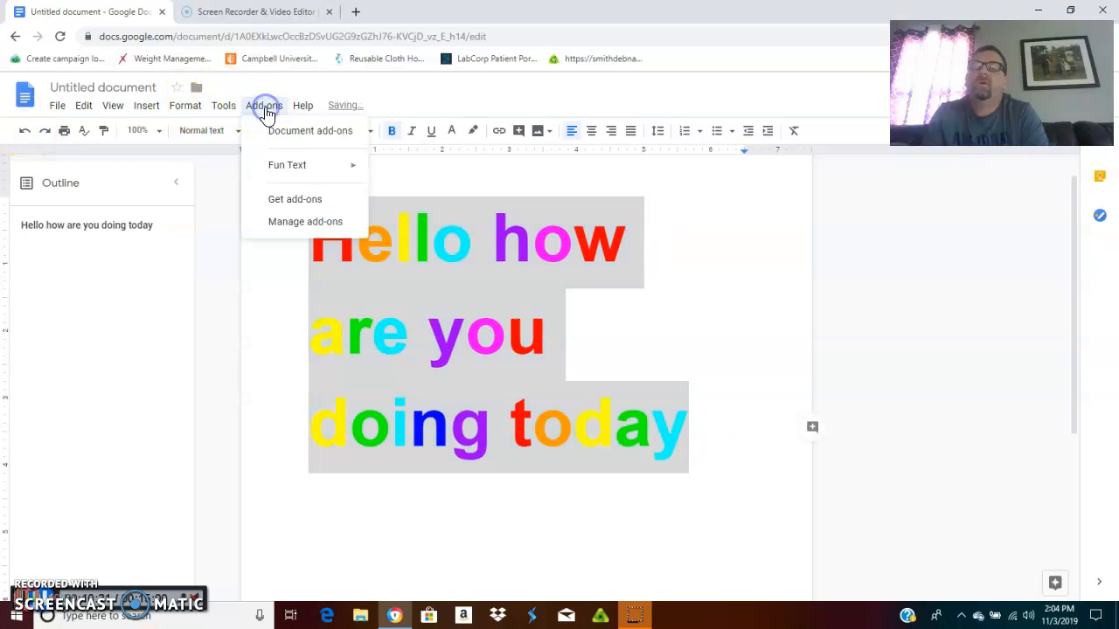
mouse_move(293, 166)
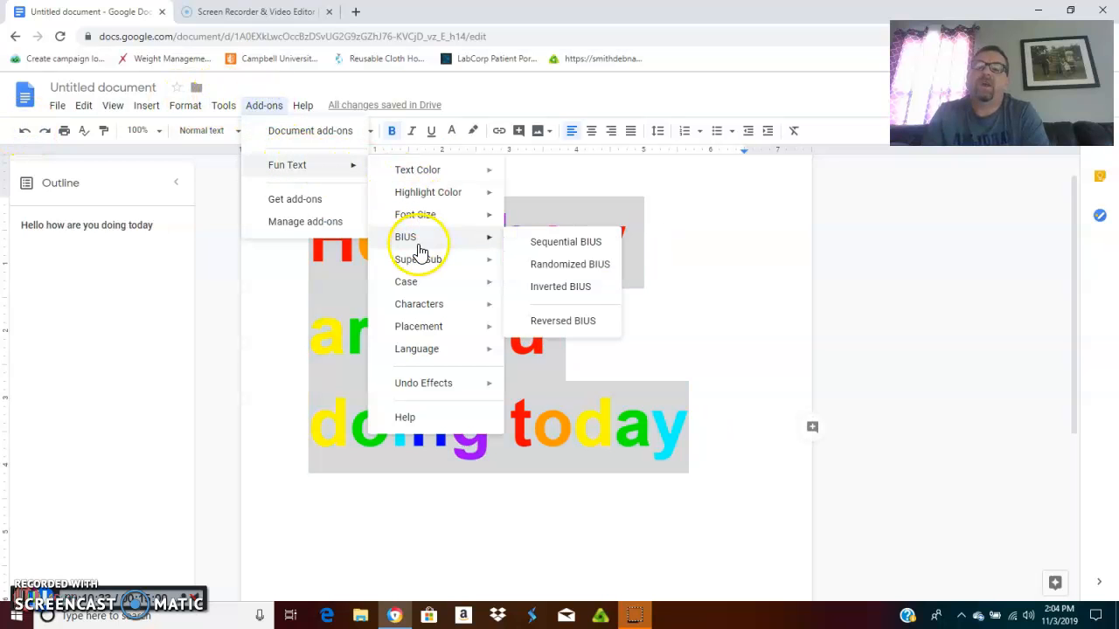
mouse_move(422, 261)
mouse_move(425, 284)
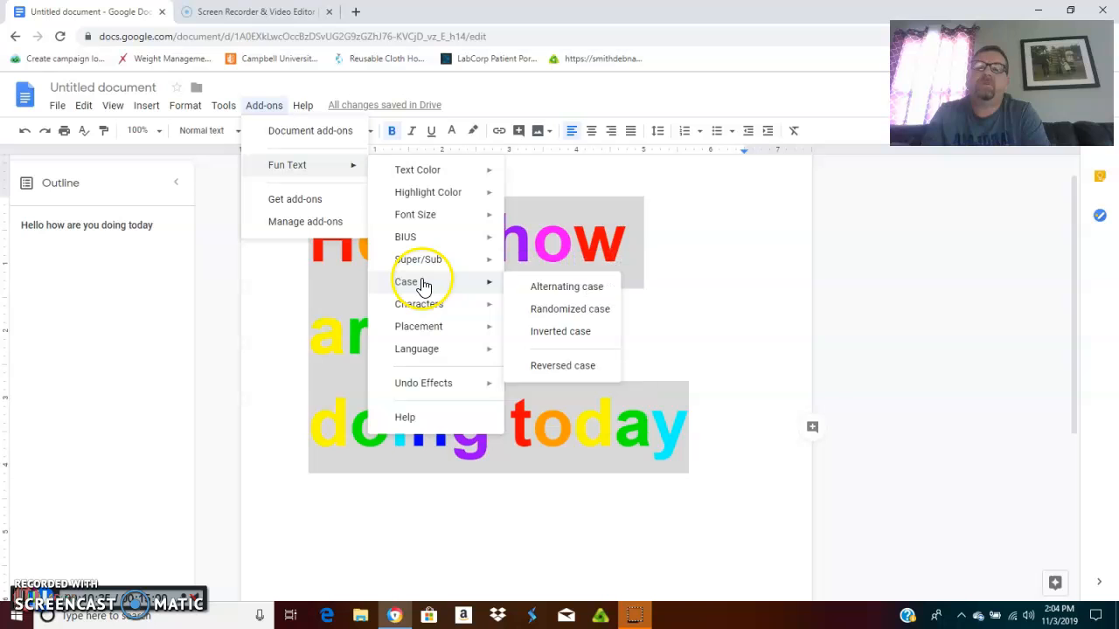
left_click(564, 334)
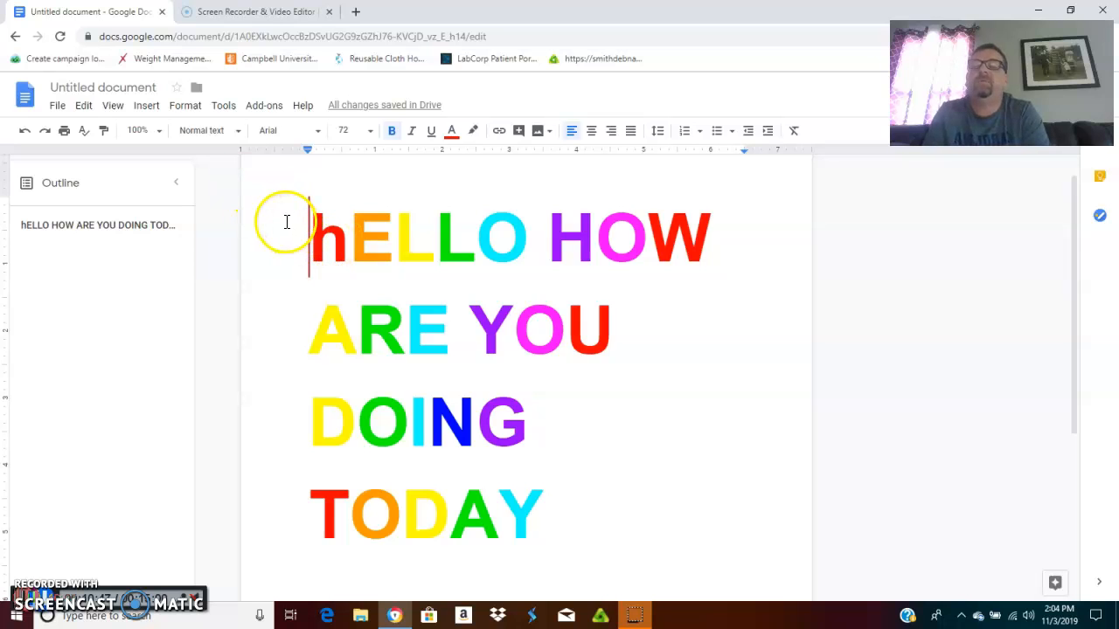
left_click(26, 132)
Step: Apply the Fun Text Alternating super/sub effect to the whole sentence, and undo it
left_click(257, 107)
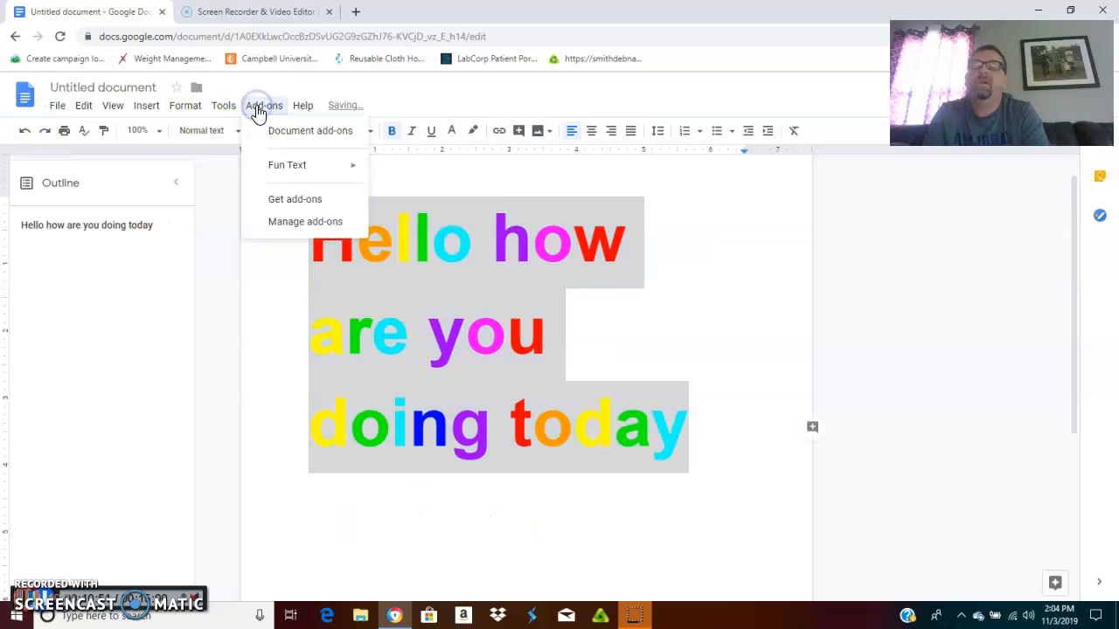
left_click(297, 172)
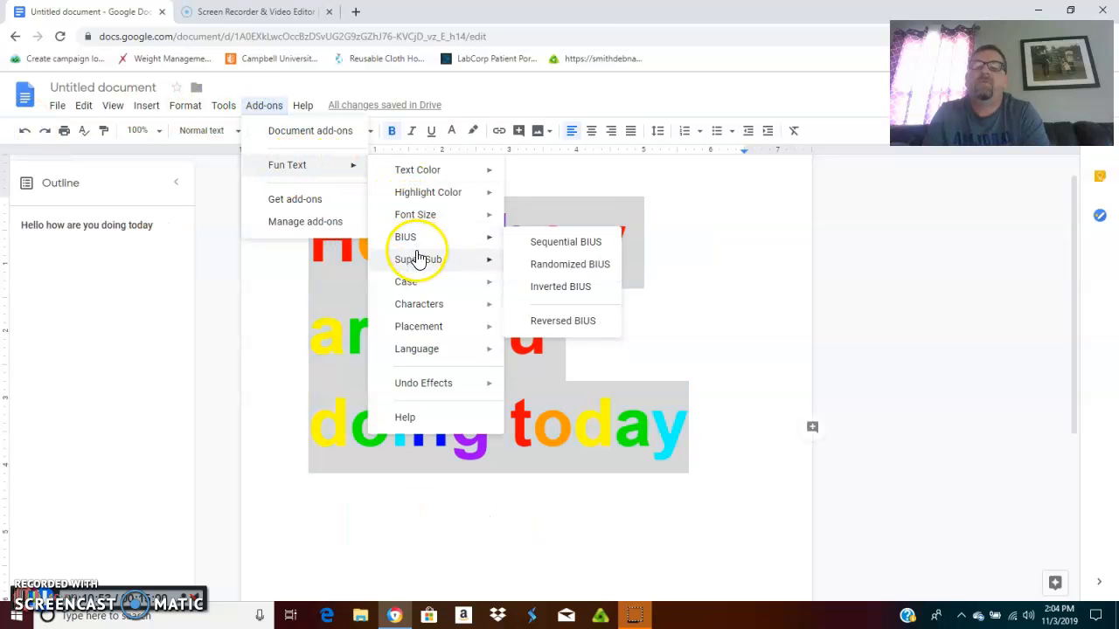
mouse_move(417, 260)
left_click(569, 264)
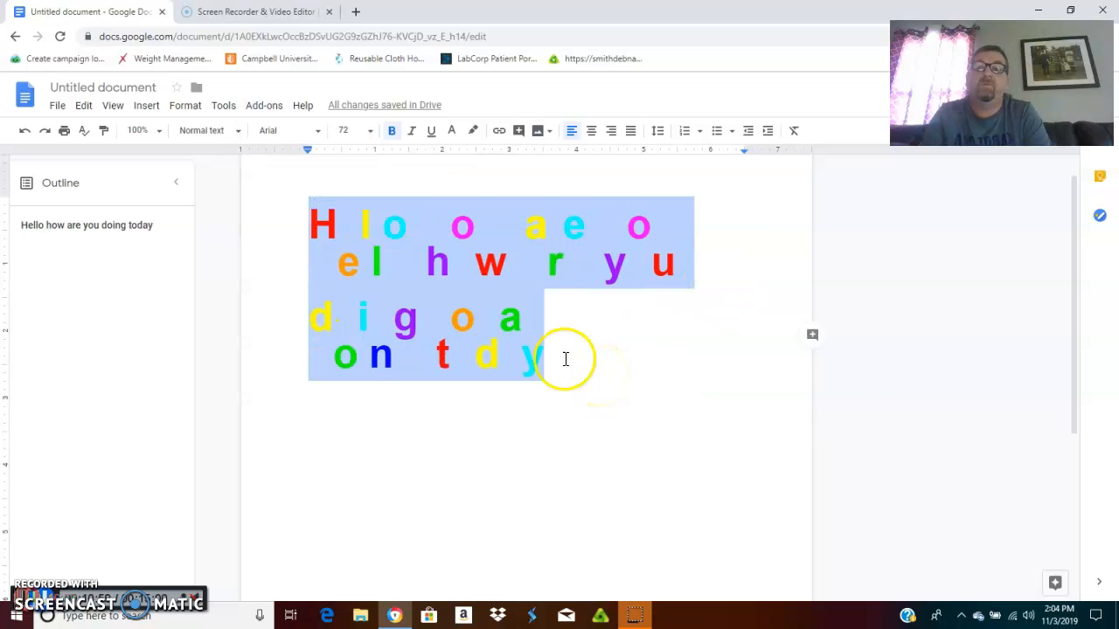
left_click(26, 133)
Step: Apply the Fun Text Bouncing super/sub effect to the whole sentence, and undo it
left_click(263, 105)
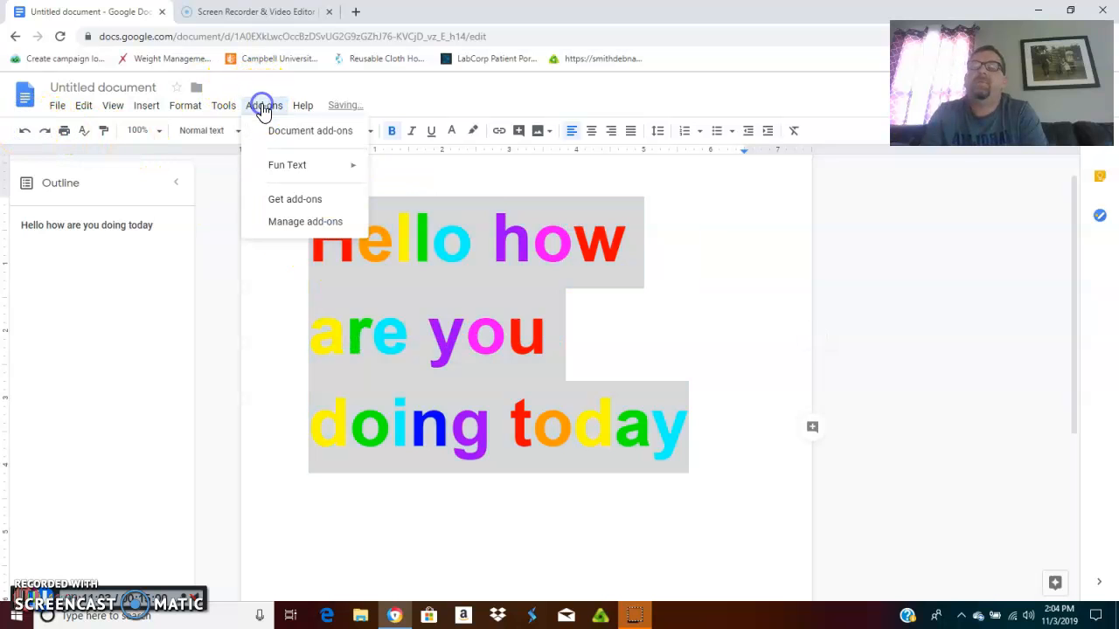
mouse_move(288, 165)
mouse_move(421, 259)
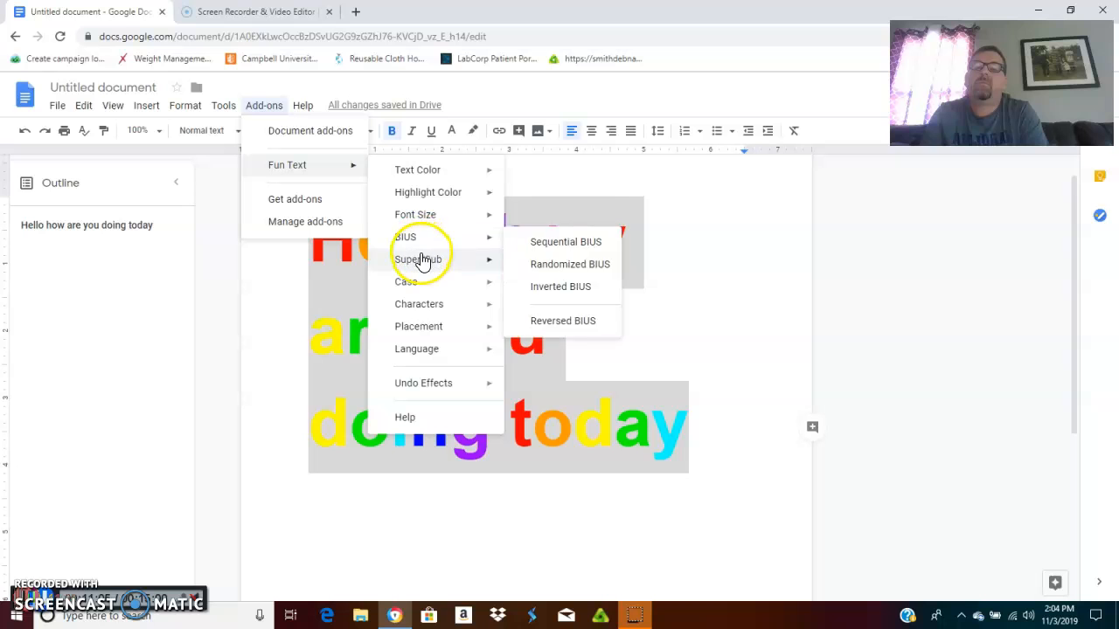
left_click(567, 294)
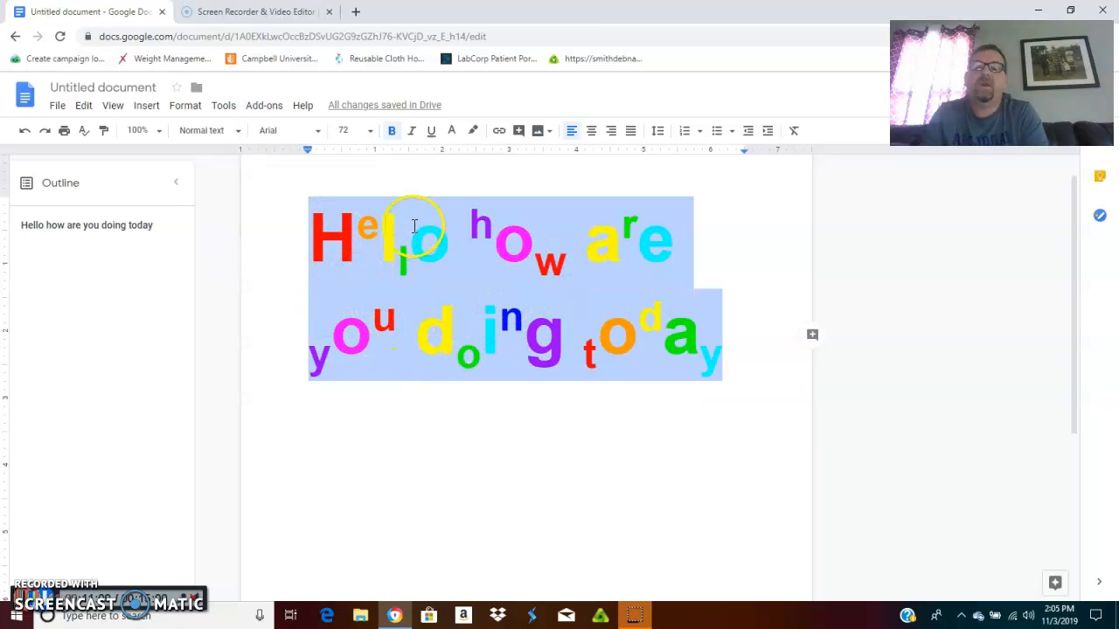
left_click(24, 130)
Step: Apply the Fun Text Randomized super/sub effect to the whole sentence, and undo it
left_click(264, 106)
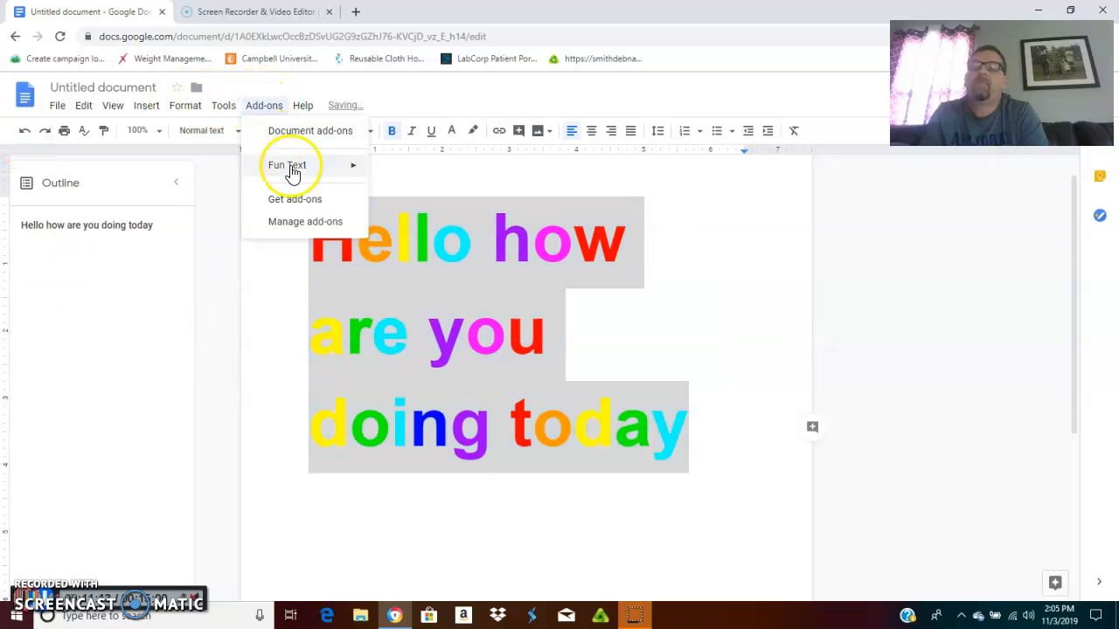
mouse_move(293, 172)
mouse_move(445, 263)
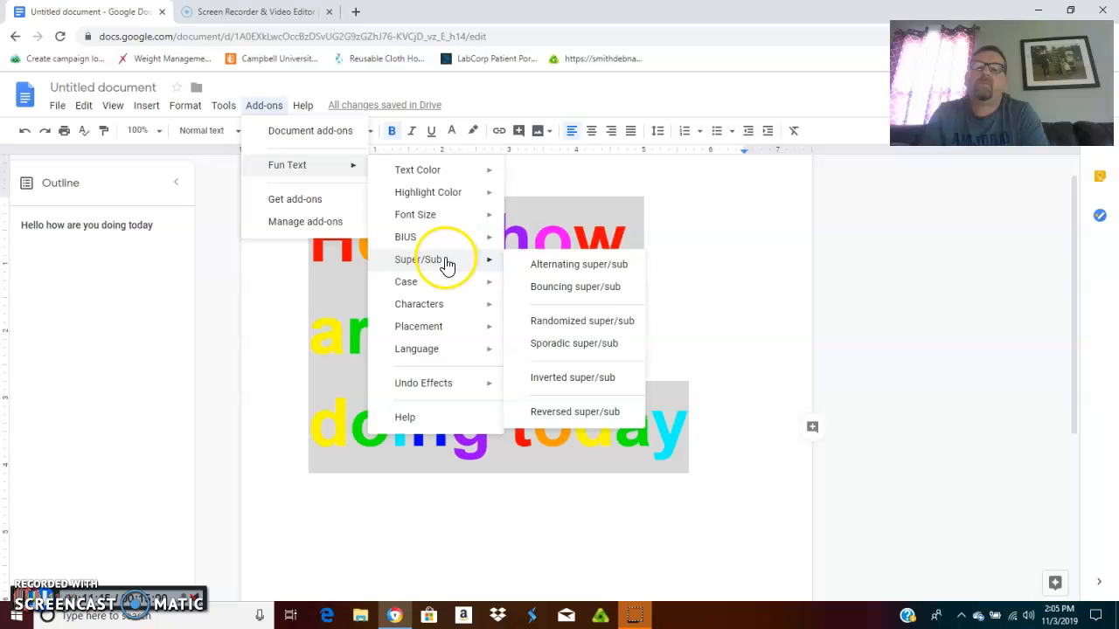
left_click(577, 321)
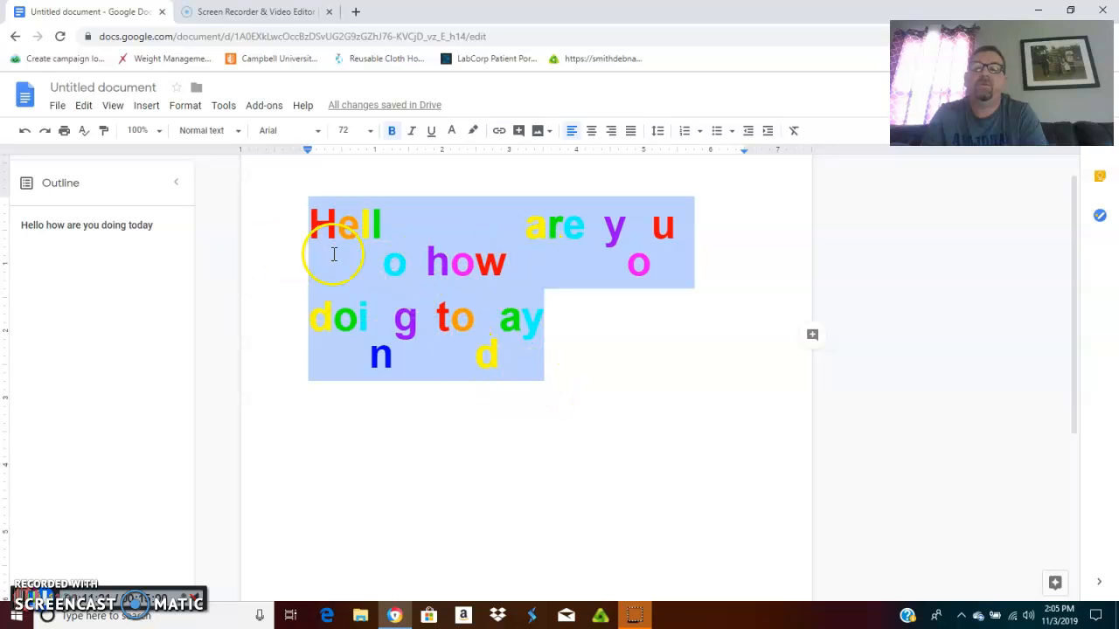
left_click(25, 135)
Step: Apply the Fun Text Sporadic super/sub effect to the whole sentence
left_click(271, 106)
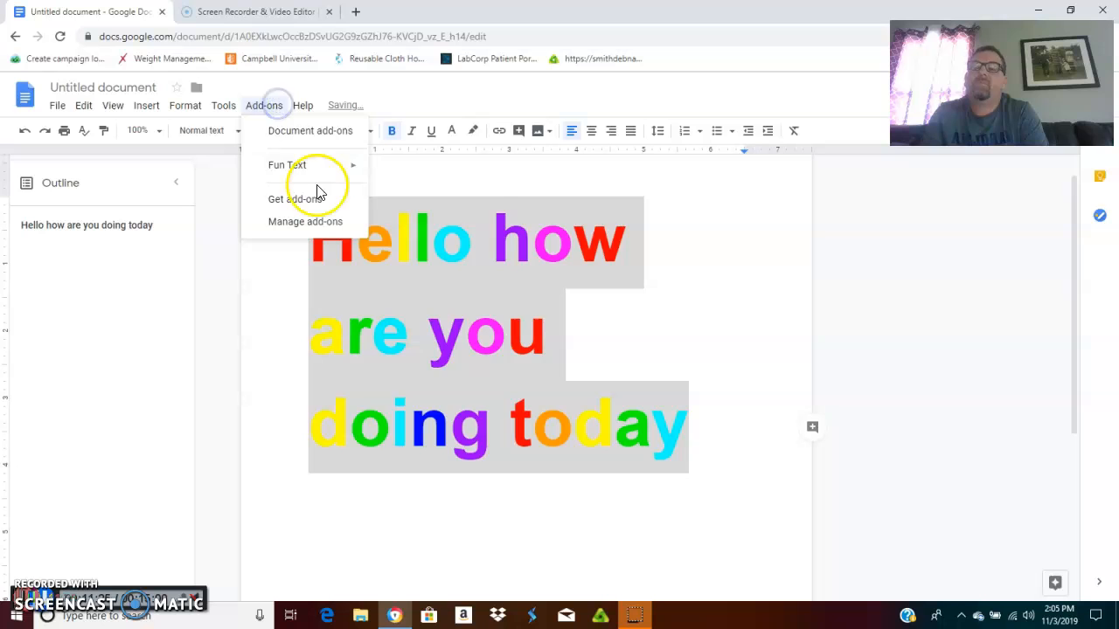
mouse_move(307, 167)
mouse_move(448, 274)
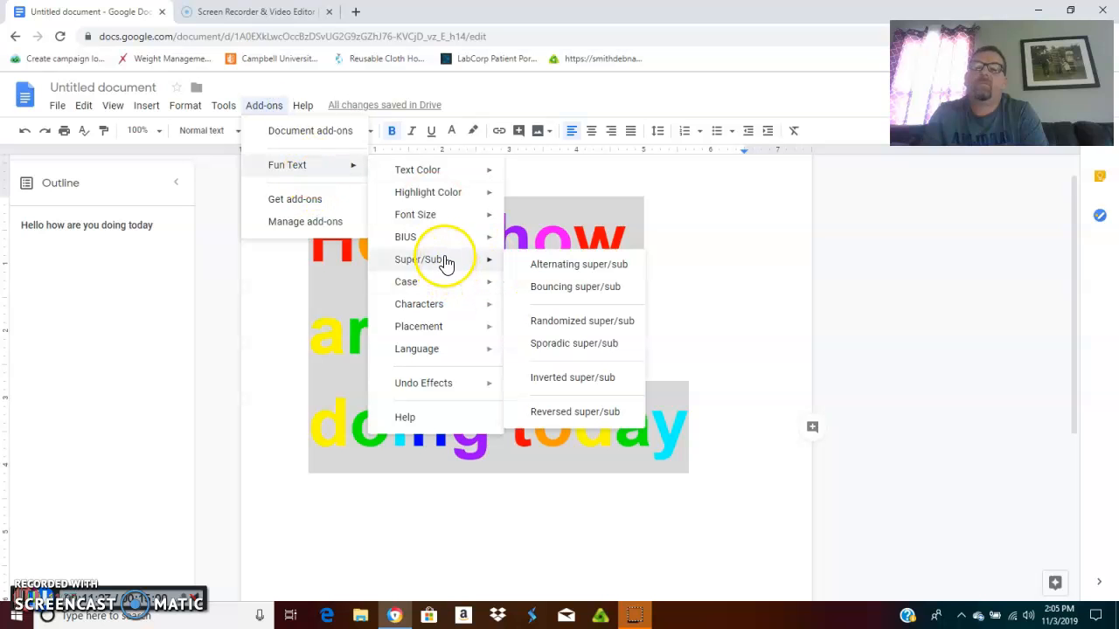
left_click(587, 350)
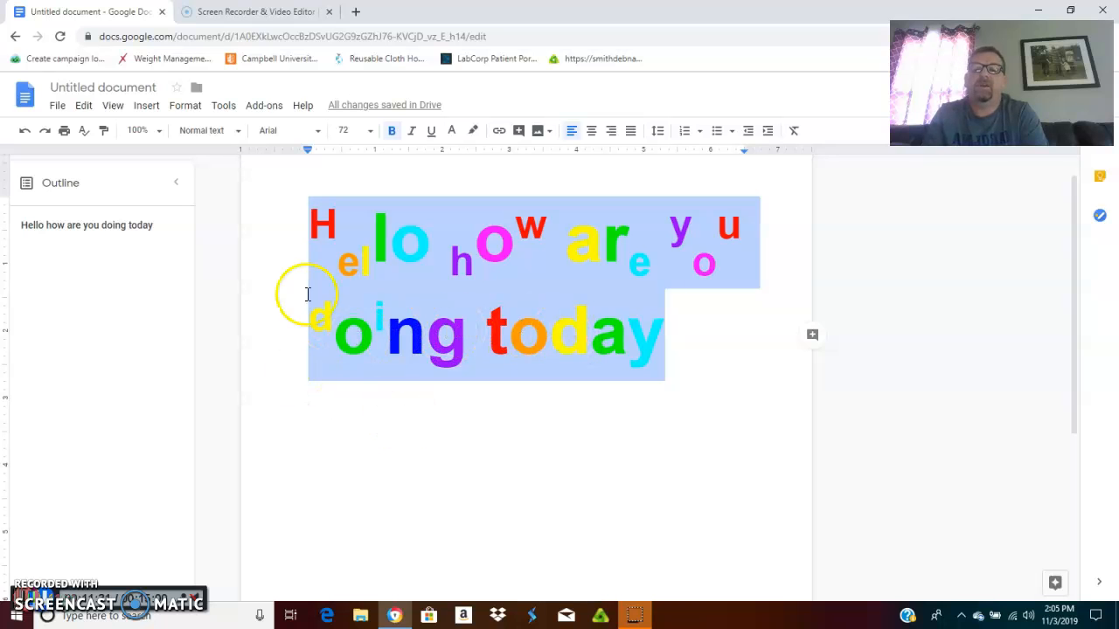
Step: Apply the Fun Text Randomized case effect to the sentence with sporadic super/sub styling, and undo the case change
left_click(271, 105)
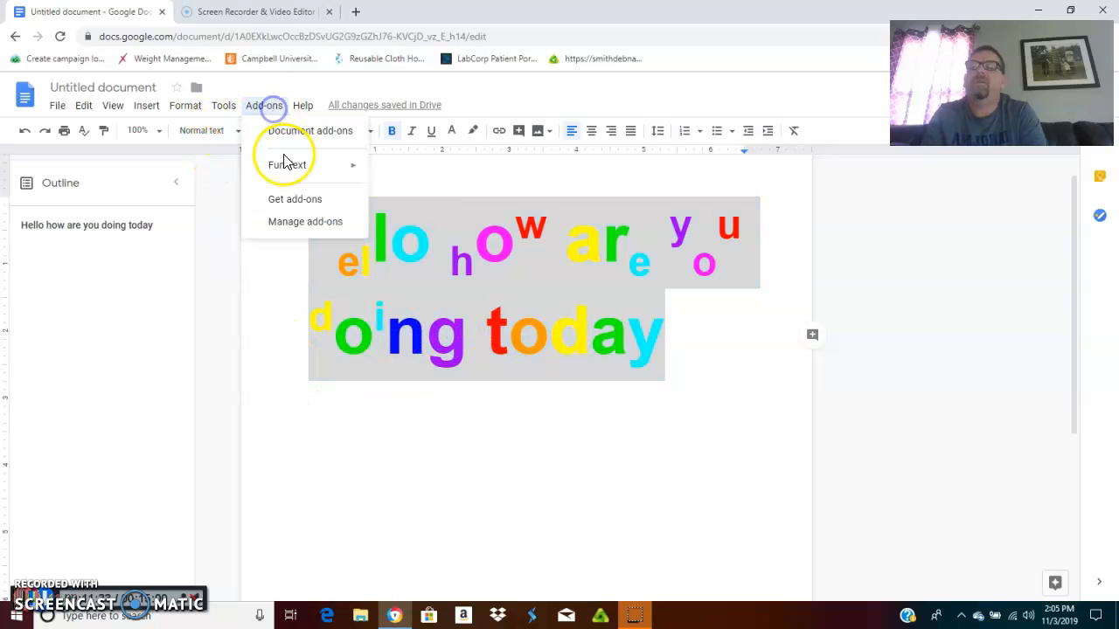
mouse_move(289, 171)
mouse_move(398, 311)
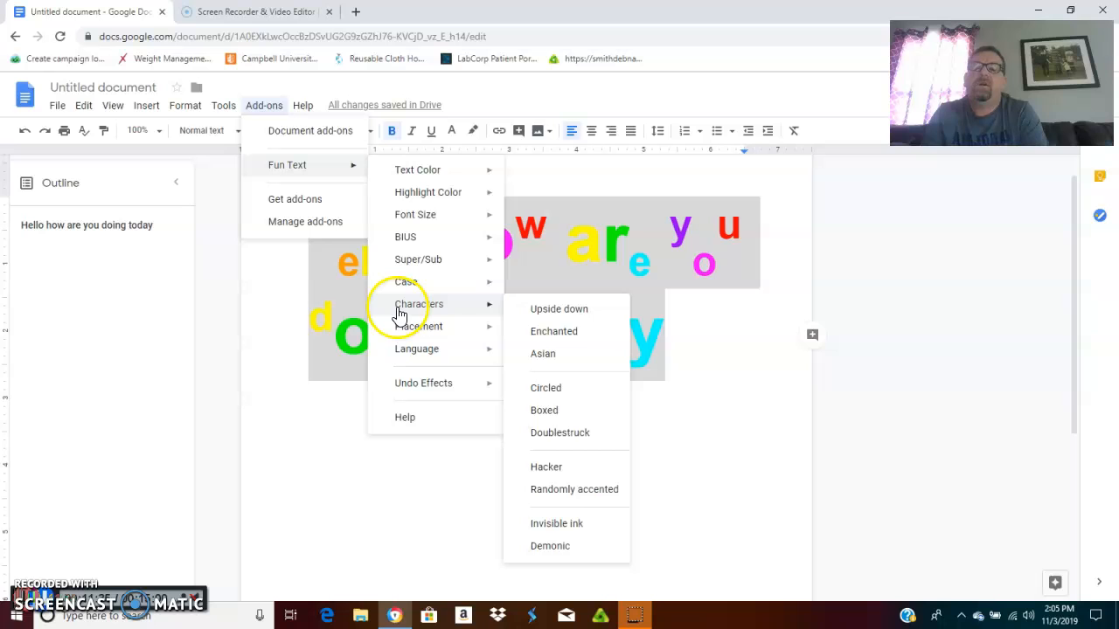
mouse_move(419, 284)
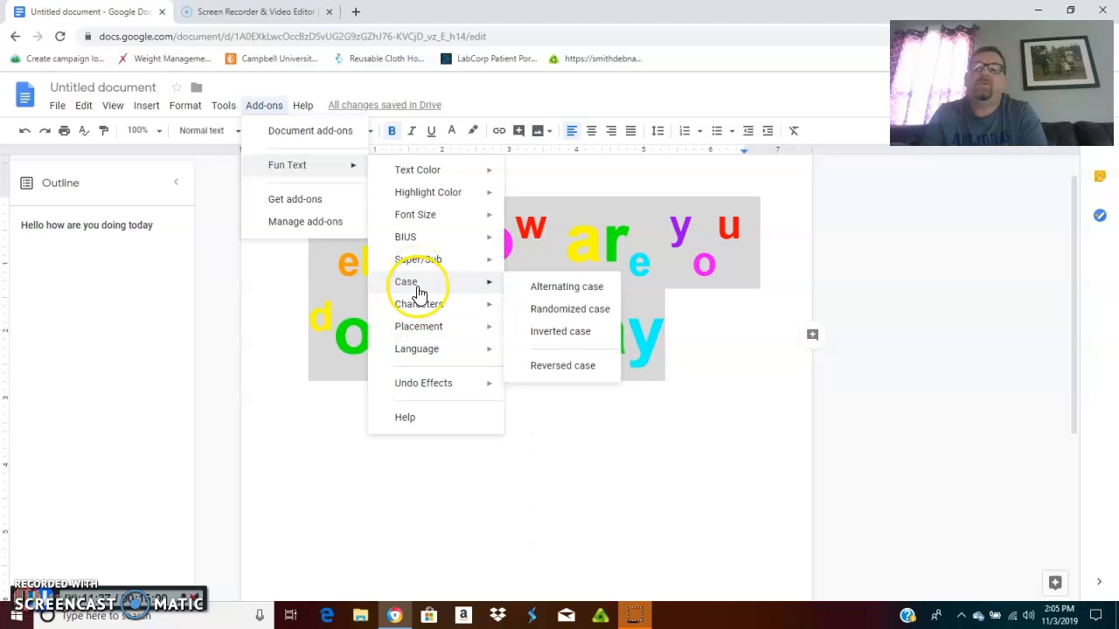
left_click(581, 313)
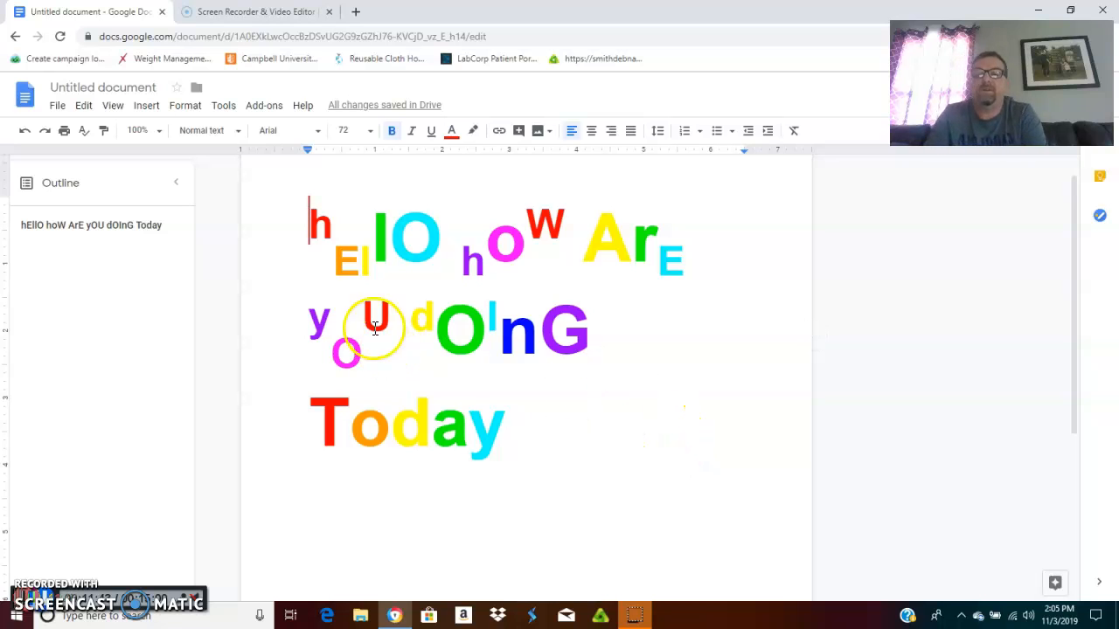
left_click(28, 131)
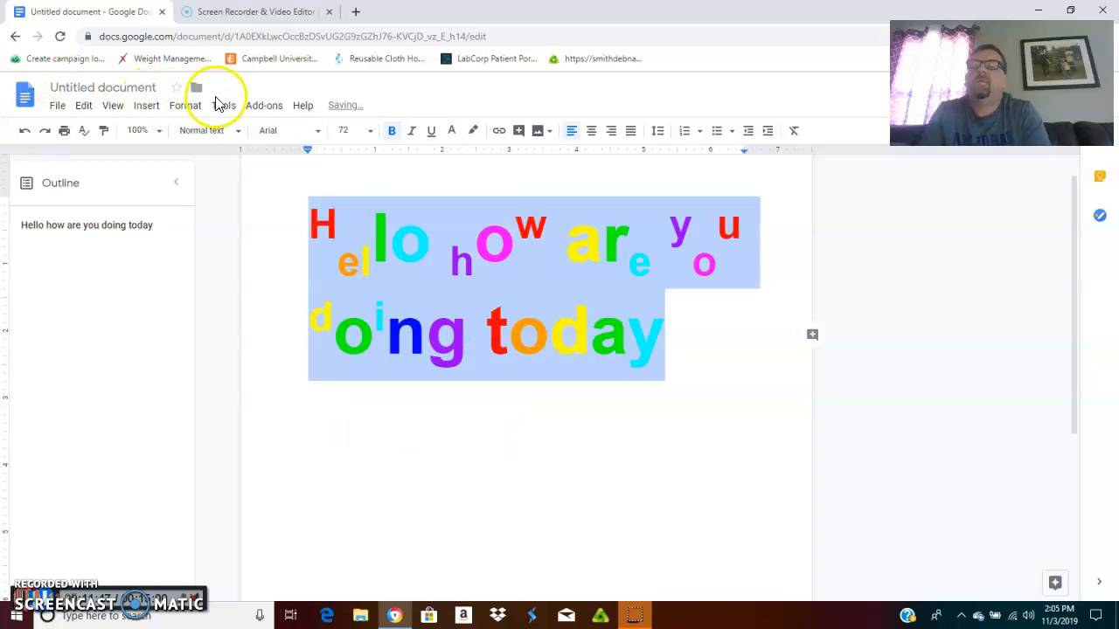
Step: Apply the Fun Text Inverted case effect to the sentence, and undo both the case and super/sub effects
left_click(266, 107)
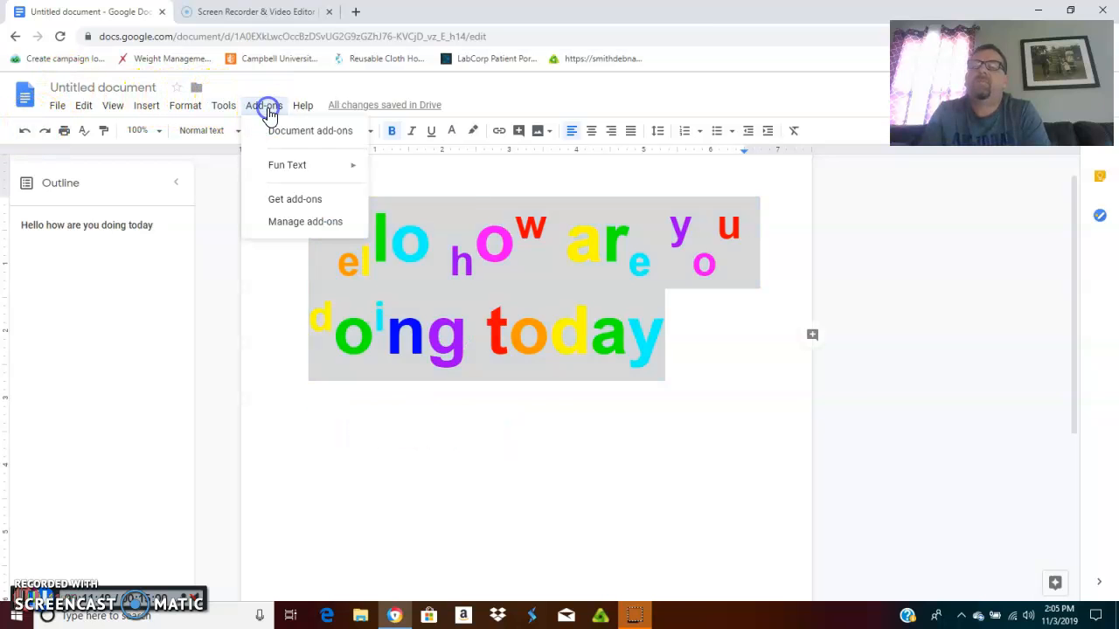
mouse_move(286, 170)
mouse_move(421, 293)
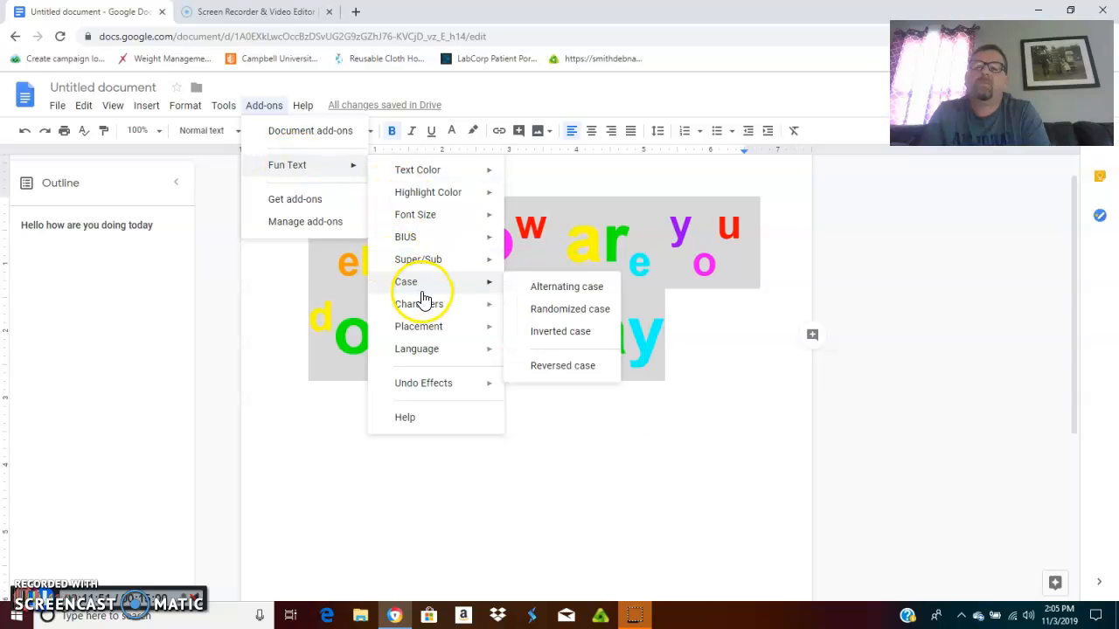
left_click(587, 335)
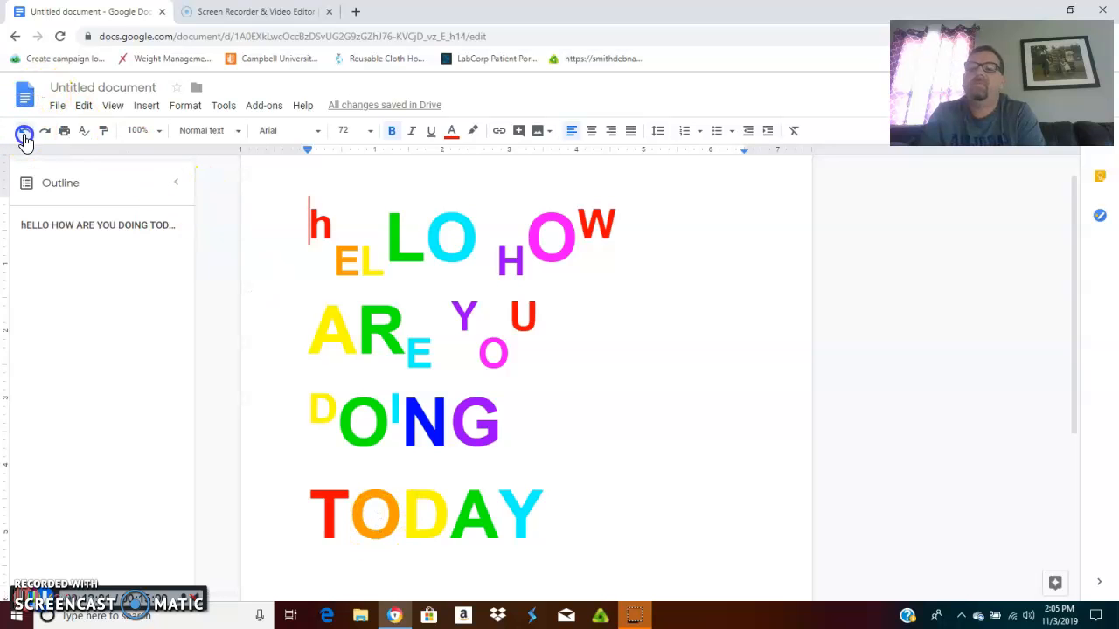
left_click(24, 130)
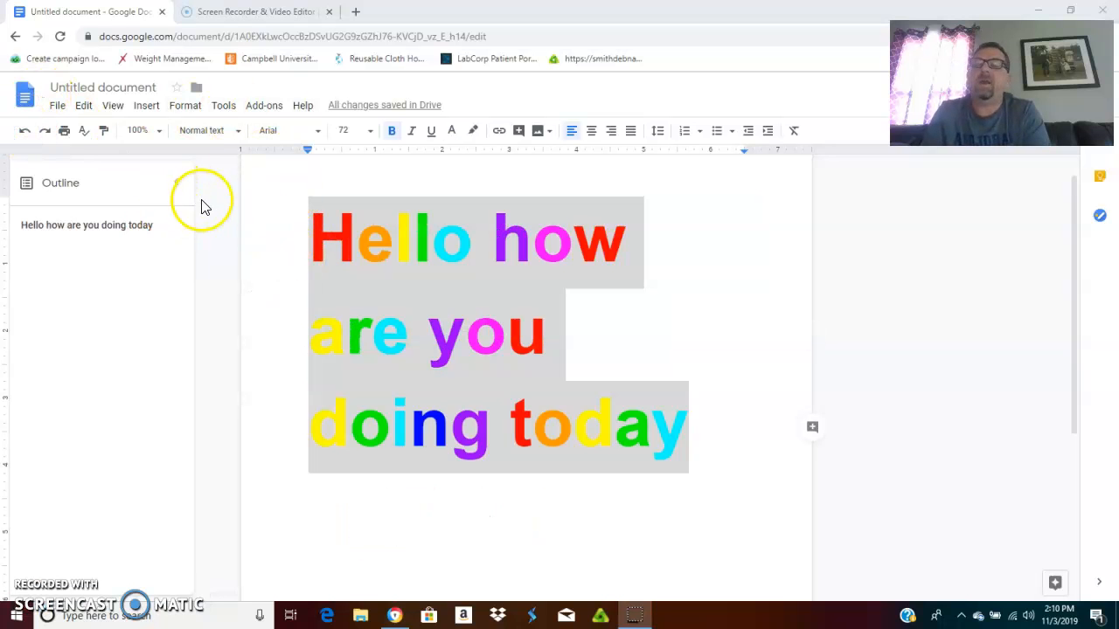
Step: Apply the Fun Text Scrambled words placement effect to the whole sentence
left_click(262, 110)
mouse_move(281, 174)
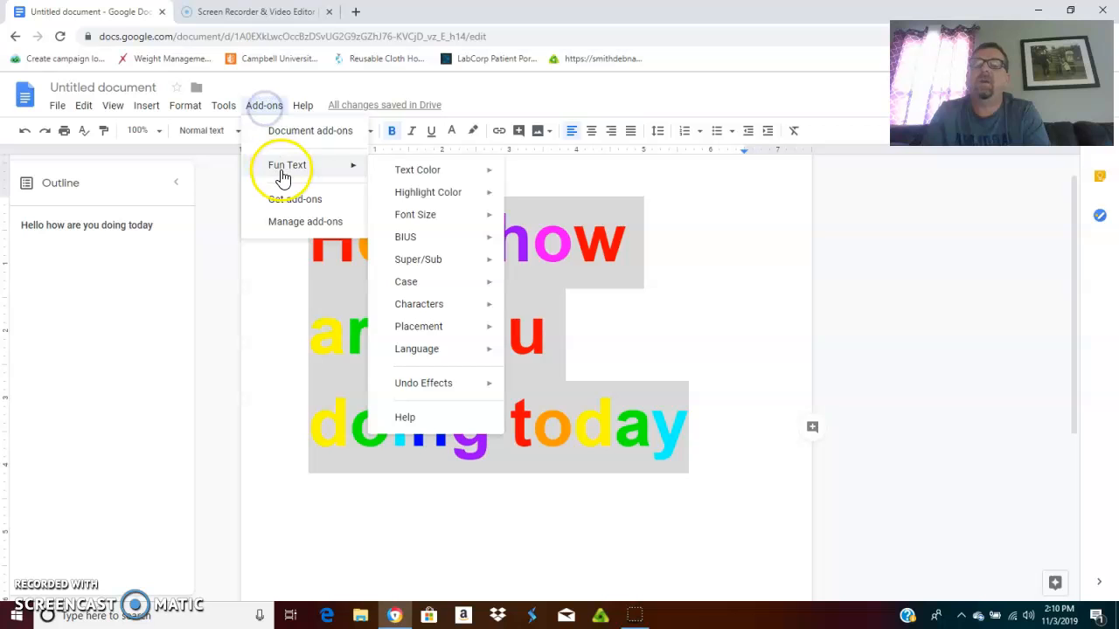
mouse_move(427, 335)
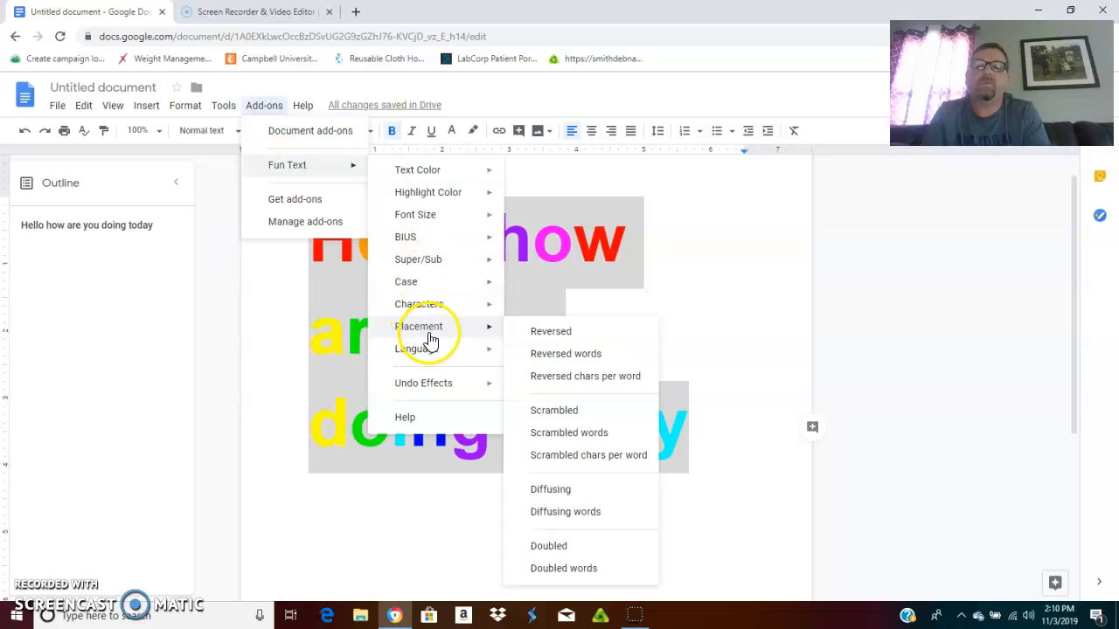
left_click(569, 435)
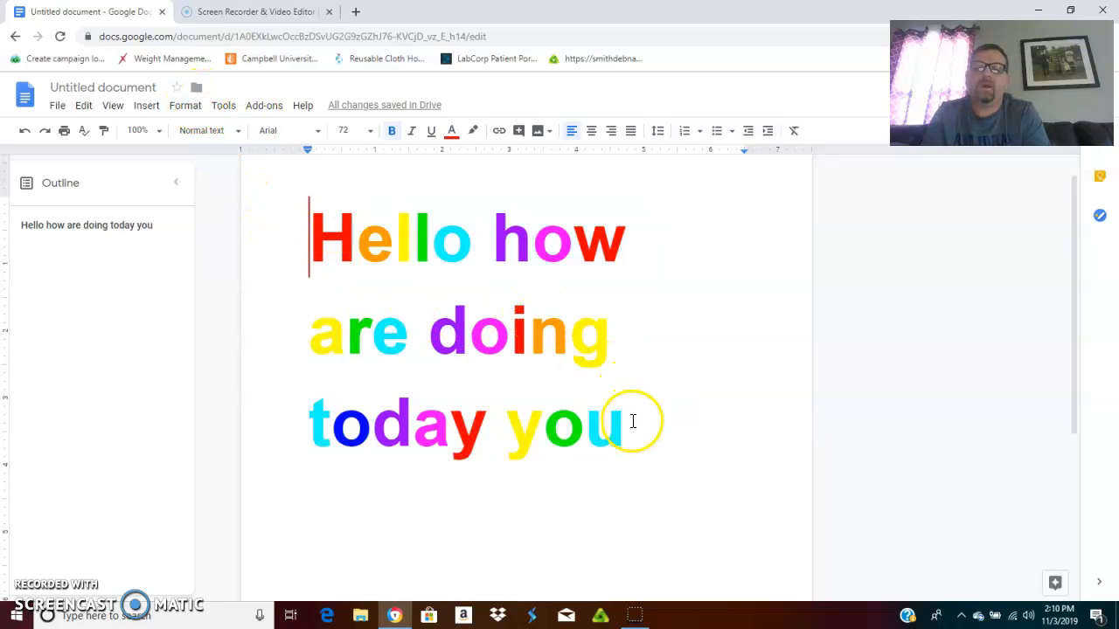
Step: Select the scrambled sentence and apply the Fun Text Scrambled words placement effect a second time
left_click_drag(632, 422, 296, 284)
left_click(264, 105)
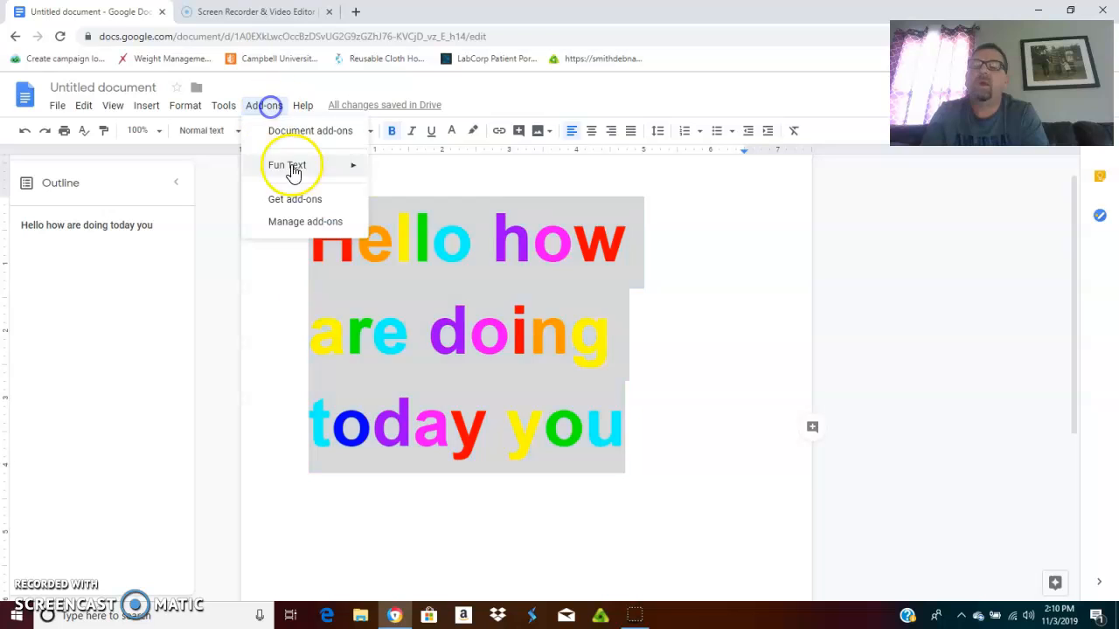
mouse_move(306, 178)
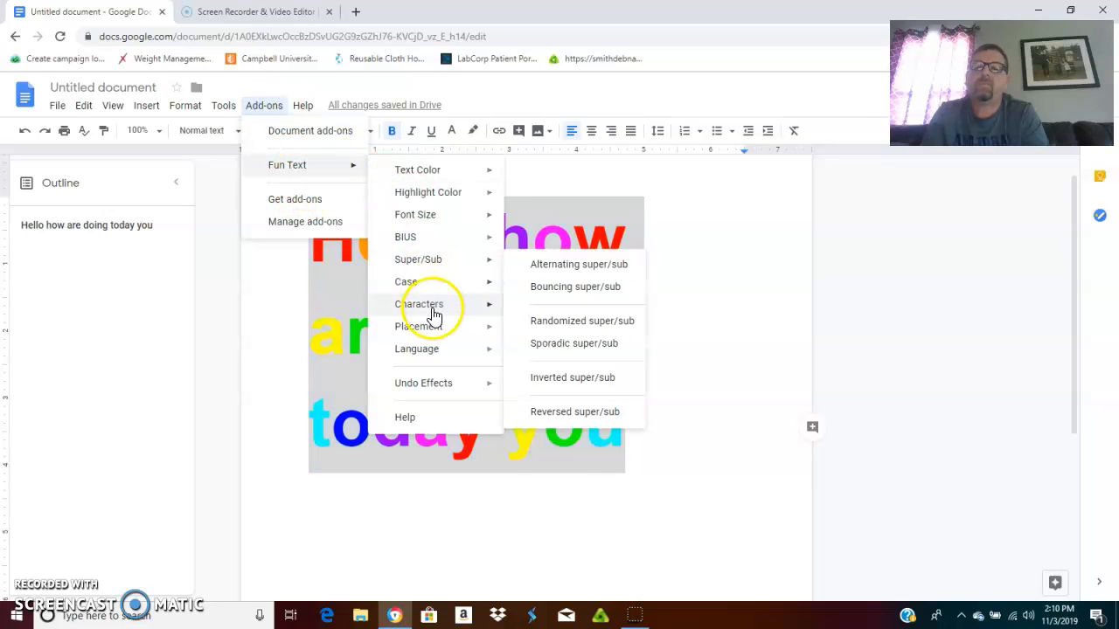
mouse_move(434, 337)
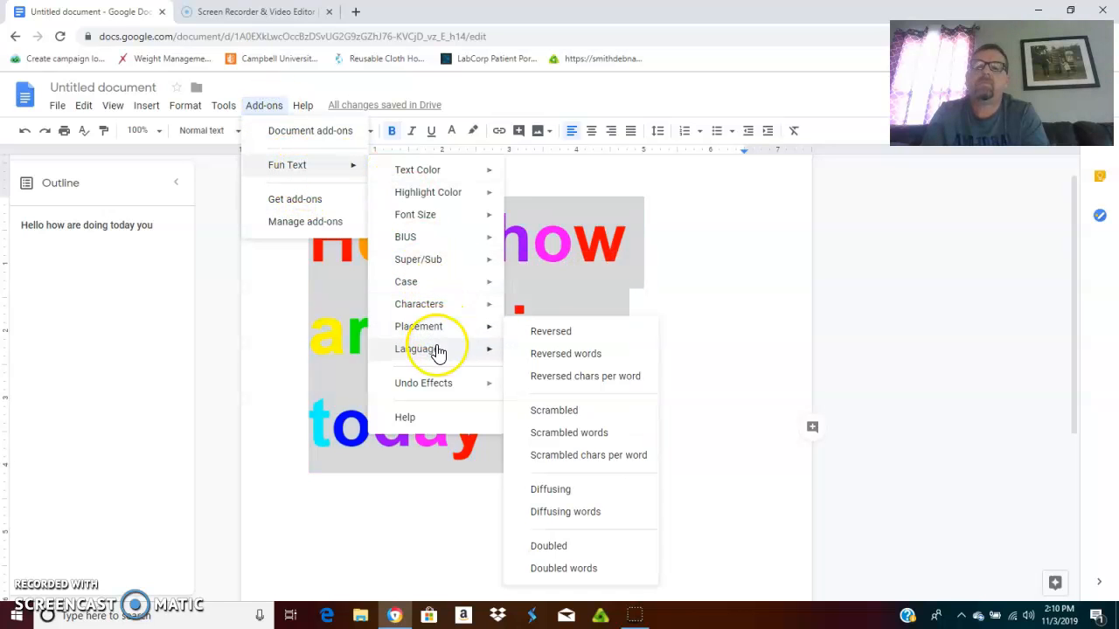
left_click(584, 435)
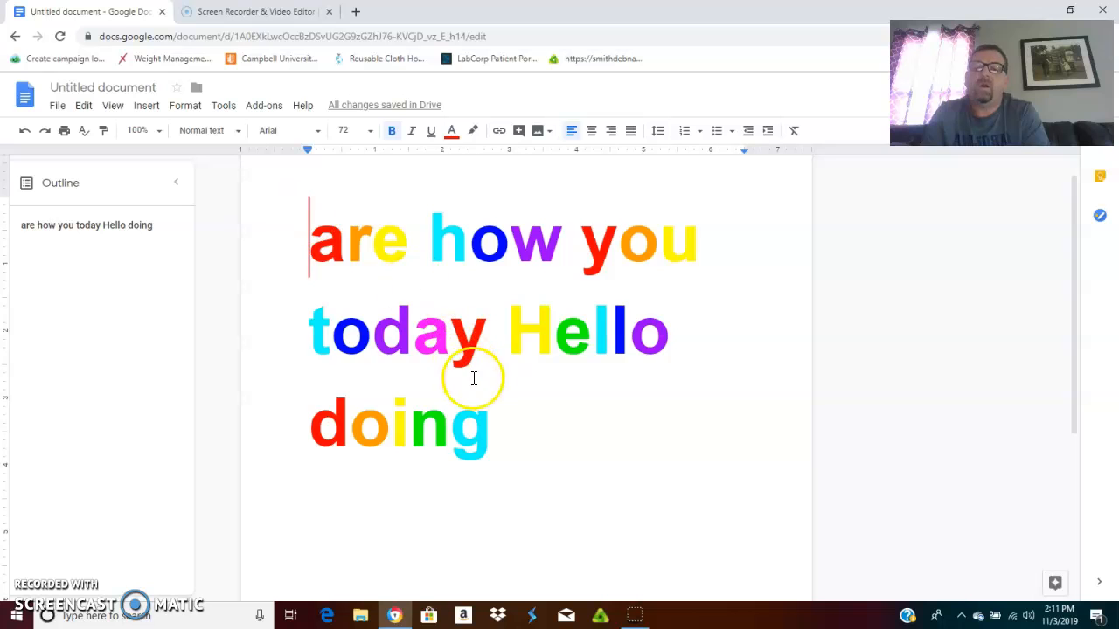
Step: Select the whole scrambled sentence, apply the Fun Text Diffusing placement effect, and undo it
left_click_drag(502, 432, 278, 257)
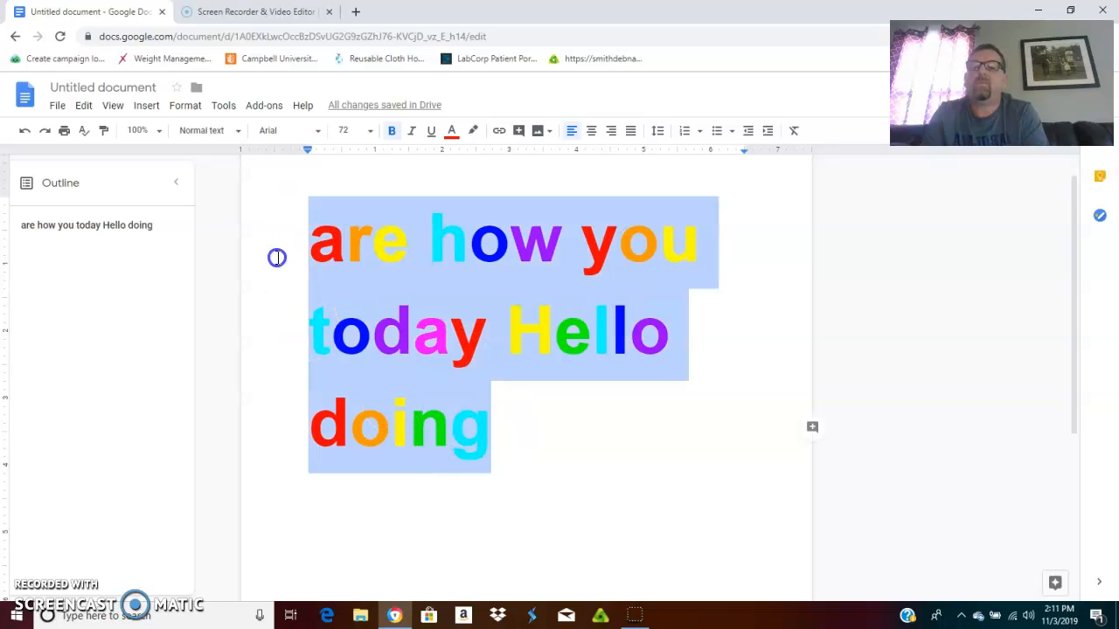
left_click(264, 105)
mouse_move(312, 164)
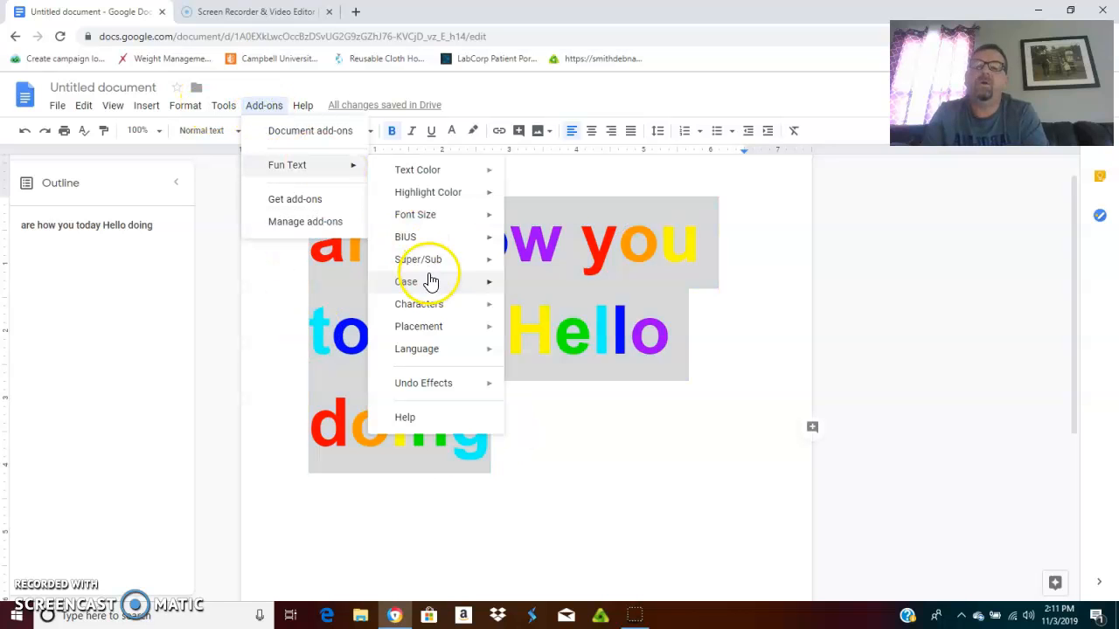
mouse_move(424, 332)
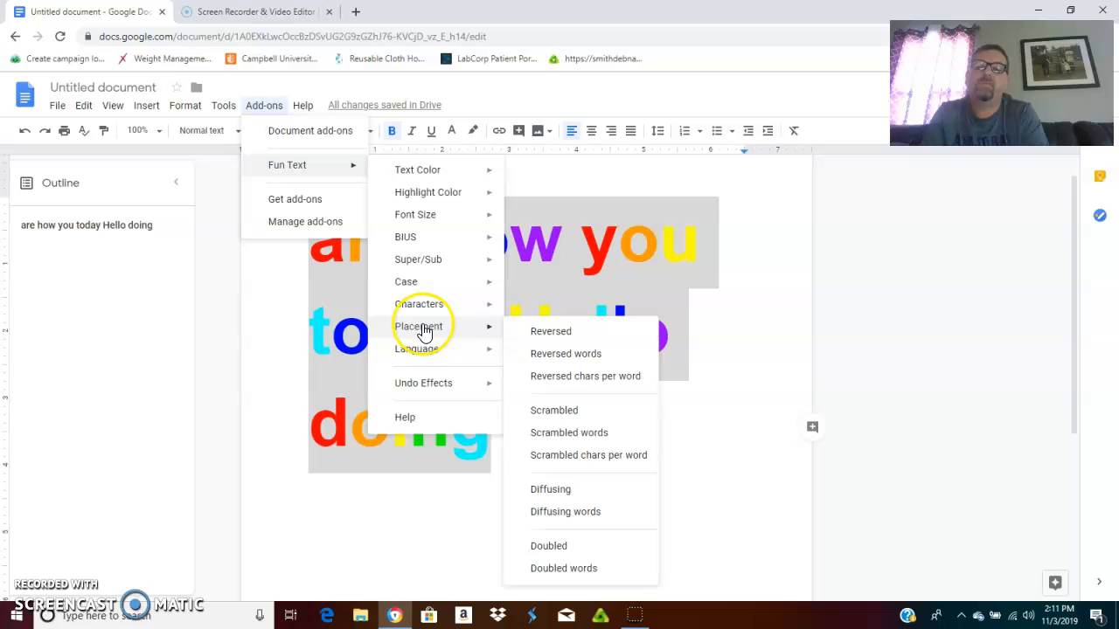
left_click(561, 495)
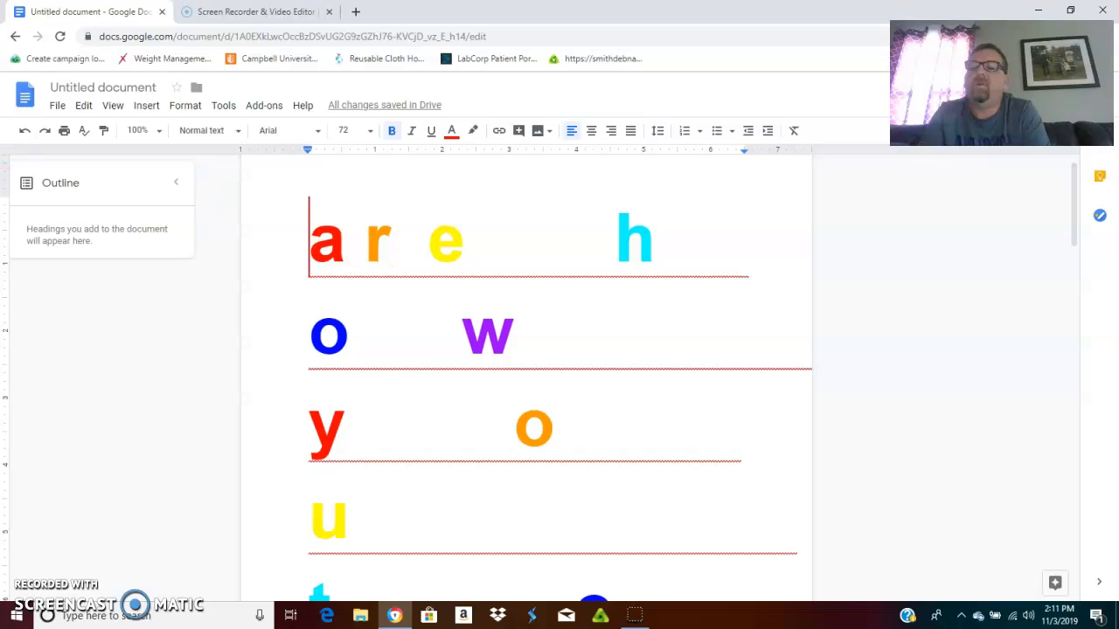
left_click(24, 132)
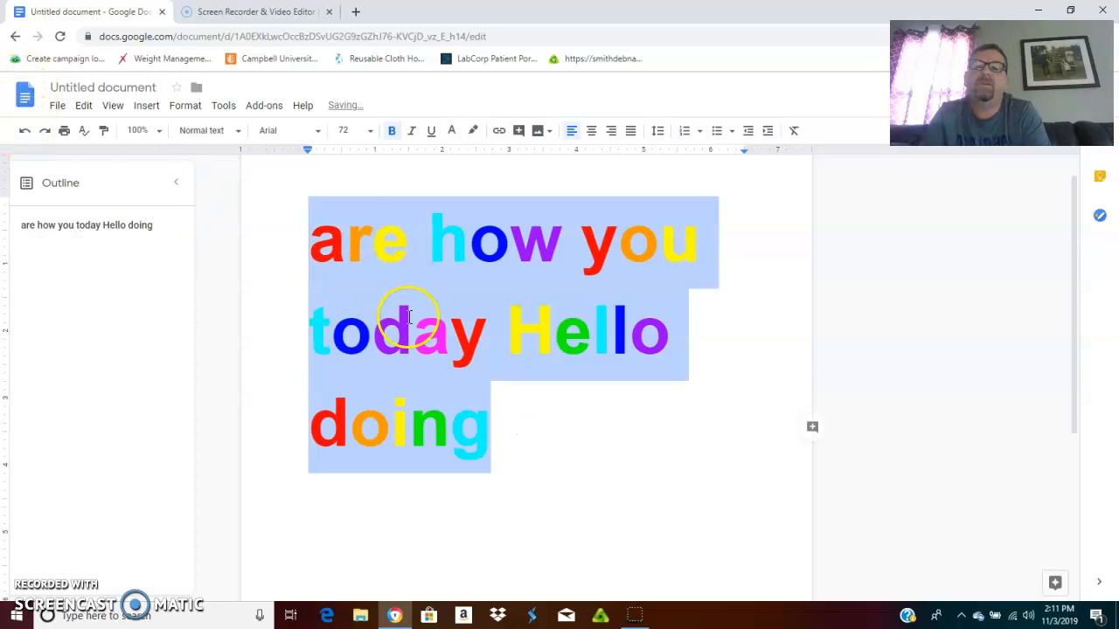
Step: Apply the Fun Text Diffusing words placement effect to the sentence, and undo both it and the preceding word scramble
left_click(261, 106)
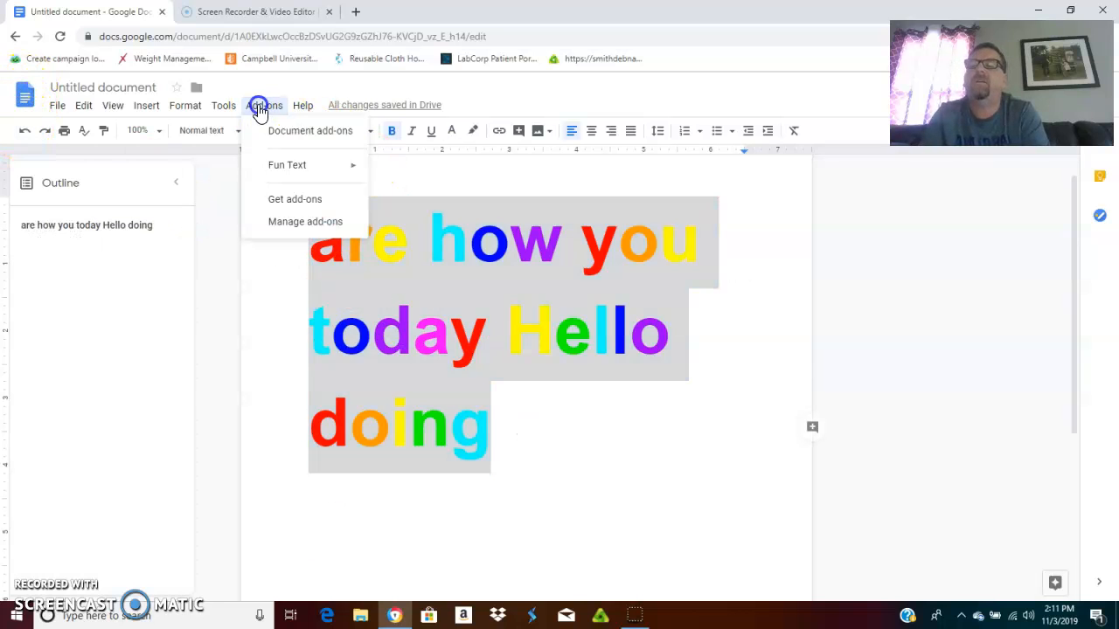
mouse_move(276, 168)
mouse_move(430, 333)
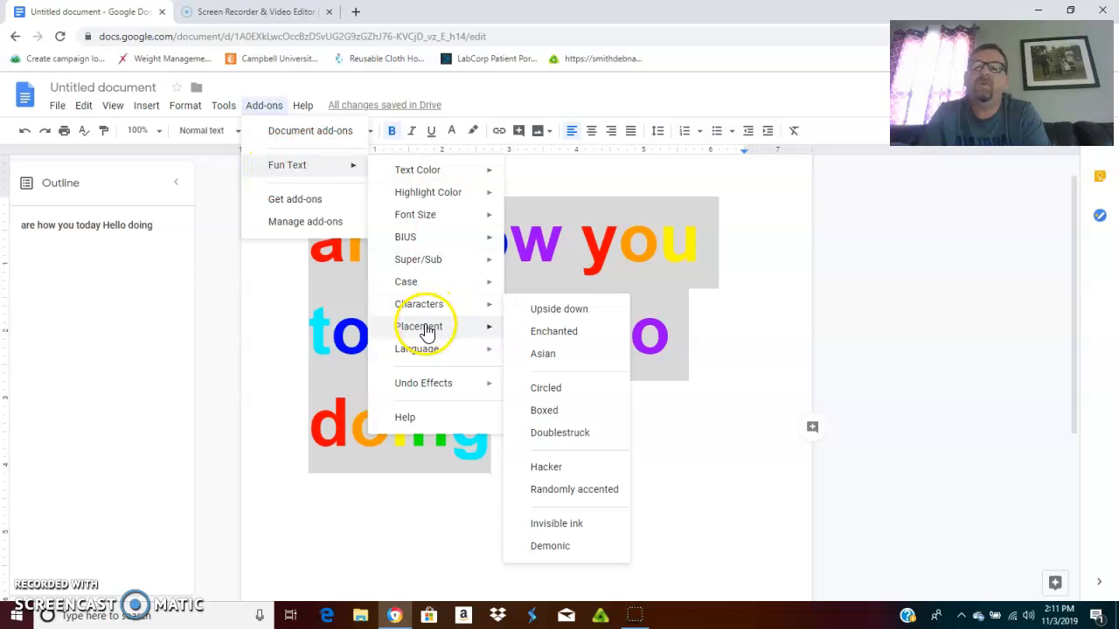
left_click(554, 513)
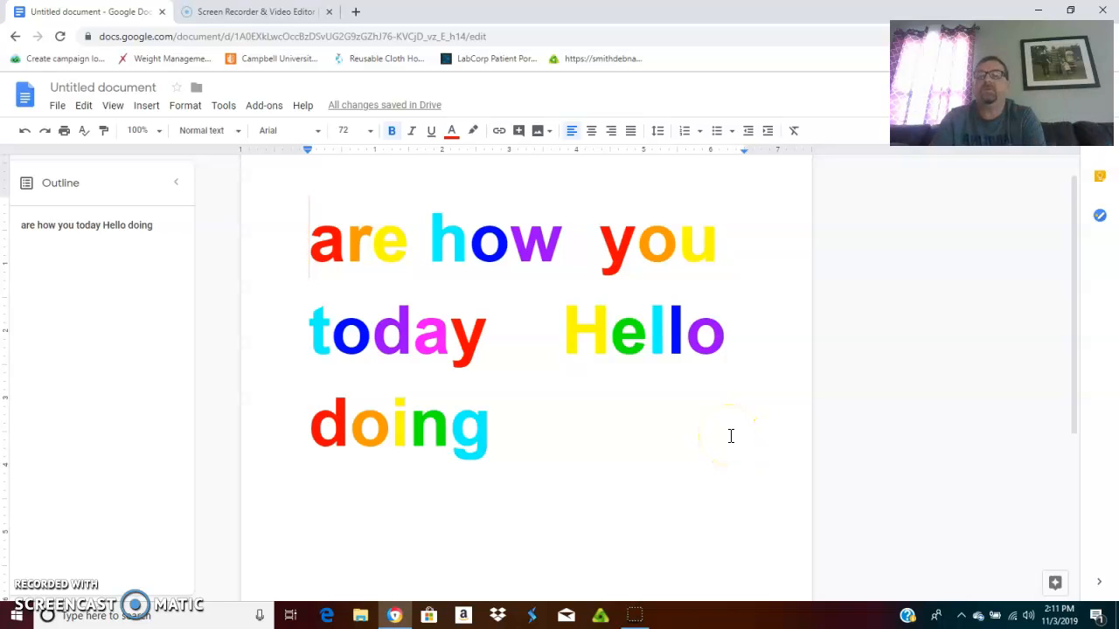
left_click(27, 134)
left_click(27, 134)
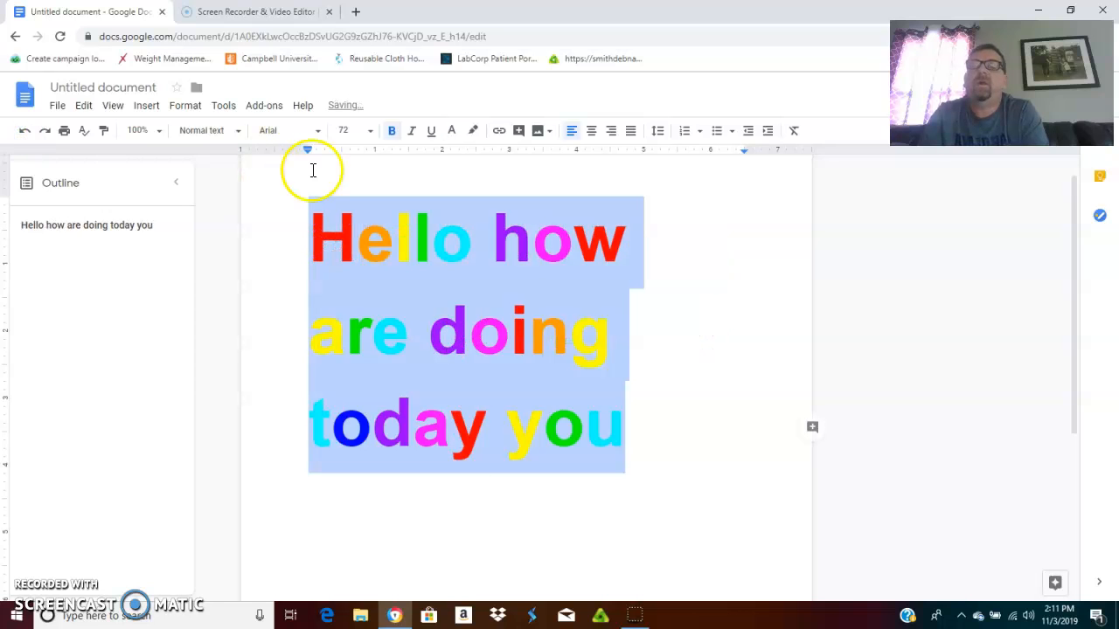
Step: Apply the Fun Text Gibberish language effect to the selected sentence, and undo it
left_click(264, 107)
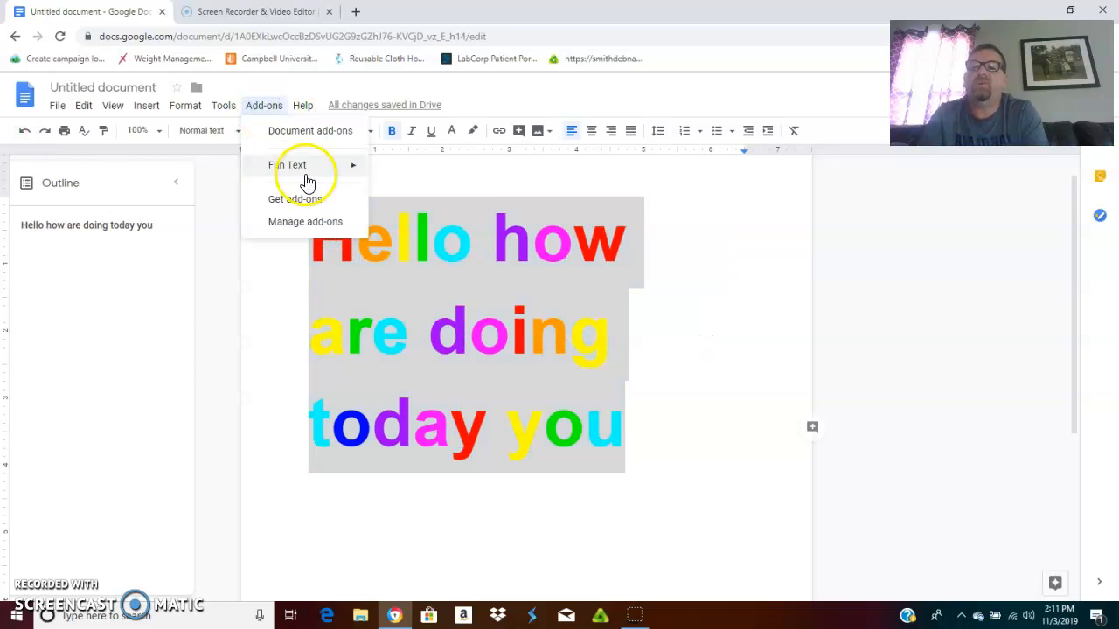
mouse_move(306, 183)
mouse_move(437, 349)
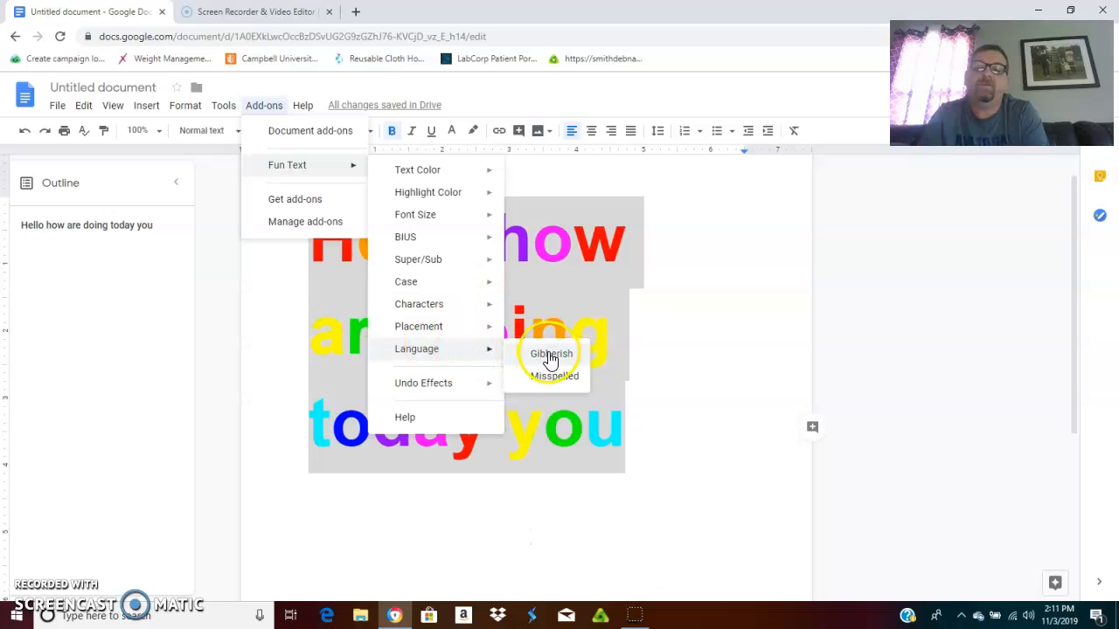
left_click(551, 355)
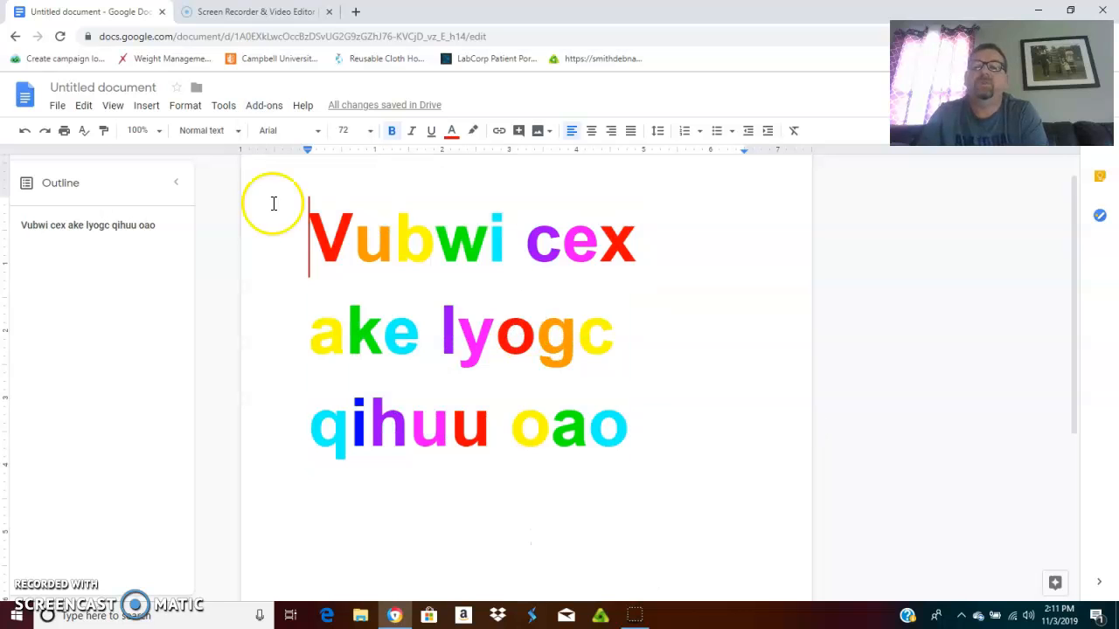
left_click(21, 131)
Step: Apply the Fun Text Misspelled language effect to the selected sentence, and undo it
left_click(267, 106)
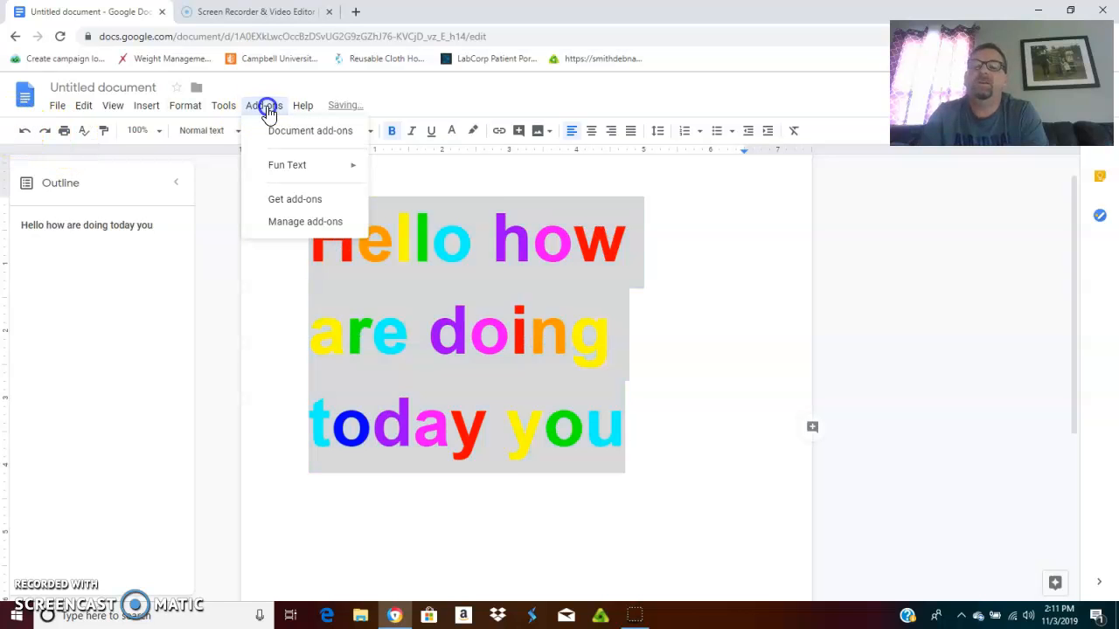
mouse_move(280, 174)
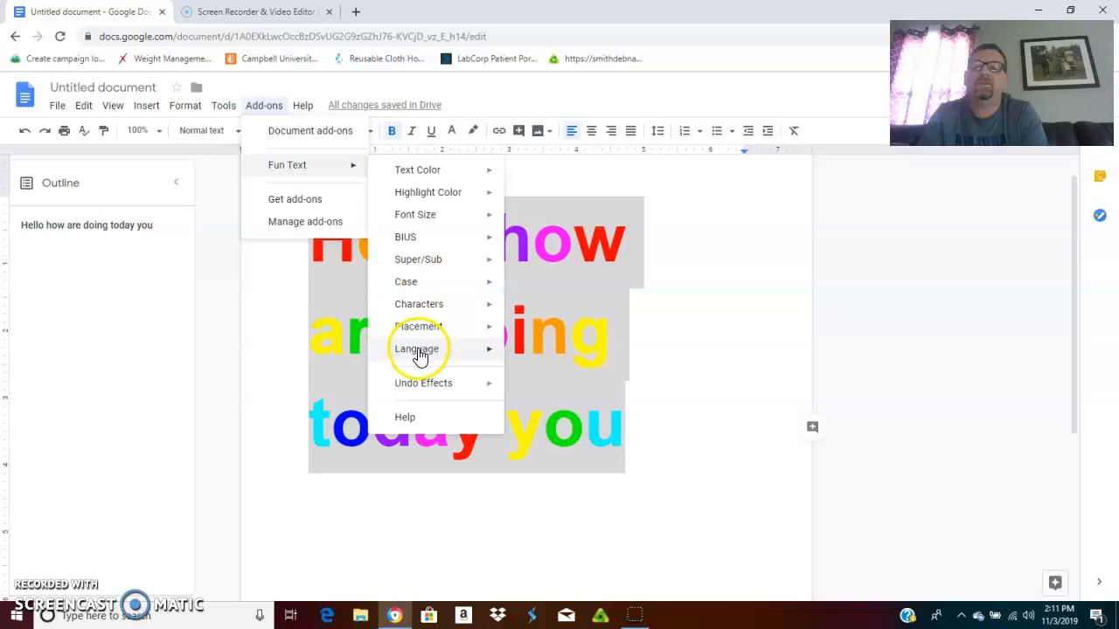
mouse_move(429, 357)
left_click(544, 377)
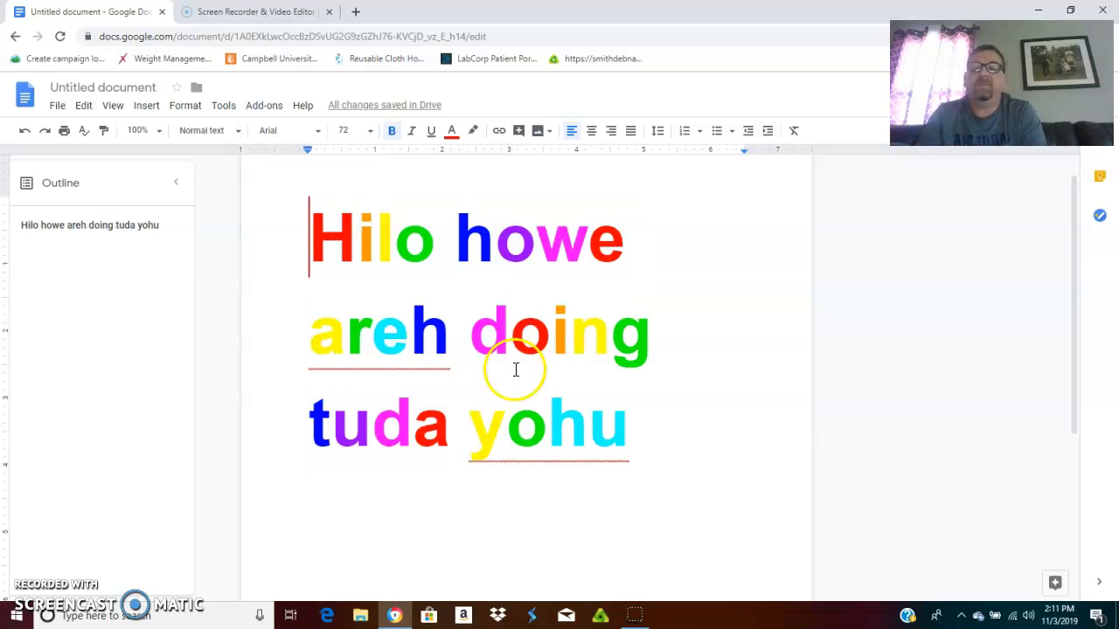
left_click(26, 133)
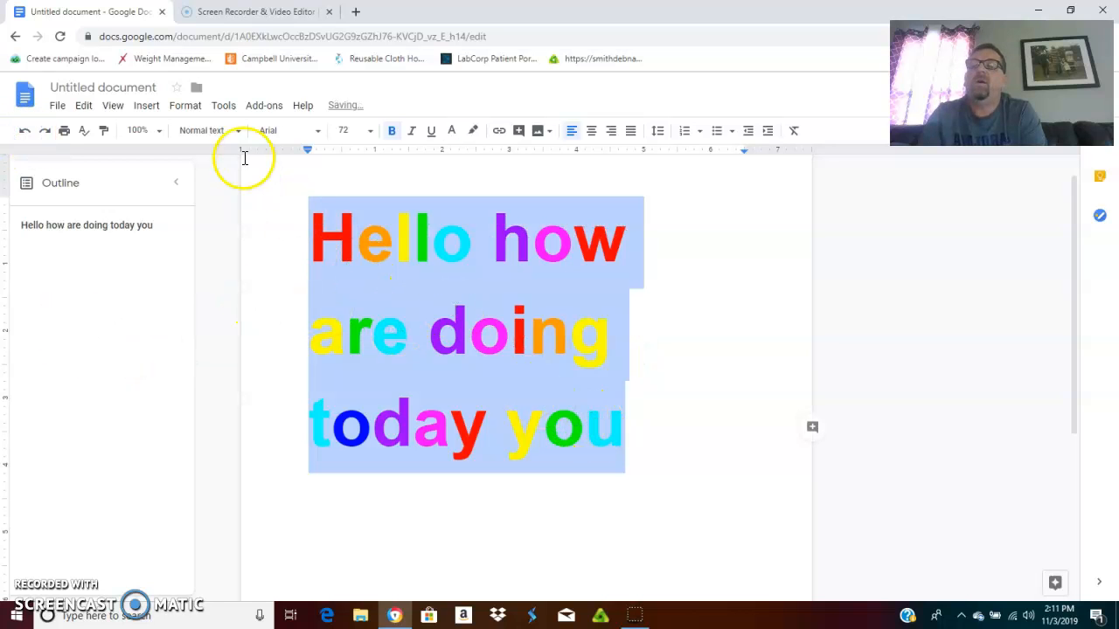
Step: Apply the Fun Text Scrambled words placement effect to the restored sentence, and undo it
left_click(267, 106)
mouse_move(282, 166)
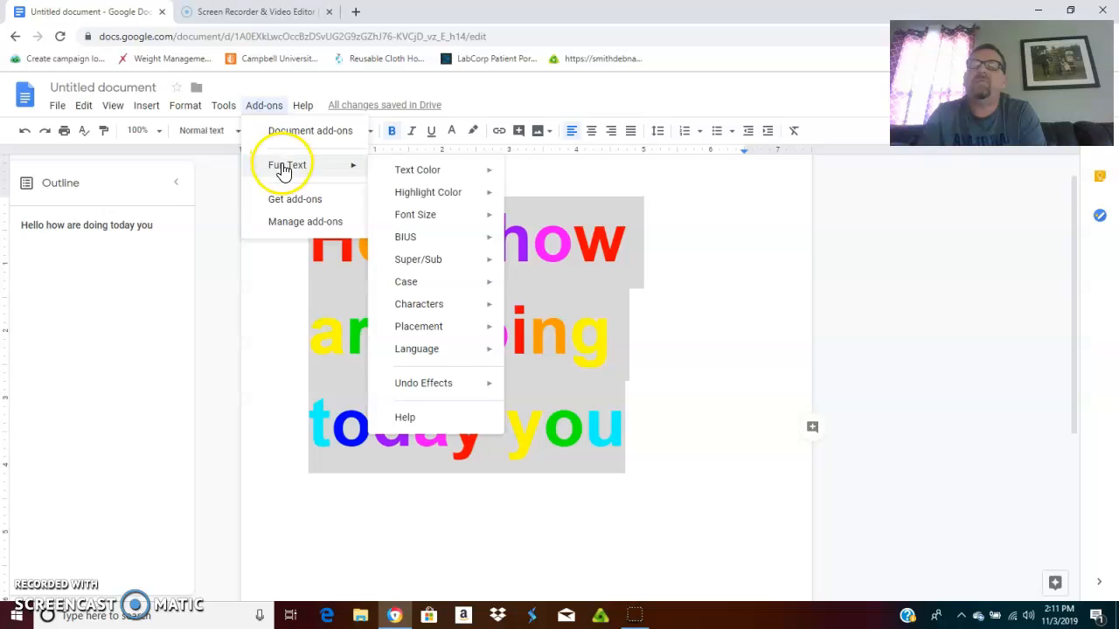
mouse_move(440, 338)
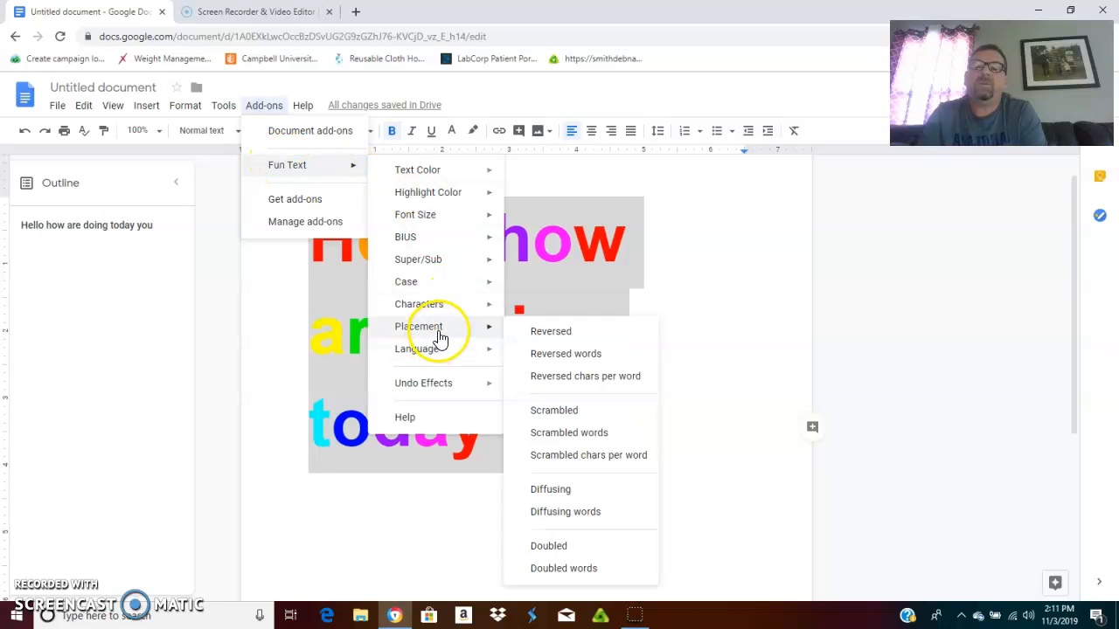
left_click(586, 441)
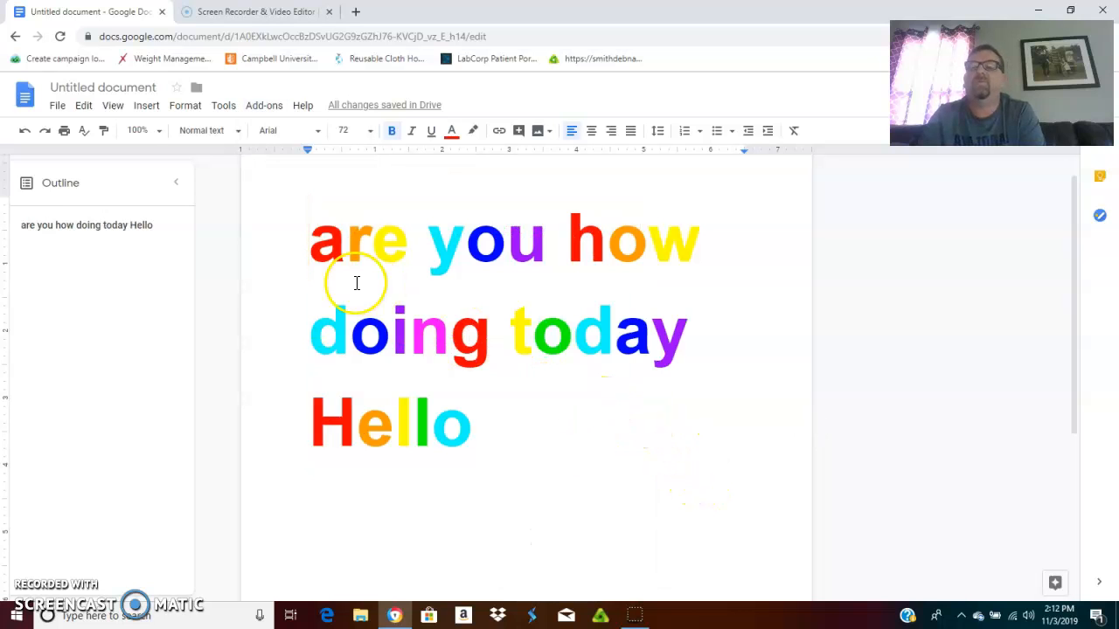
left_click(21, 131)
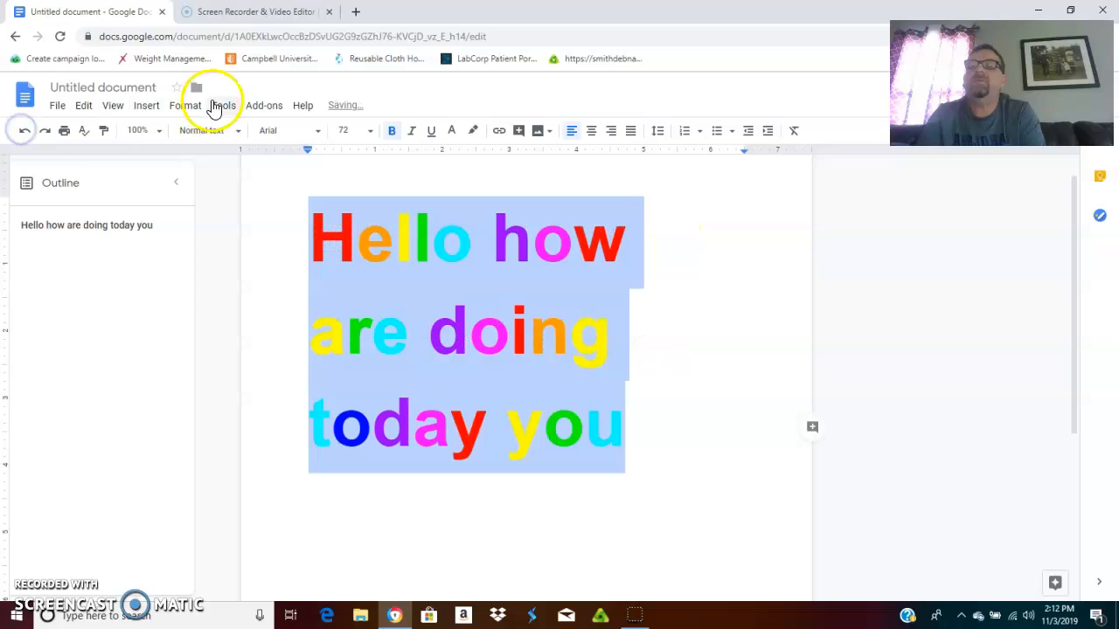
Step: Apply the Fun Text Demonic characters effect to the selected sentence, and undo it
left_click(264, 104)
mouse_move(288, 175)
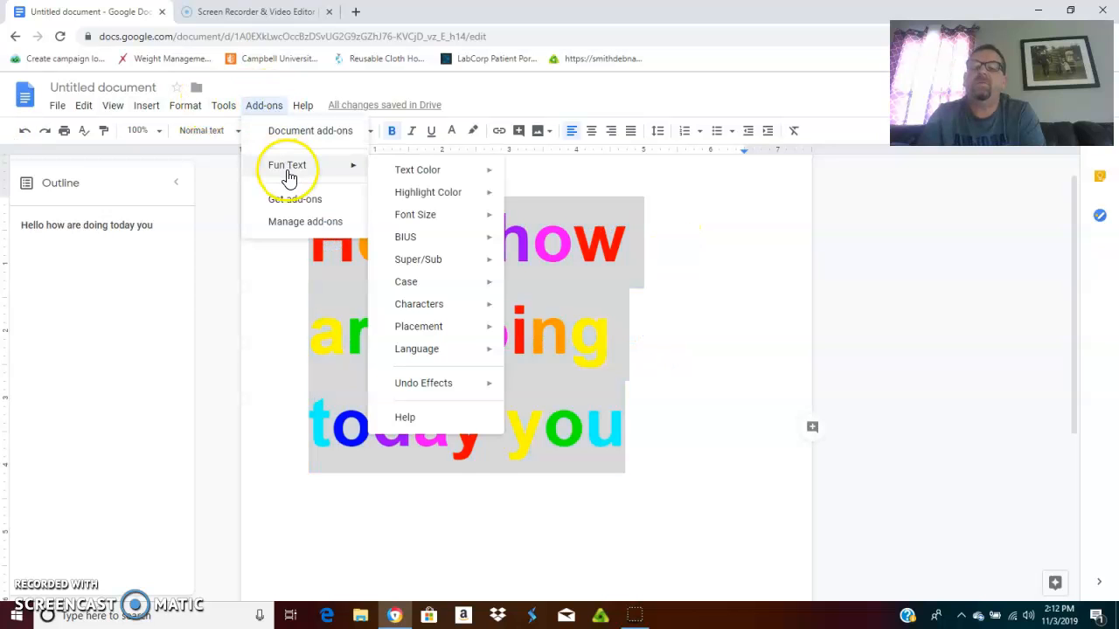
mouse_move(427, 295)
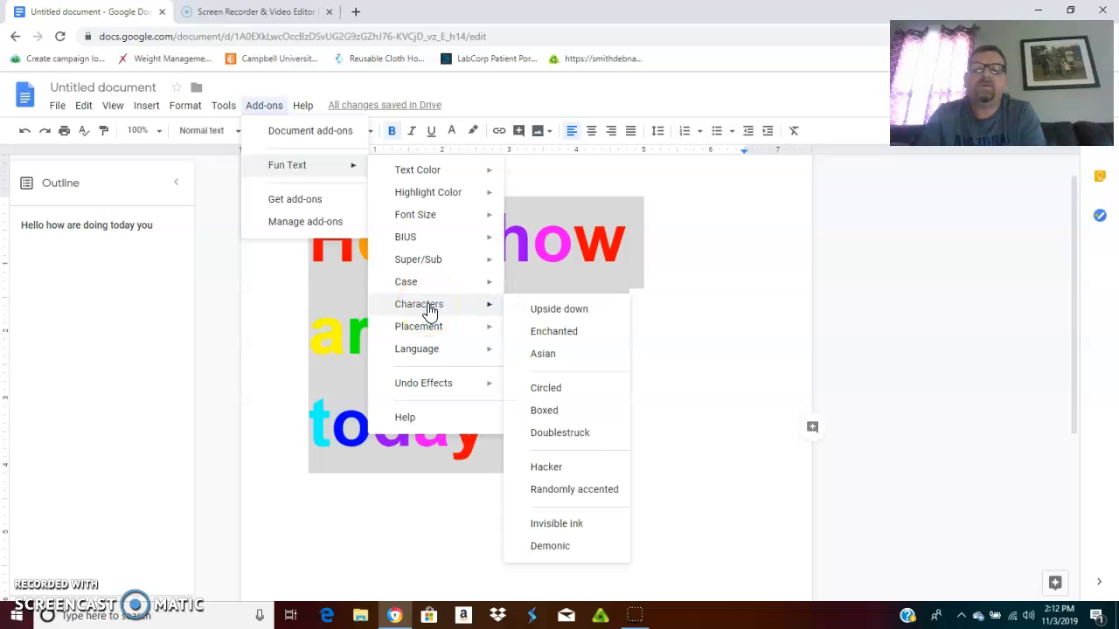
left_click(543, 410)
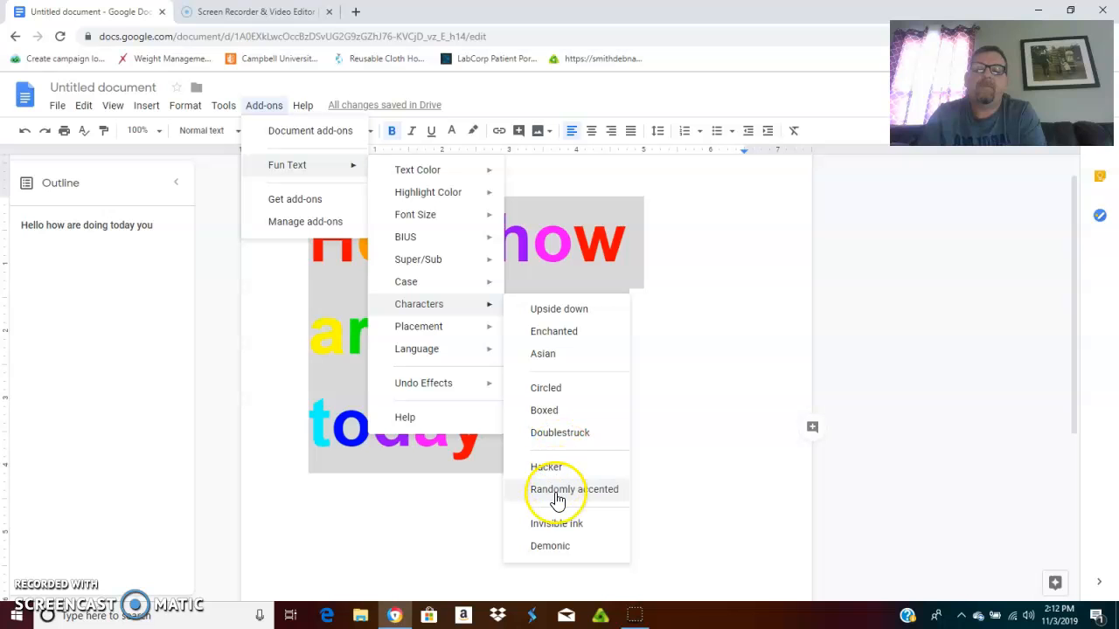
left_click(553, 546)
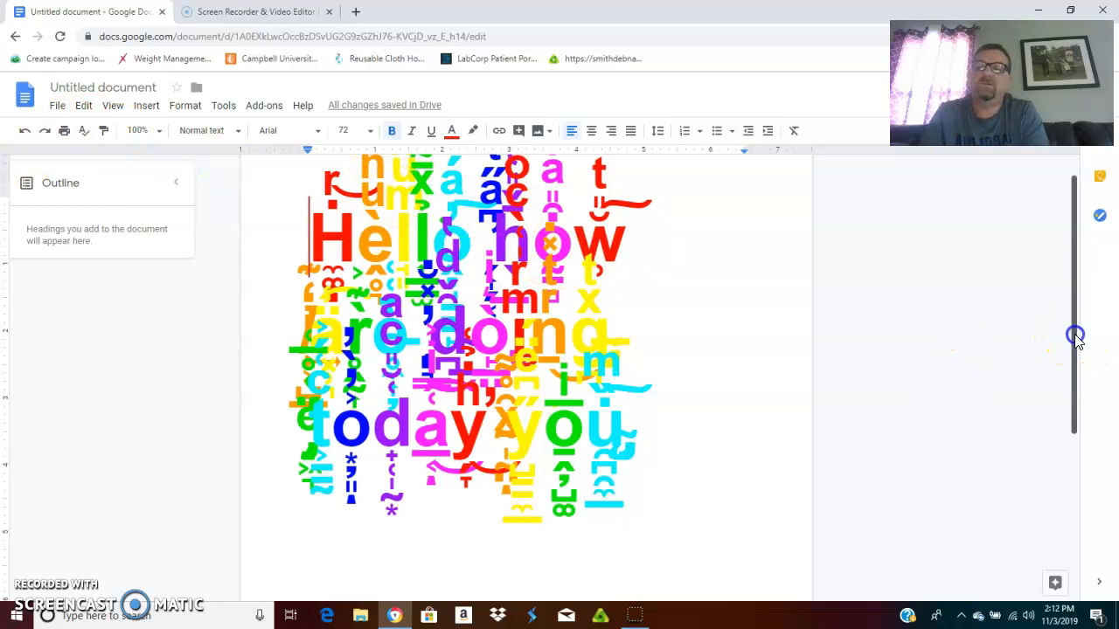
scroll(1074, 332, "up", 1)
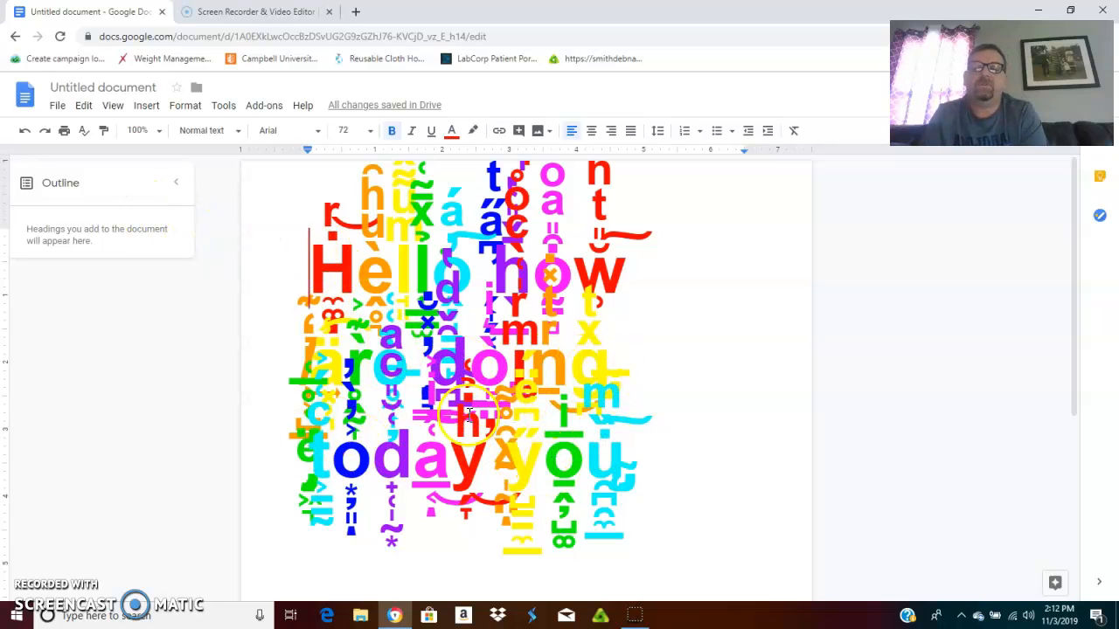
left_click(22, 132)
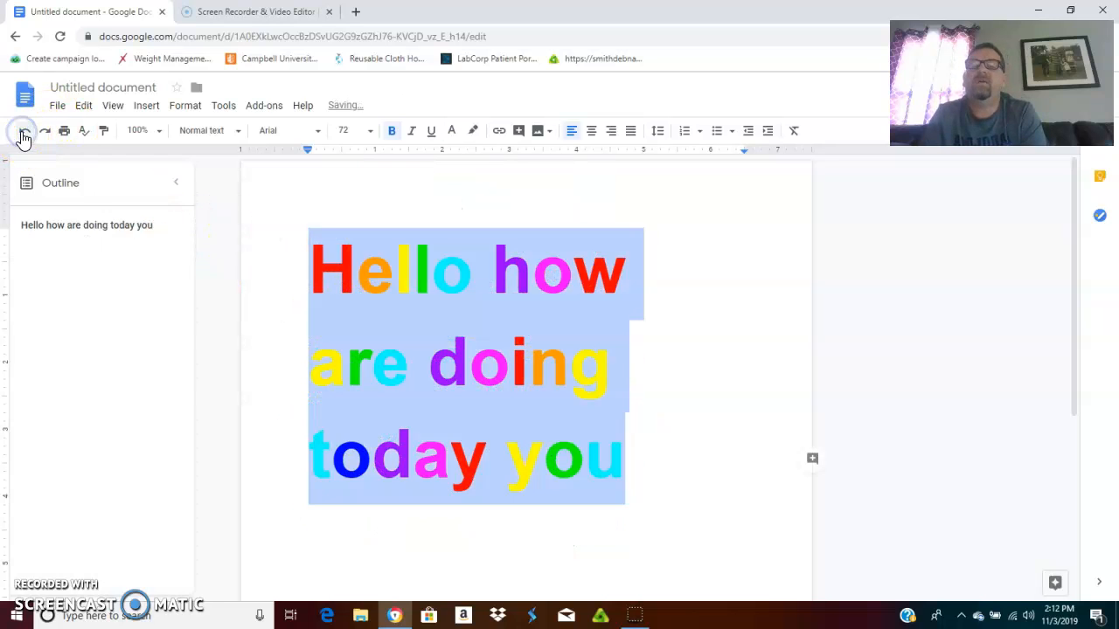
Step: Apply the Fun Text Doubled placement effect to the selected sentence, and undo it
left_click(223, 106)
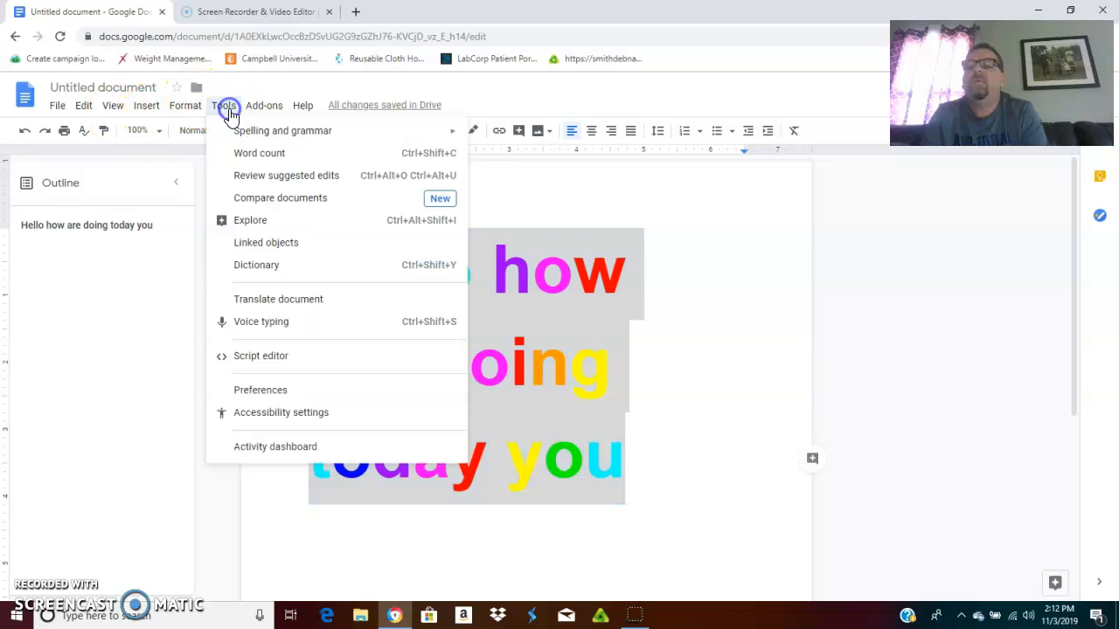
mouse_move(278, 101)
mouse_move(287, 166)
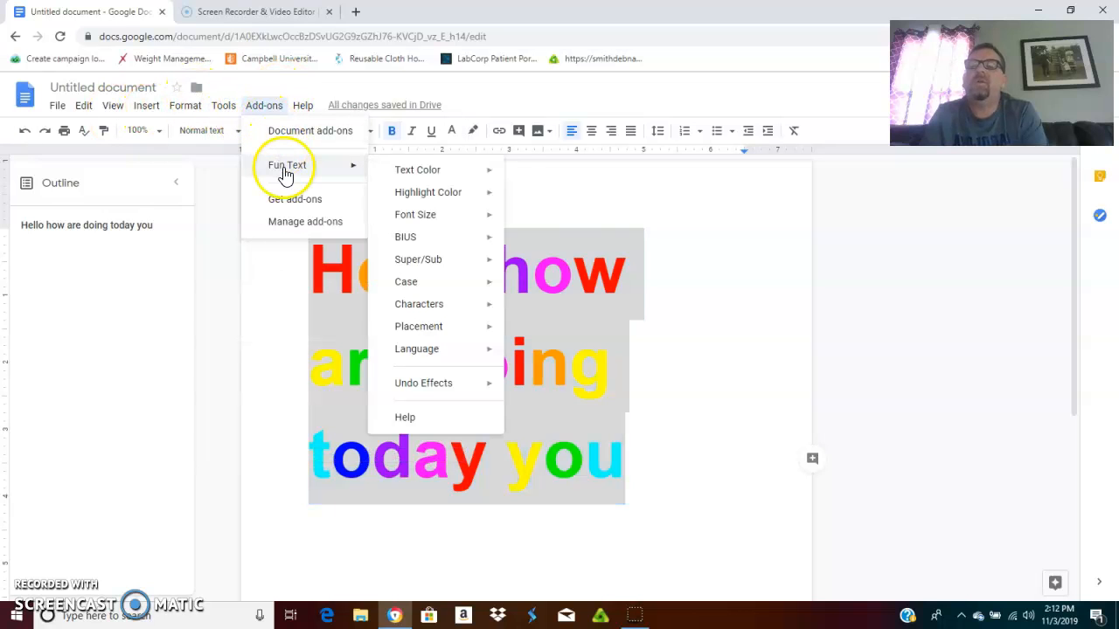
mouse_move(434, 216)
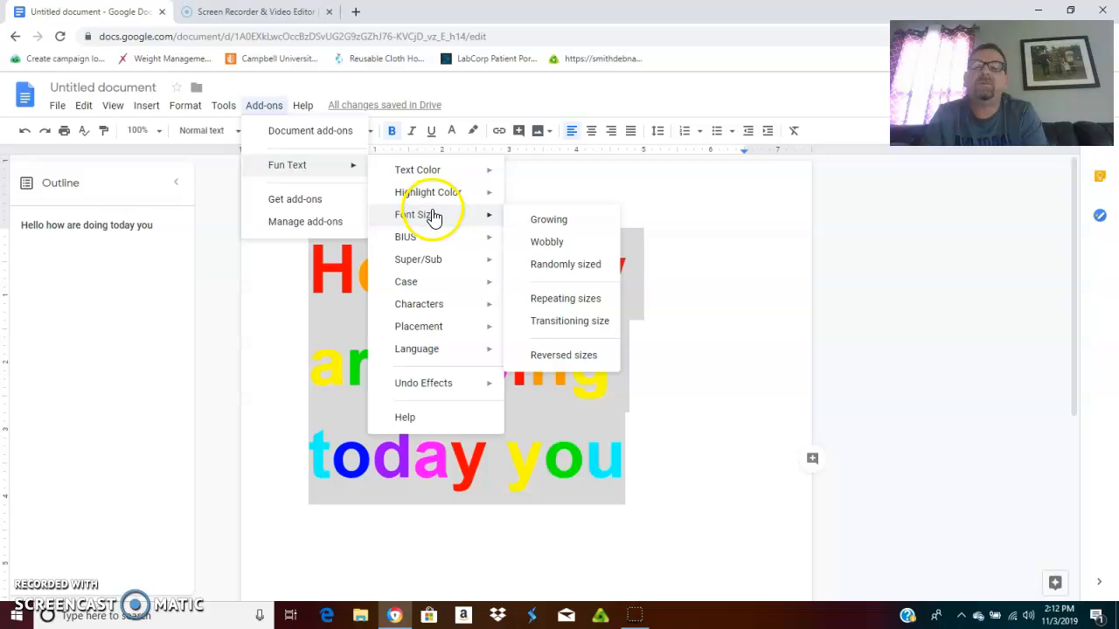
mouse_move(423, 259)
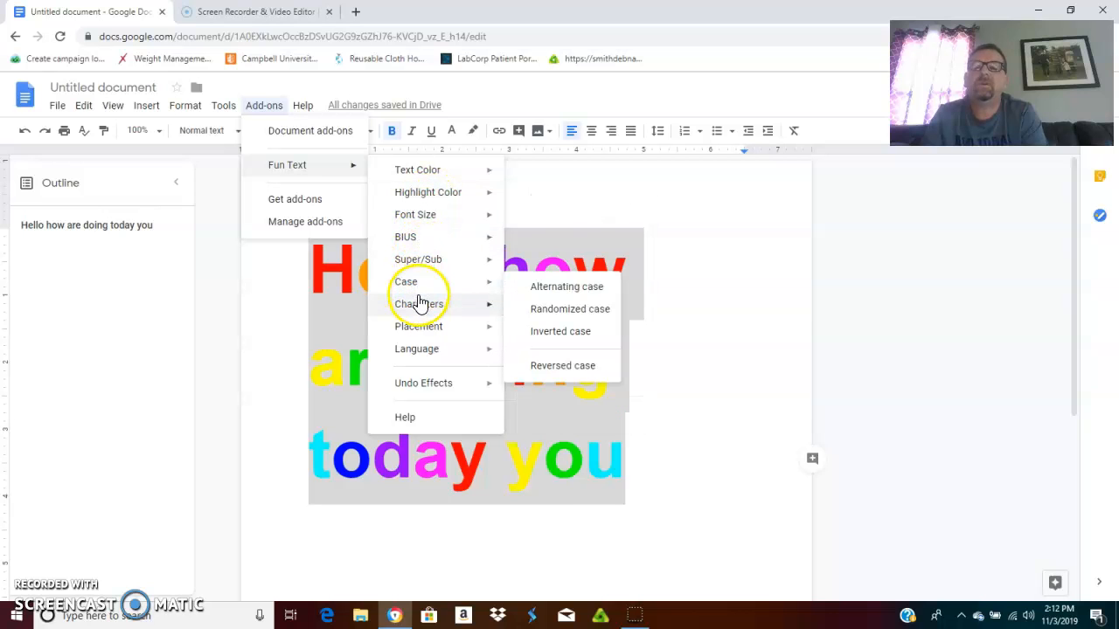
mouse_move(422, 306)
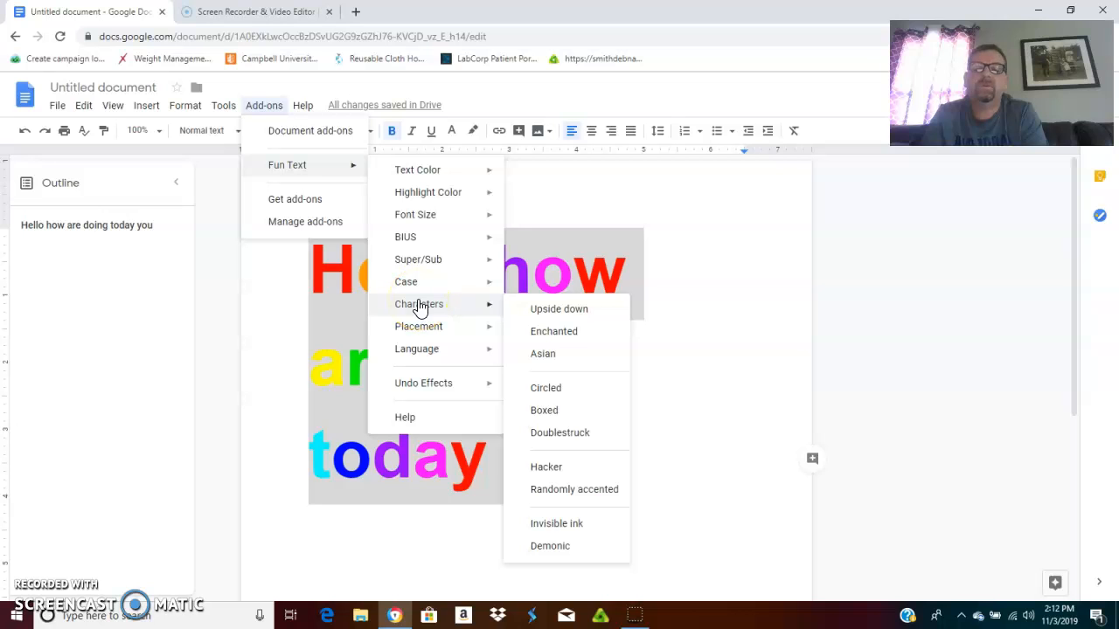
mouse_move(417, 333)
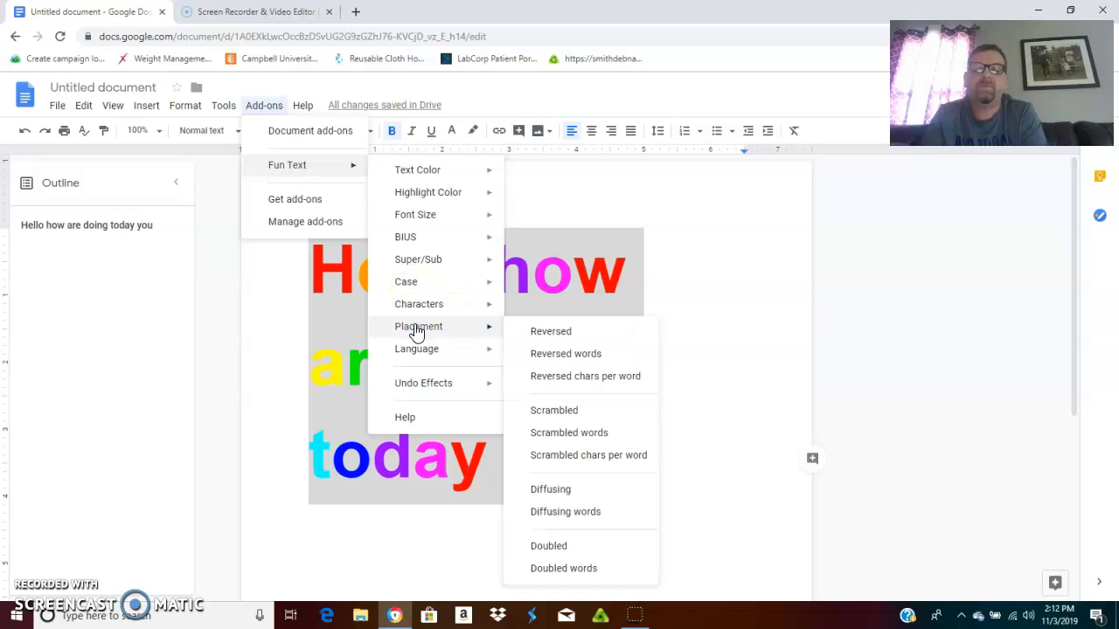
left_click(568, 546)
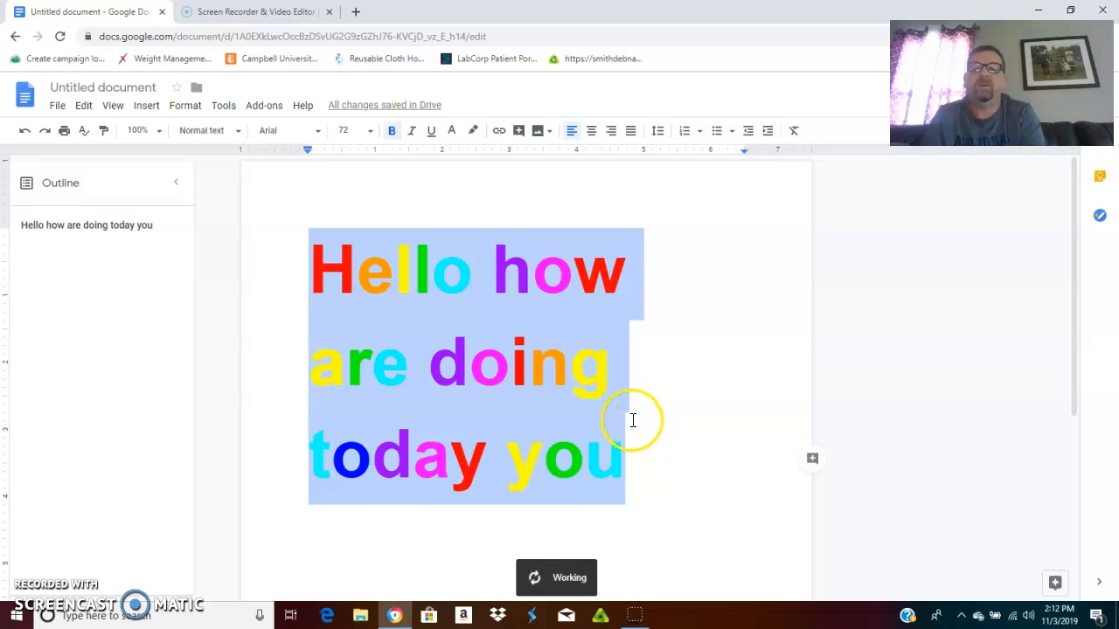
left_click(25, 130)
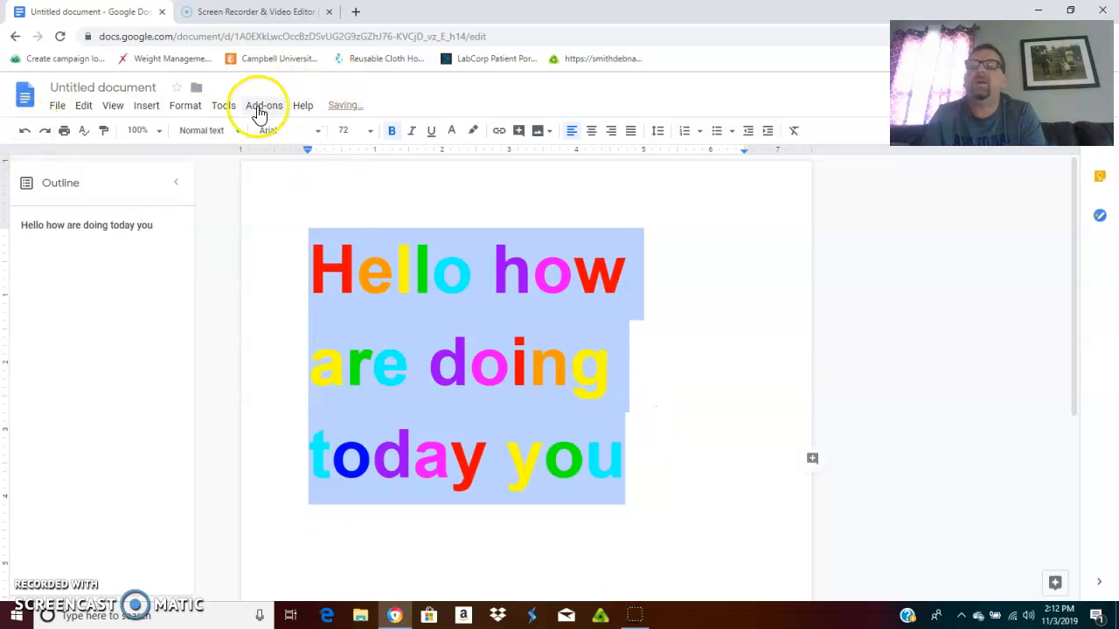
Step: Apply the Fun Text Doubled words placement effect to the selected sentence, and undo it
left_click(259, 111)
mouse_move(450, 352)
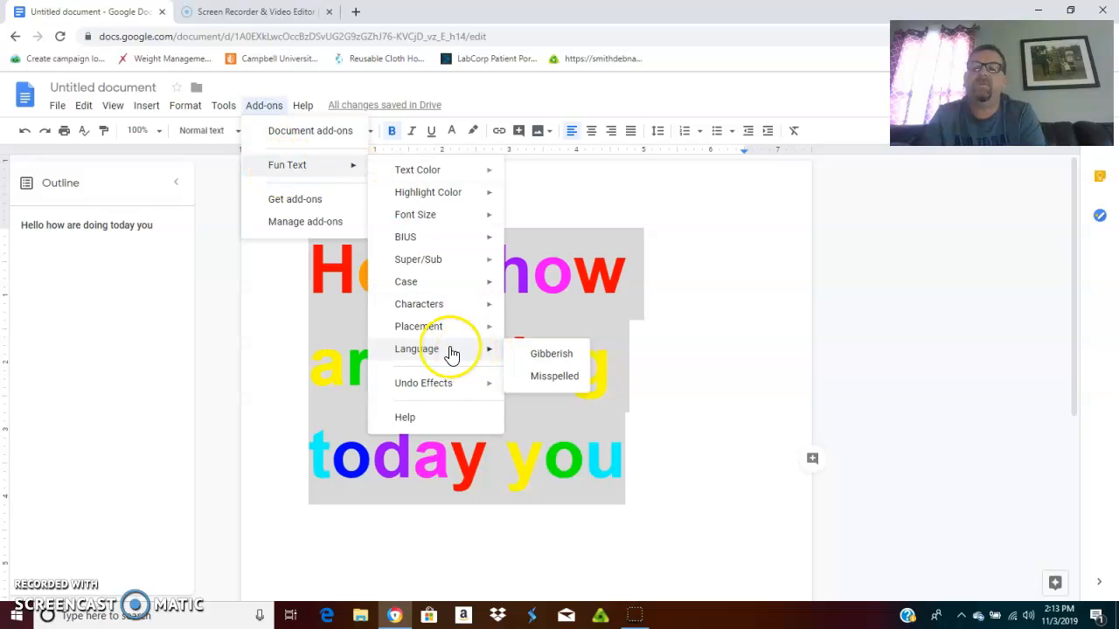
mouse_move(440, 327)
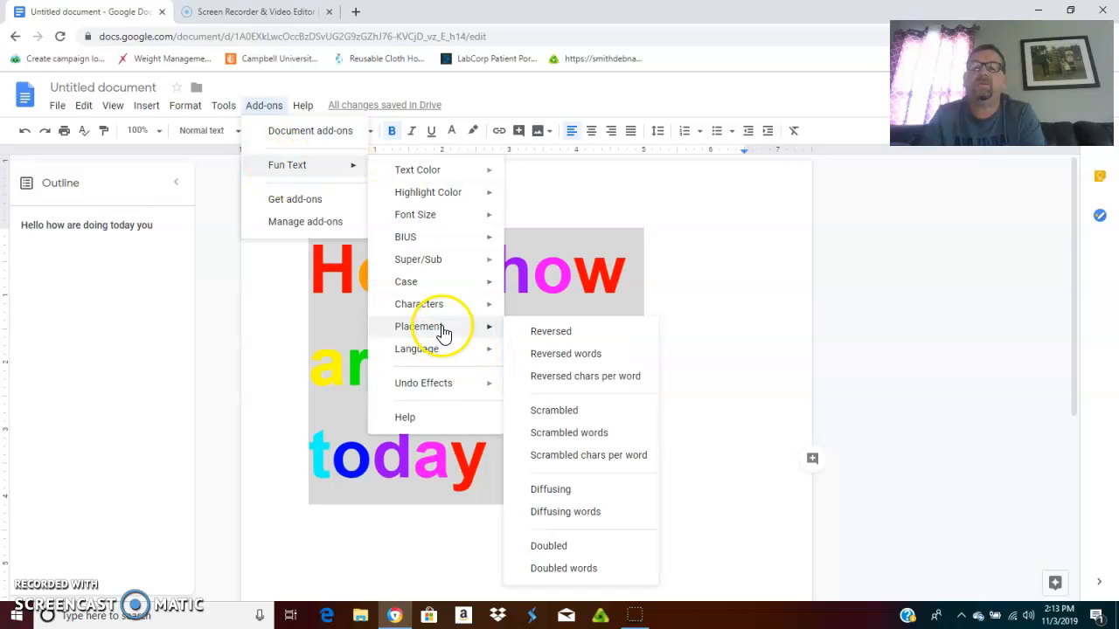
left_click(574, 570)
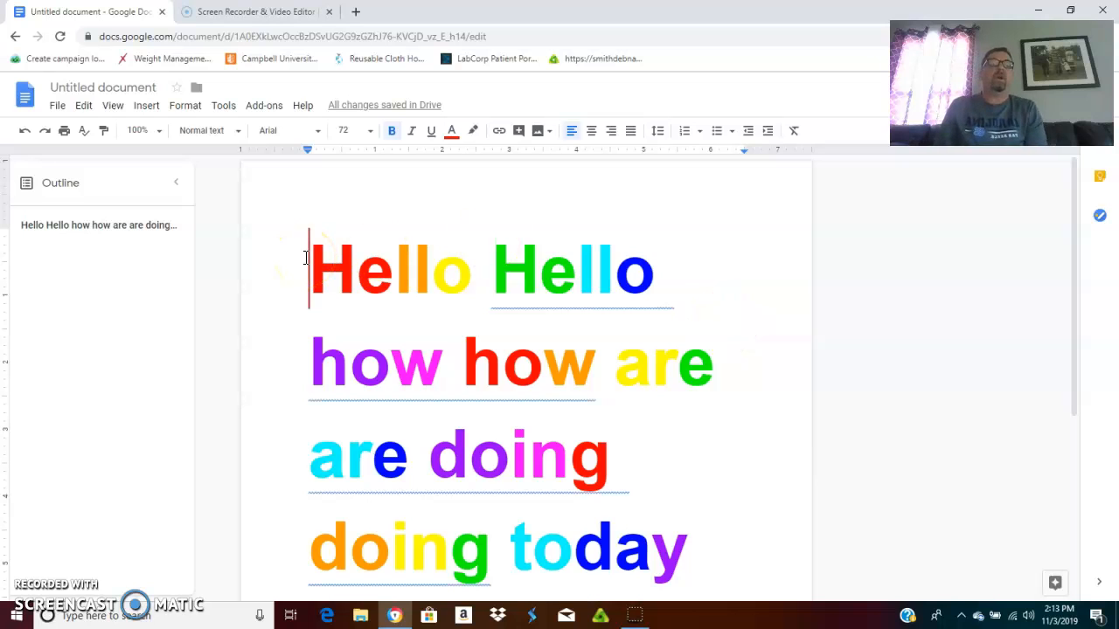
left_click(25, 130)
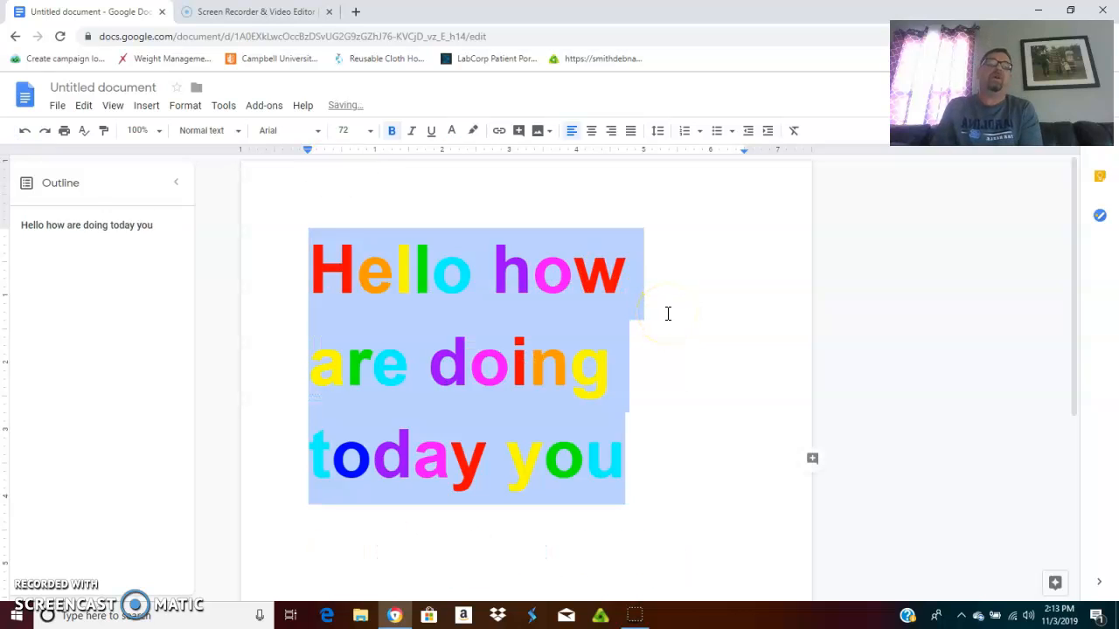